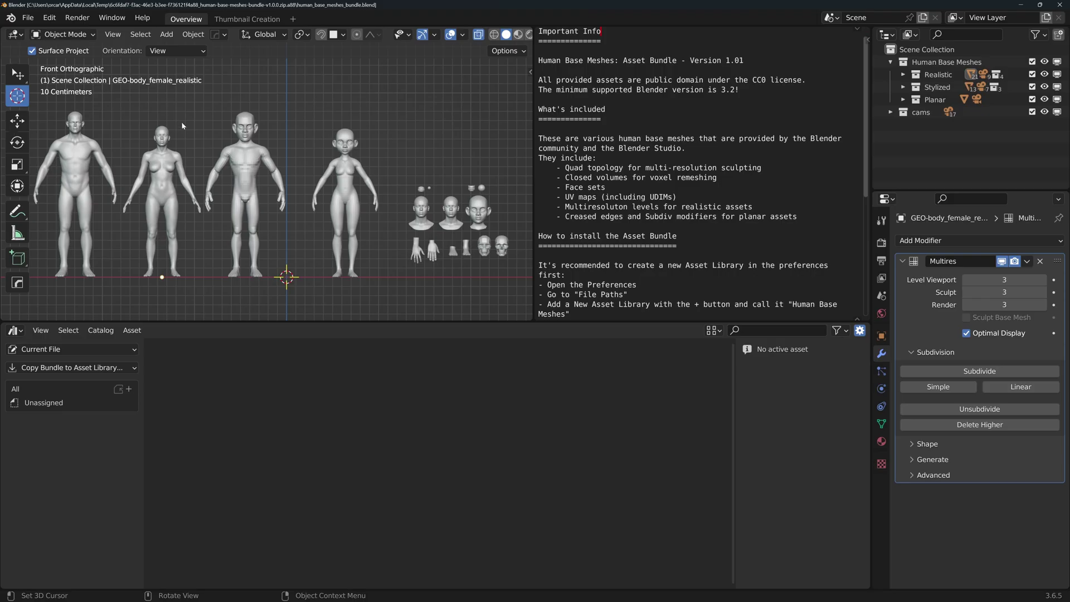
Examine the stylized head assets in the human base meshes bundle and pick out the separate stylized eye.
shift+middle_drag(464, 202, 356, 224)
scroll(464, 238, up, 6)
shift+middle_drag(464, 237, 206, 154)
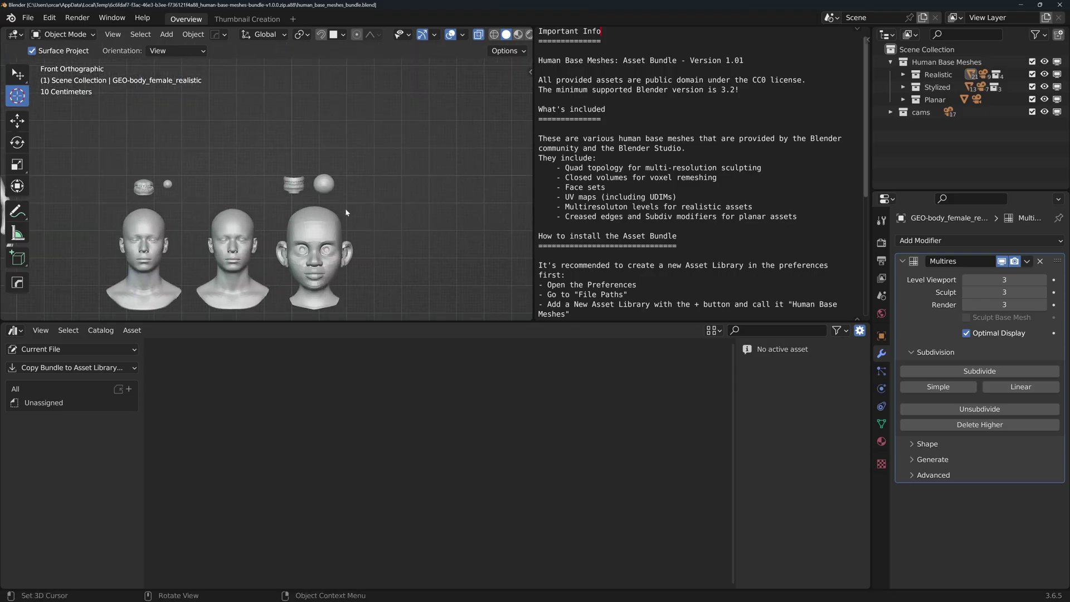
scroll(346, 212, up, 5)
click(417, 176)
key(w)
click(413, 180)
middle_drag(413, 180, 406, 203)
key(g)
key(Escape)
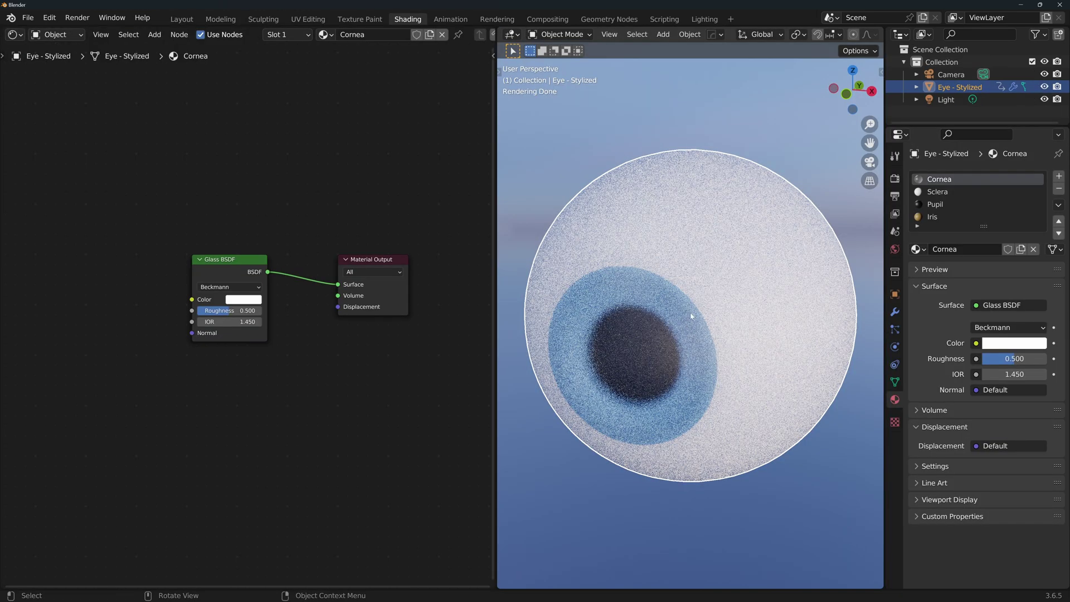
Adjust the color of the light blue stop in the Color Ramp of the eye's Iris material.
key(Tab)
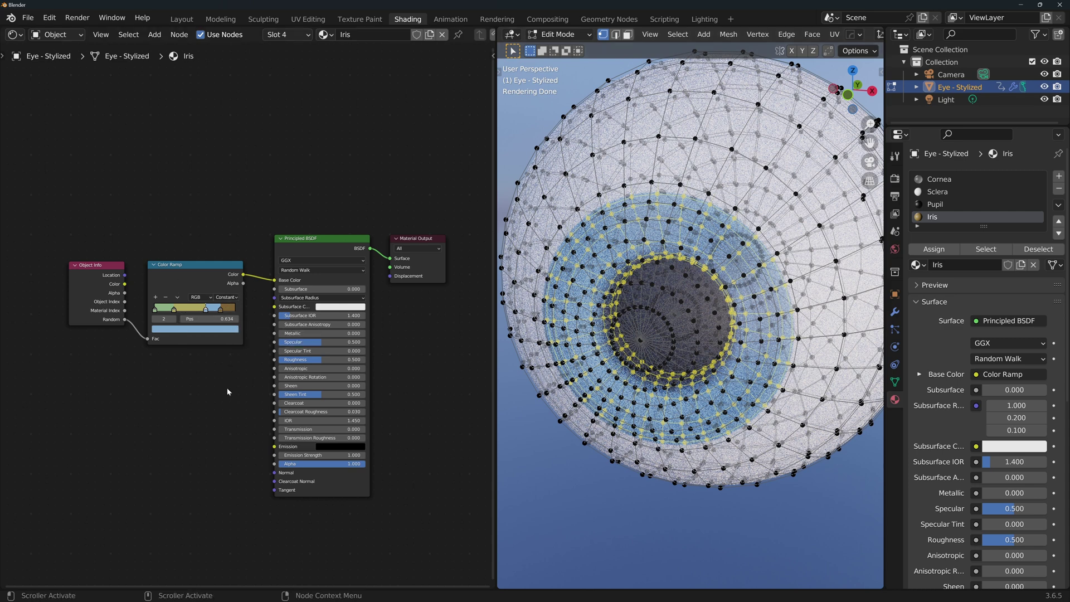
click(207, 310)
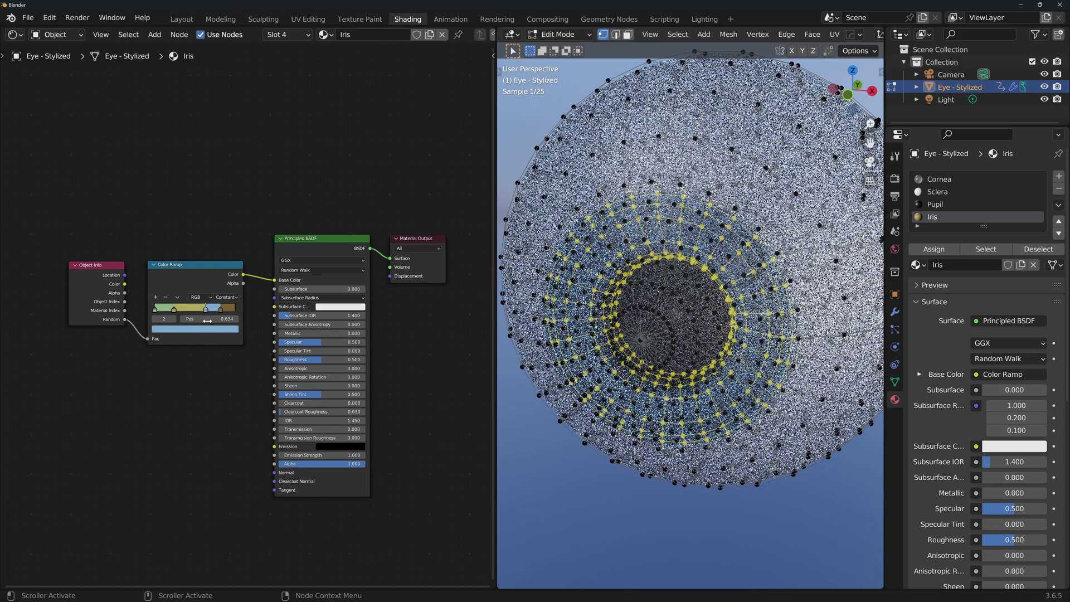
click(210, 329)
mouse_move(197, 248)
mouse_down()
mouse_move(184, 273)
mouse_move(156, 245)
mouse_move(214, 240)
mouse_up()
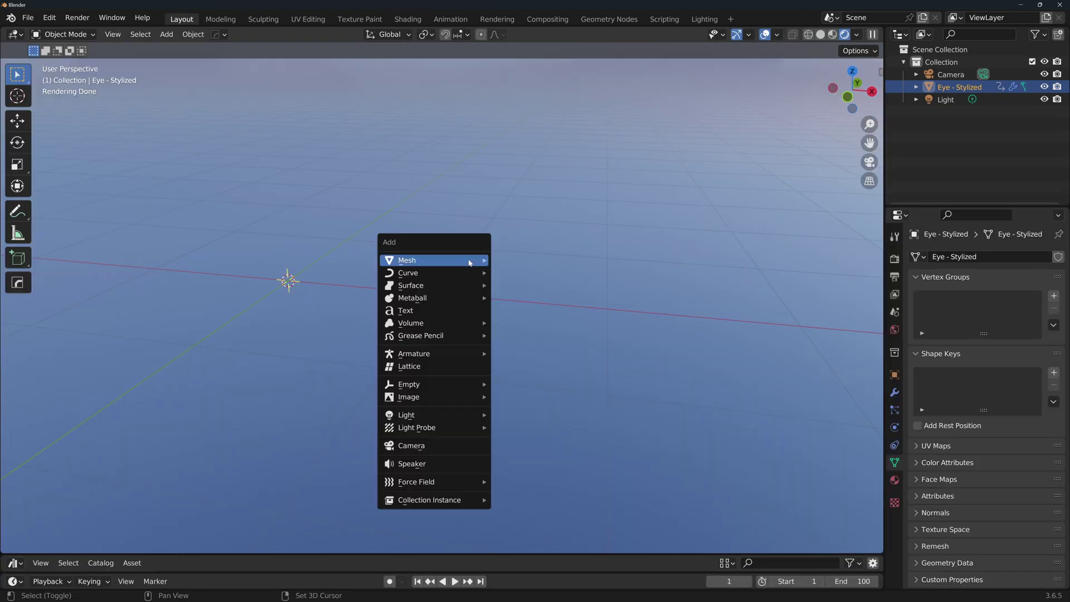
Add a plane at the origin and rotate it 90° about the X axis.
mouse_move(406, 256)
click(534, 257)
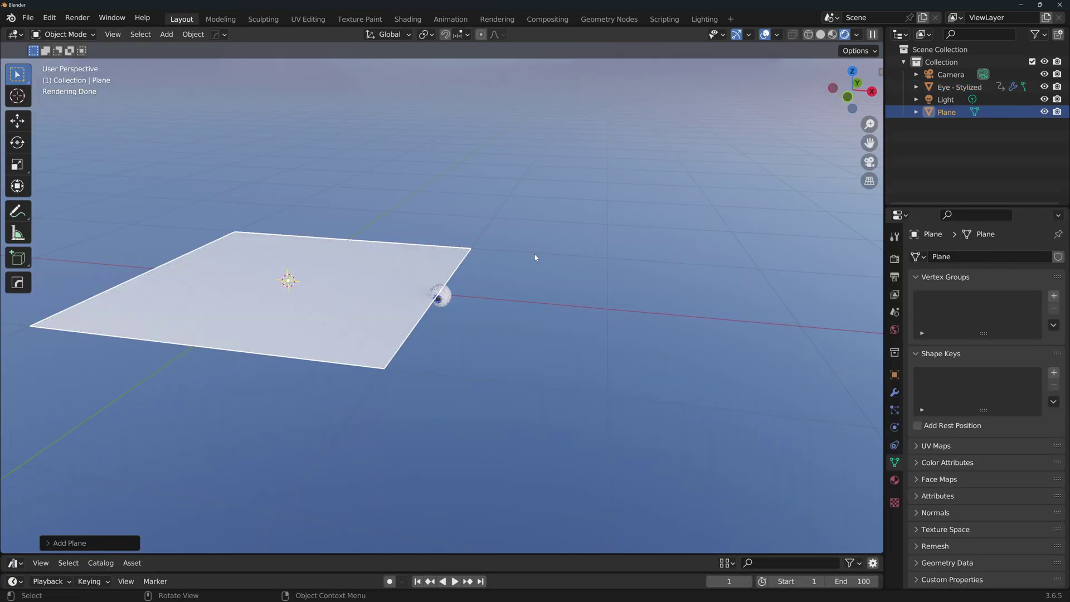
text(rx90)
key(Return)
Subdivide the upright plane's mesh with 10 cuts and return to Object Mode.
key(Tab)
key(F3)
text(sub)
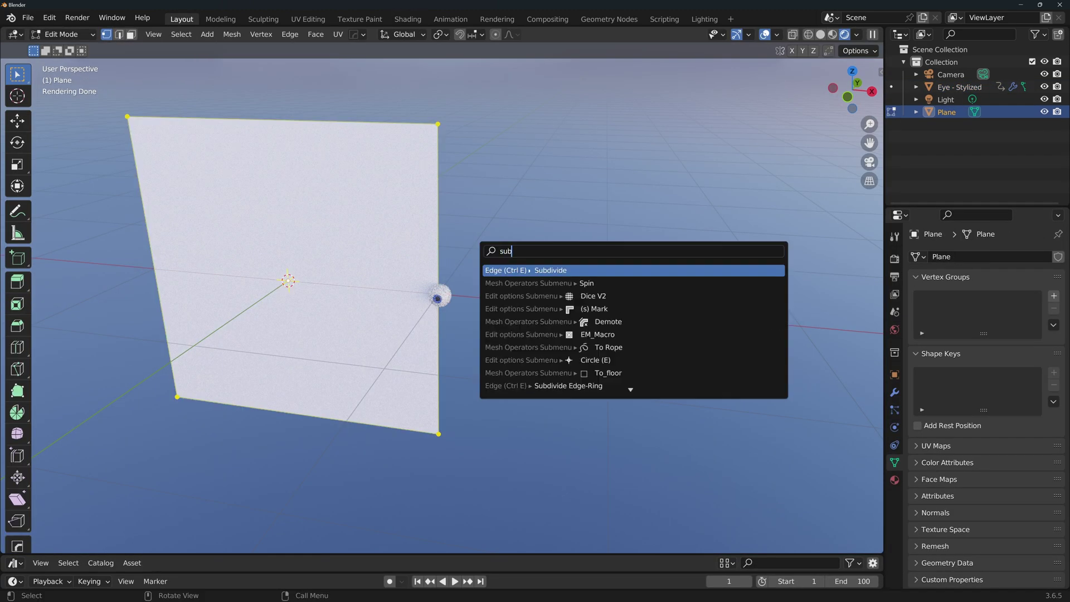
key(Return)
click(90, 542)
click(162, 457)
text(10)
key(Return)
key(Tab)
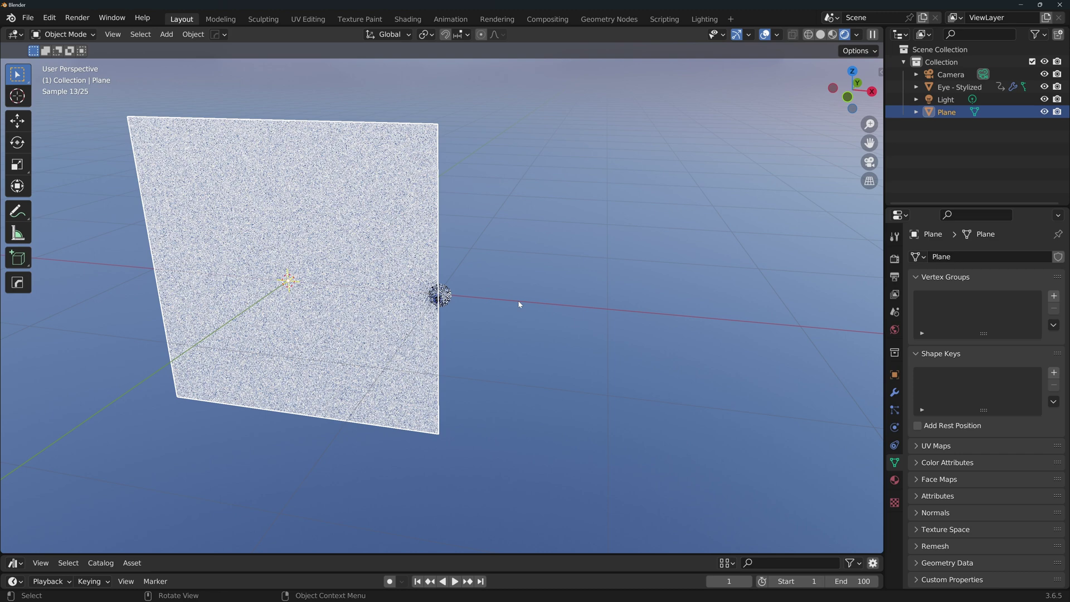
Create a geometry node tree on the plane and insert an Instance on Points node between Group Input and Group Output.
click(608, 19)
middle_drag(532, 221, 501, 267)
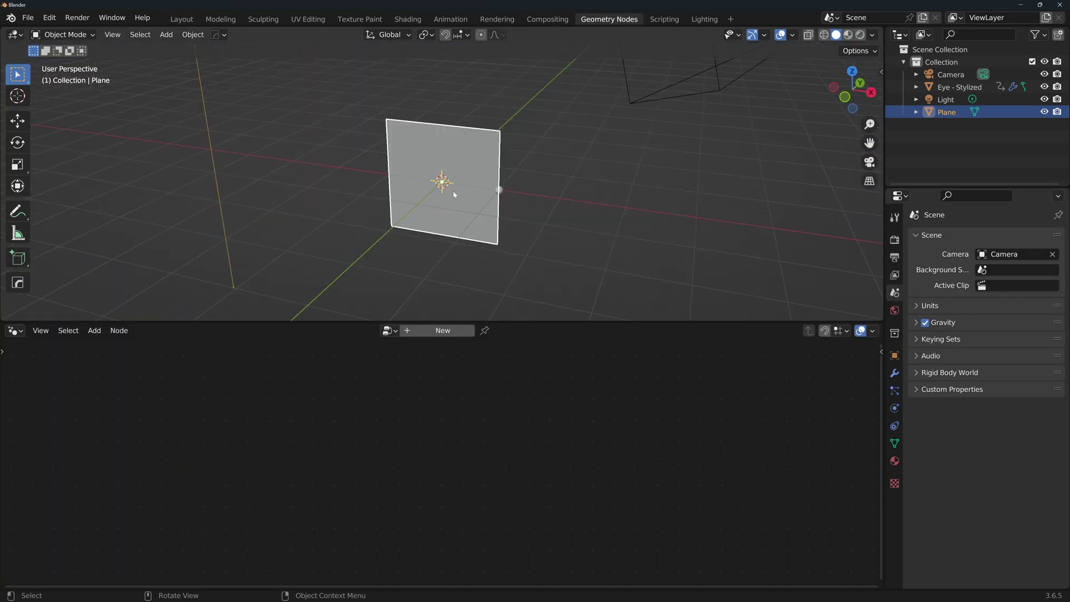
click(437, 330)
key(shift+a)
text(instance on)
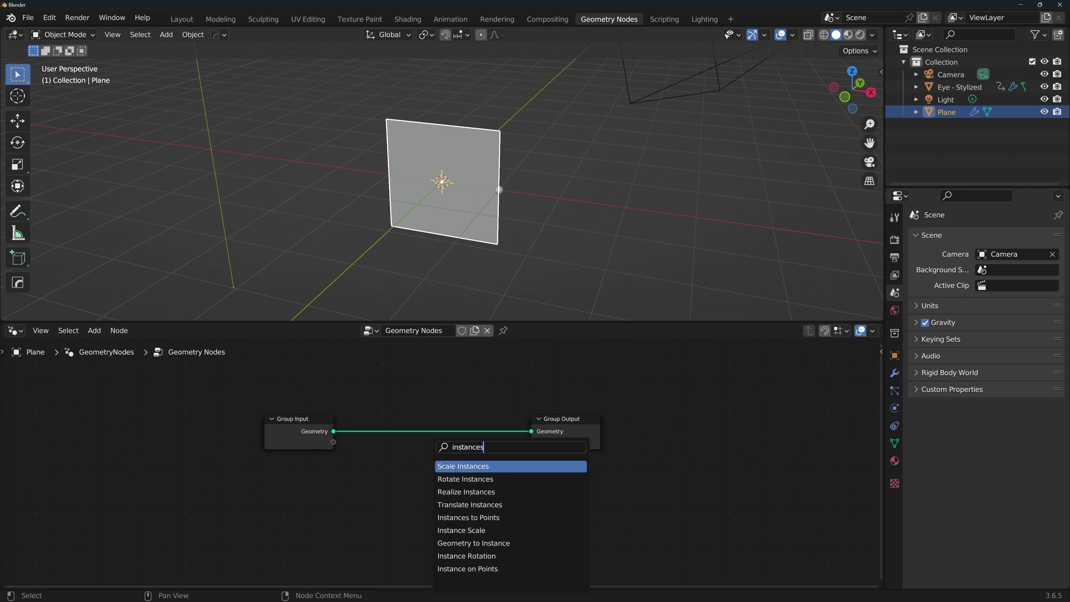
key(Return)
click(432, 402)
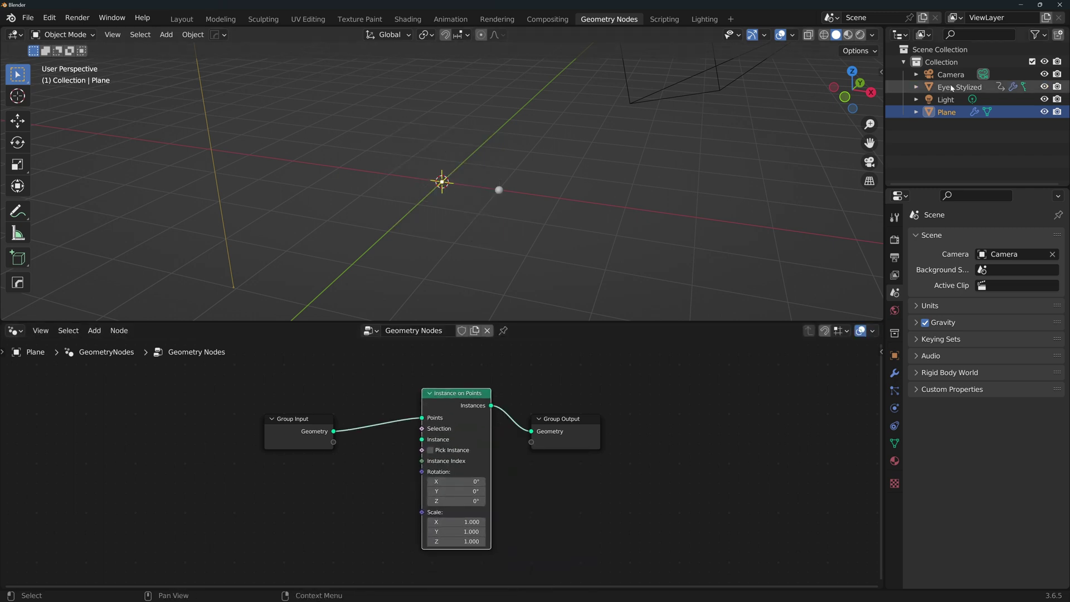
Feed the stylized eye's Object Info geometry into the Instance input and pin the node tree.
drag(958, 87, 250, 493)
drag(289, 463, 369, 393)
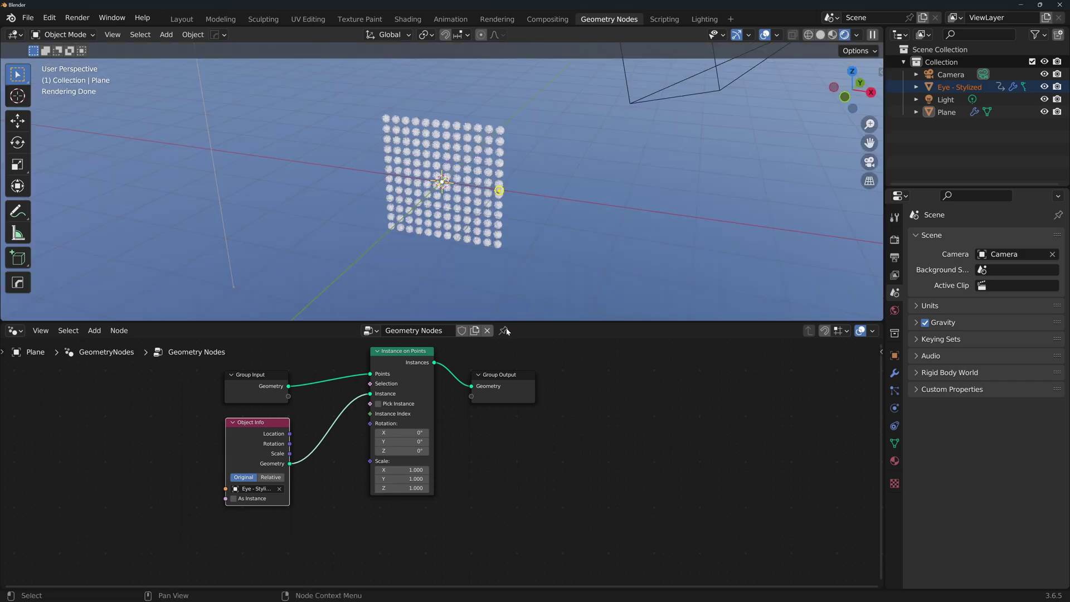
click(504, 330)
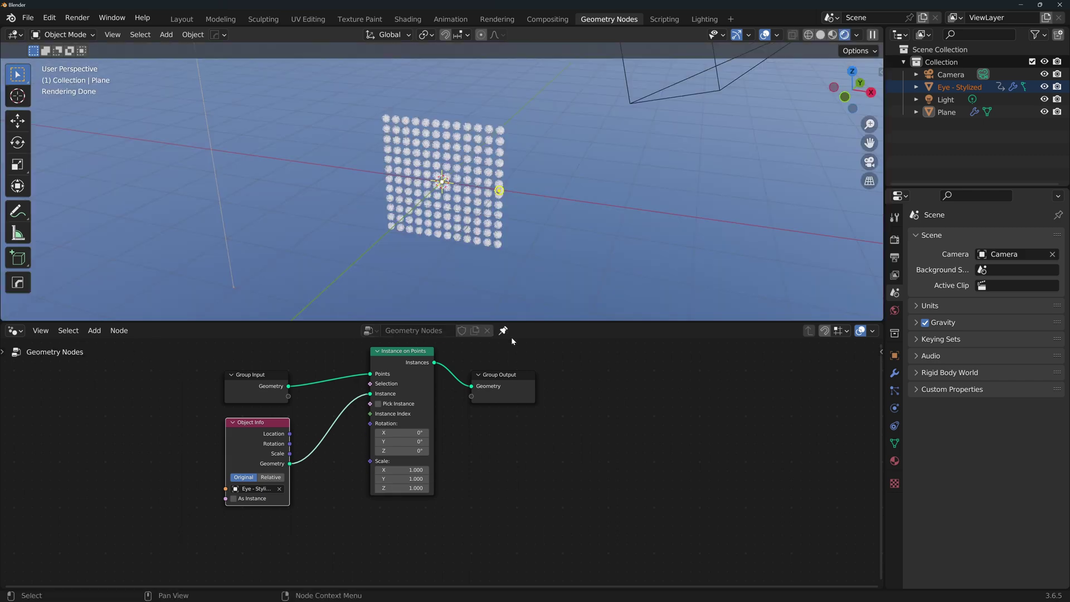
Add a second plane and rotate it 90° about the X axis.
click(697, 98)
key(shift+a)
click(700, 132)
key(r)
key(x)
key(9)
key(0)
key(Return)
Move the new plane along Y behind the eye grid and scale it up into a backdrop.
key(KP_3)
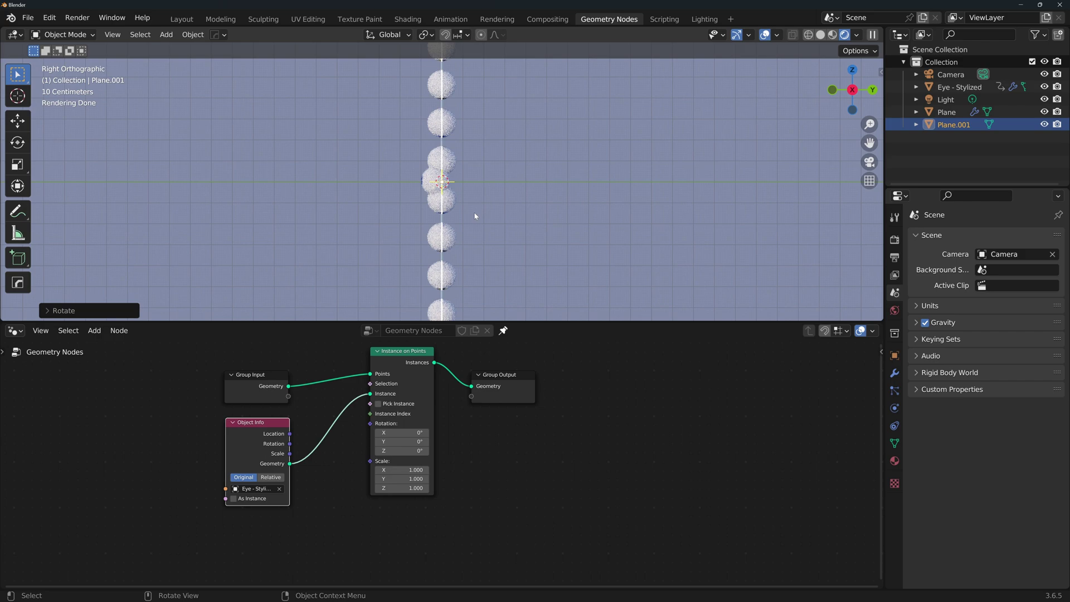
key(g)
key(y)
key(Return)
middle_drag(475, 215, 624, 217)
key(KP_1)
key(s)
click(592, 227)
Give the backdrop plane a new material with a light blue base color.
click(894, 461)
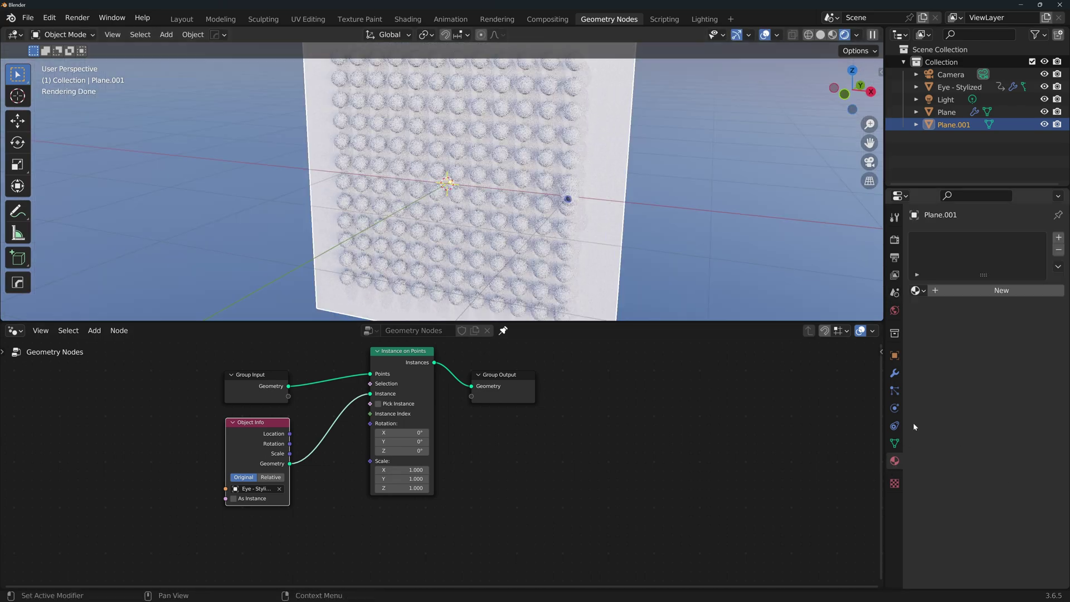
click(997, 286)
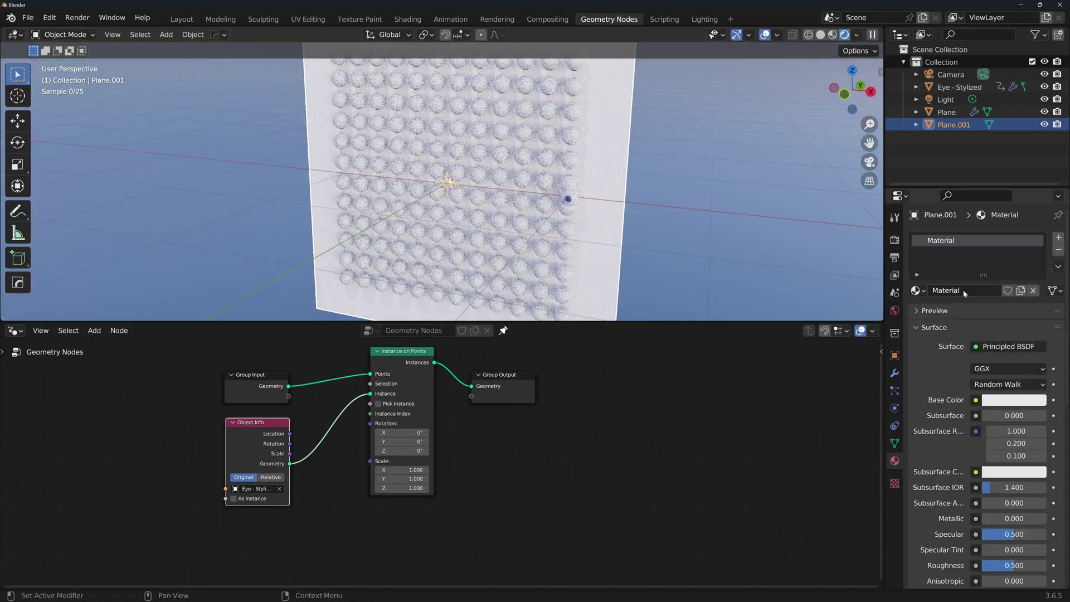
click(1013, 401)
drag(983, 271, 991, 251)
Move the original eye away from the grid and hide it in the viewport.
click(569, 199)
key(g)
click(684, 210)
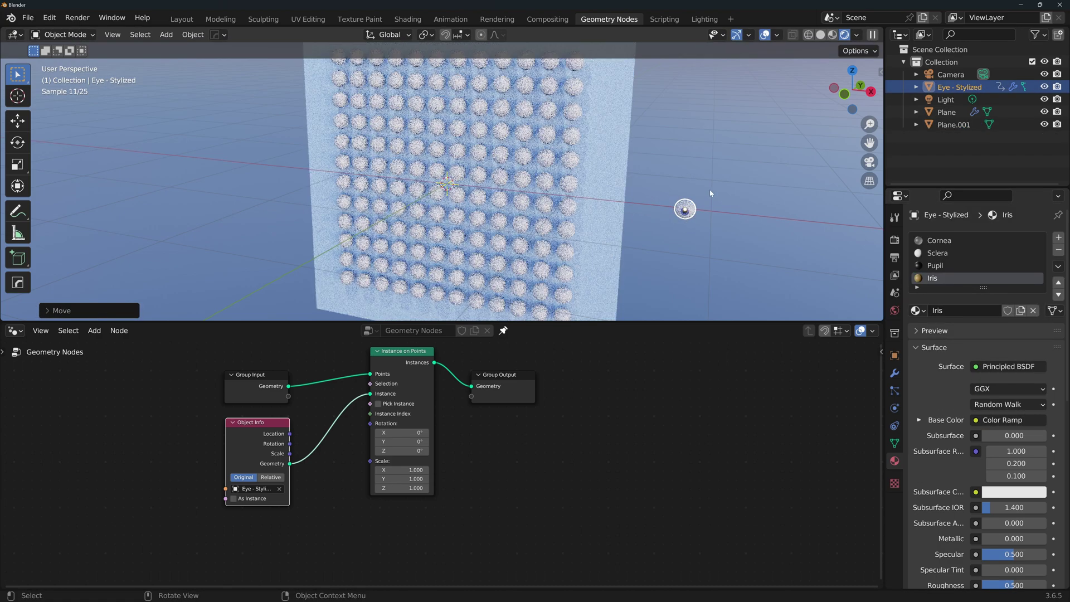
click(1045, 87)
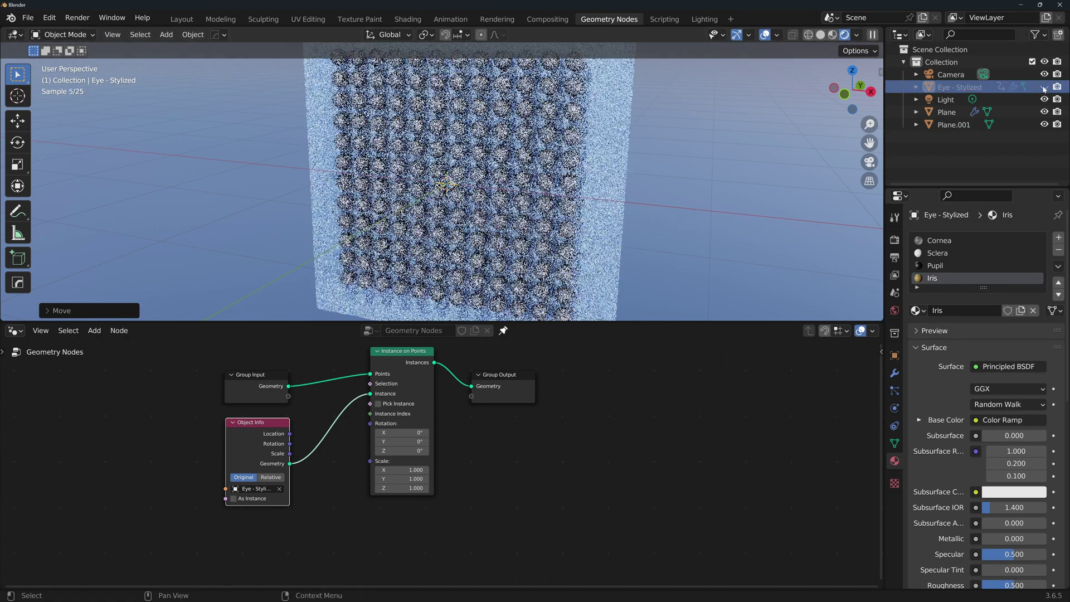
Apply Rotation & Scale to the plane that carries the eye instances.
click(551, 188)
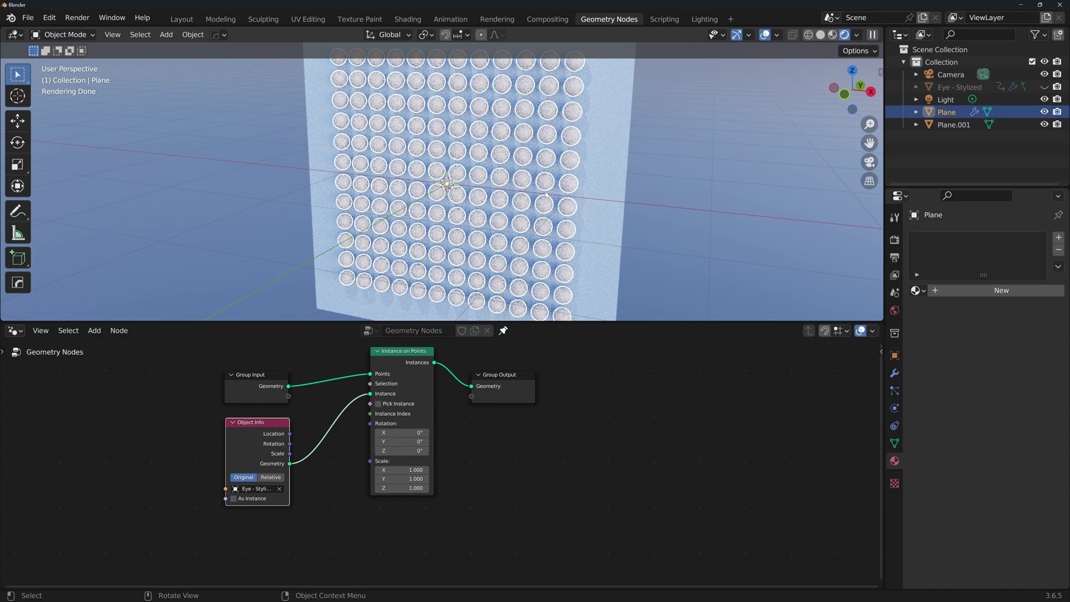
key(ctrl+a)
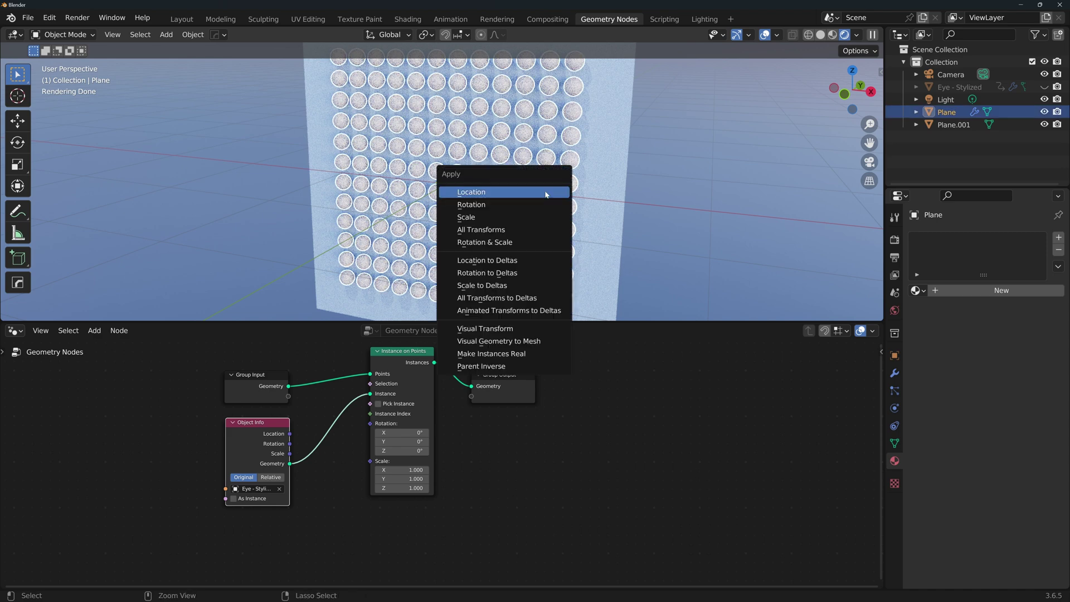
click(489, 242)
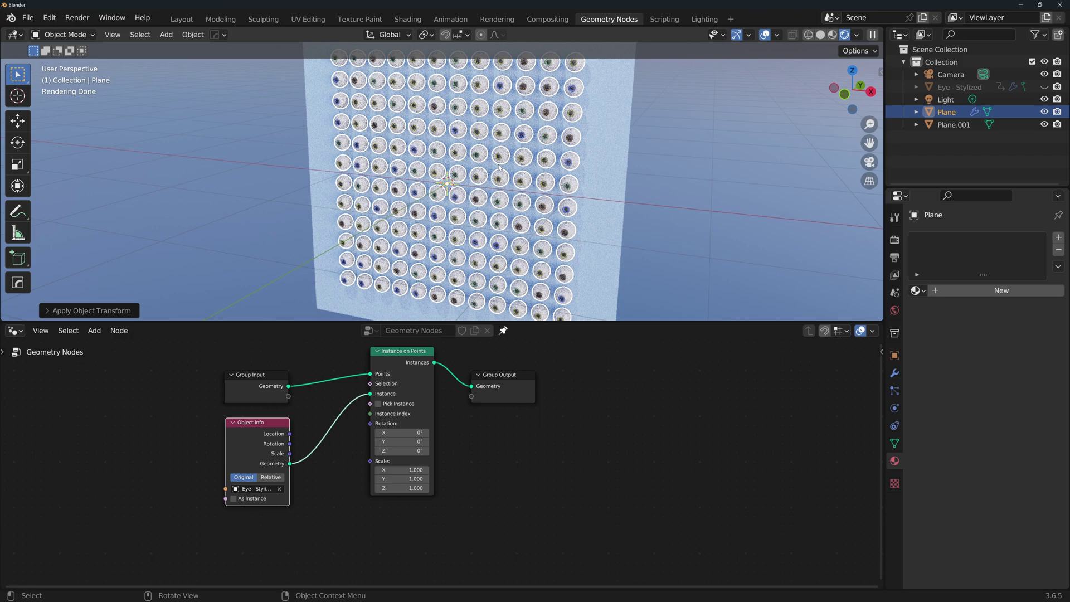
middle_drag(498, 167, 521, 161)
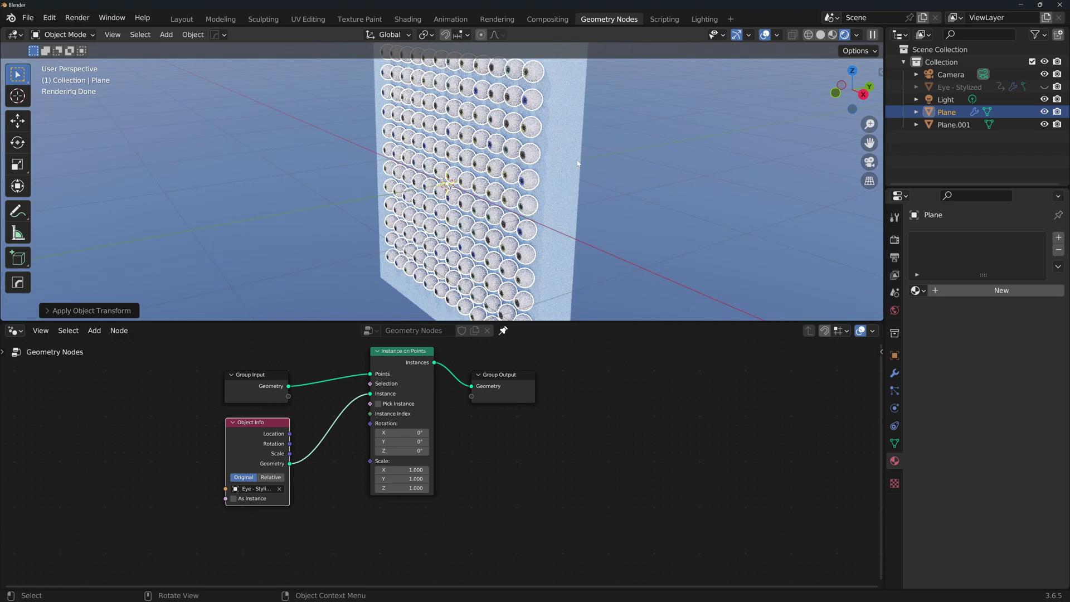
Try rotating the original eye's entire mesh in Edit Mode to reorient the instances, with the eye shown only temporarily.
click(1044, 87)
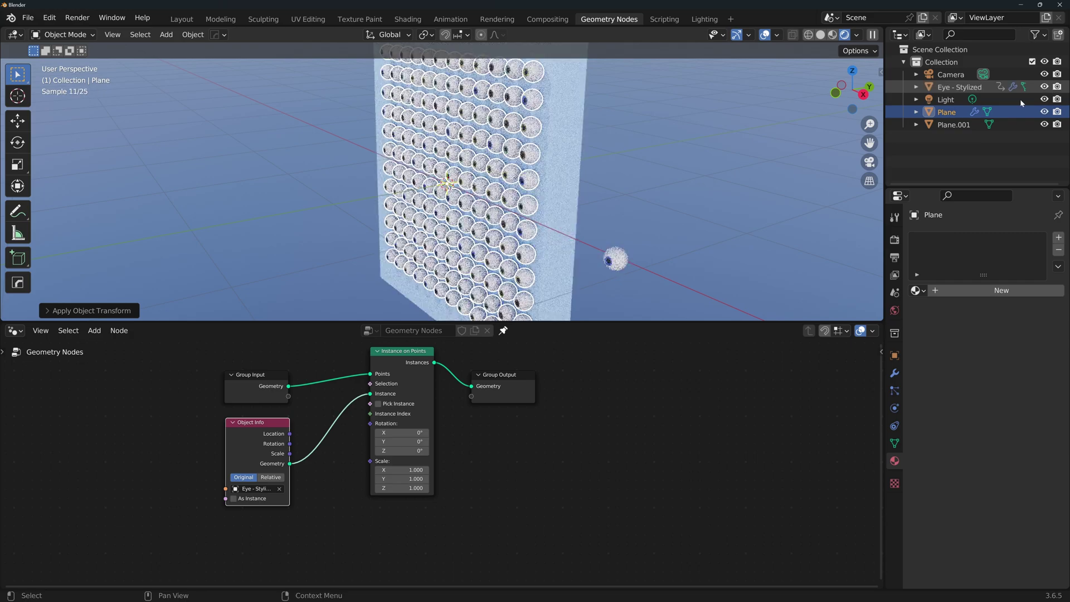
click(611, 222)
key(Tab)
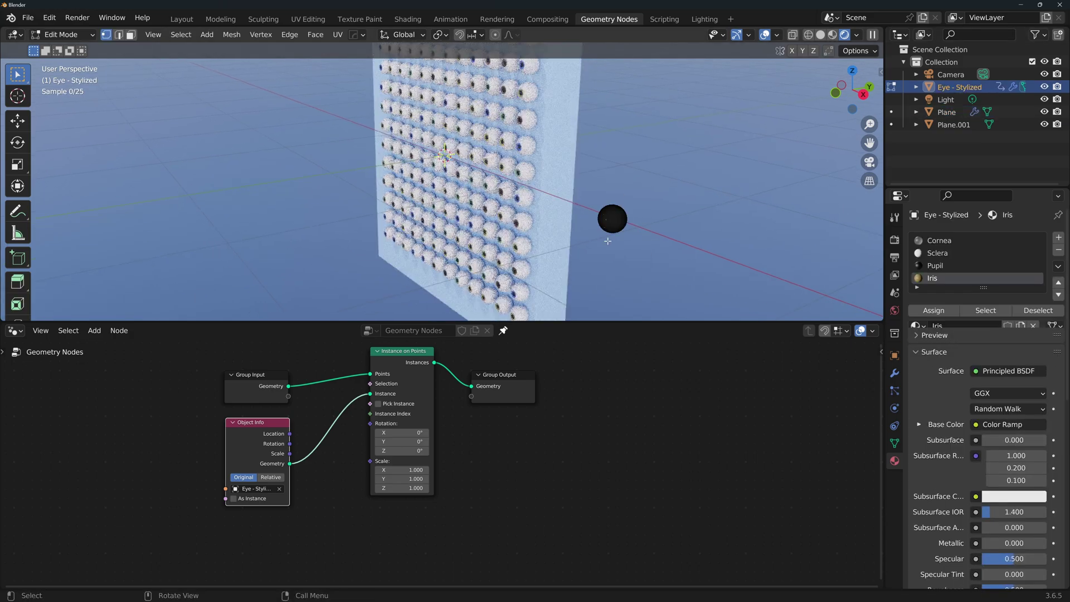
scroll(610, 238, up, 3)
shift+middle_drag(783, 267, 671, 217)
key(a)
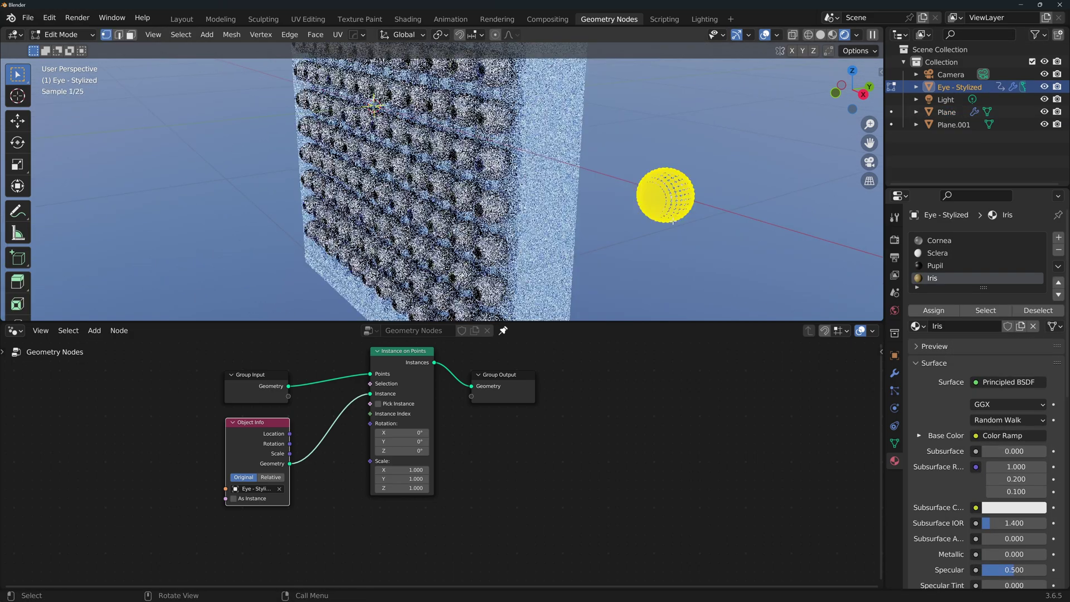
key(r)
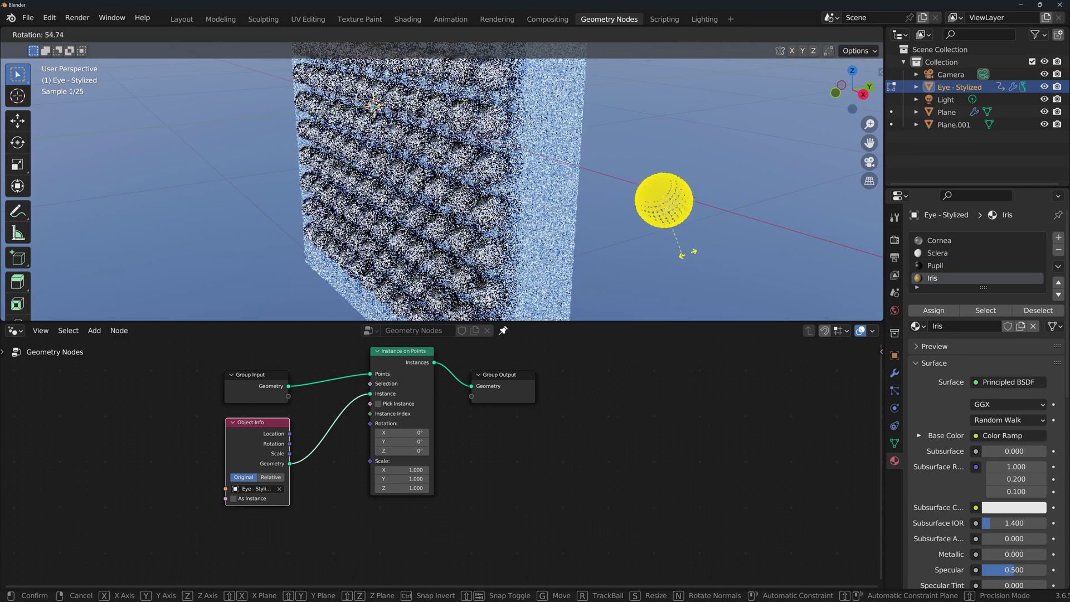
click(554, 165)
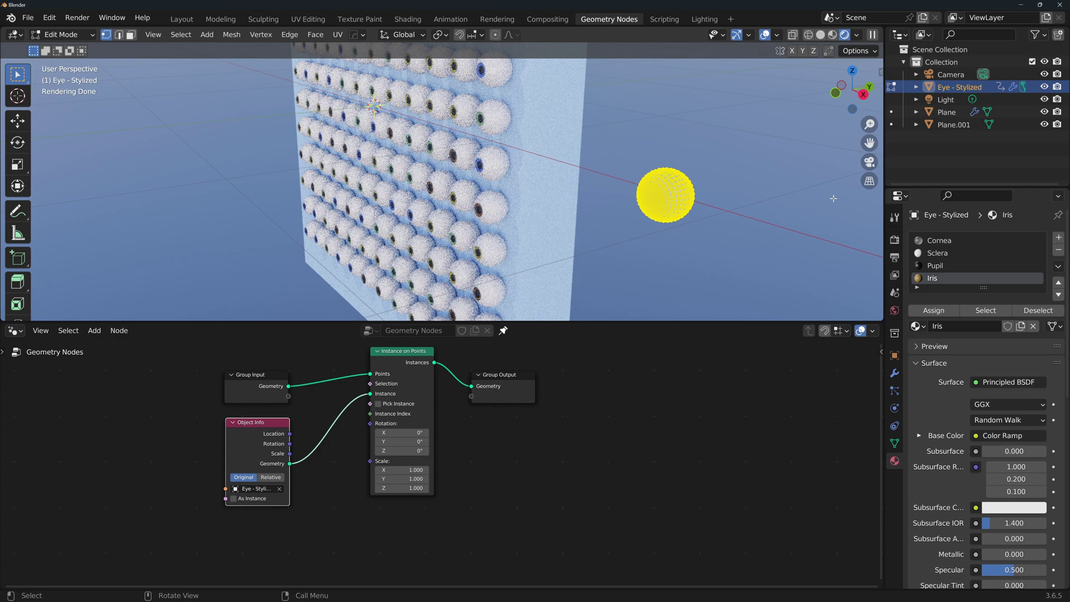
key(Tab)
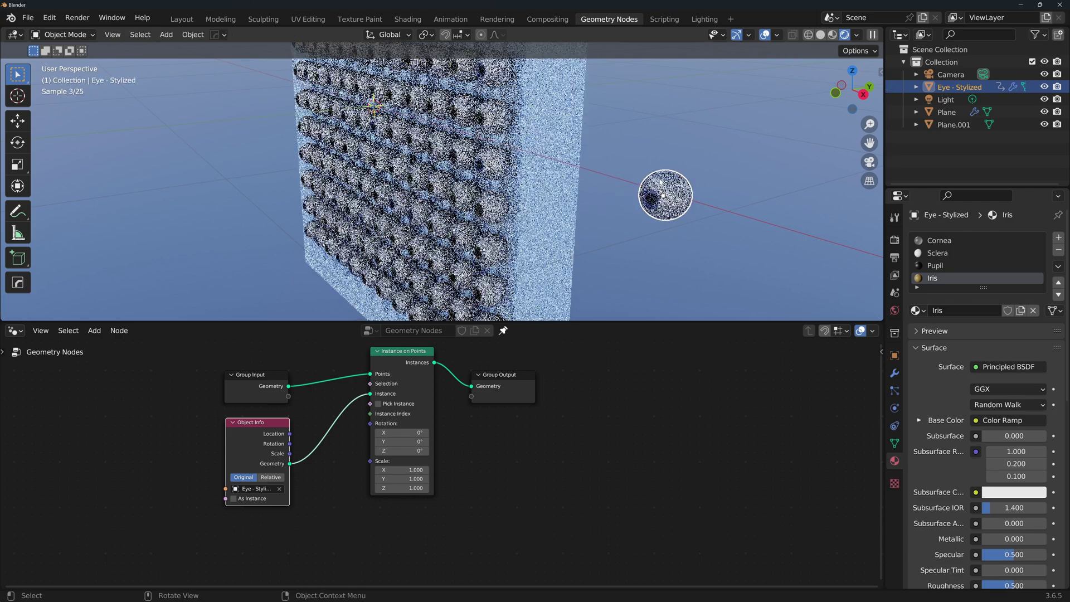
click(1043, 87)
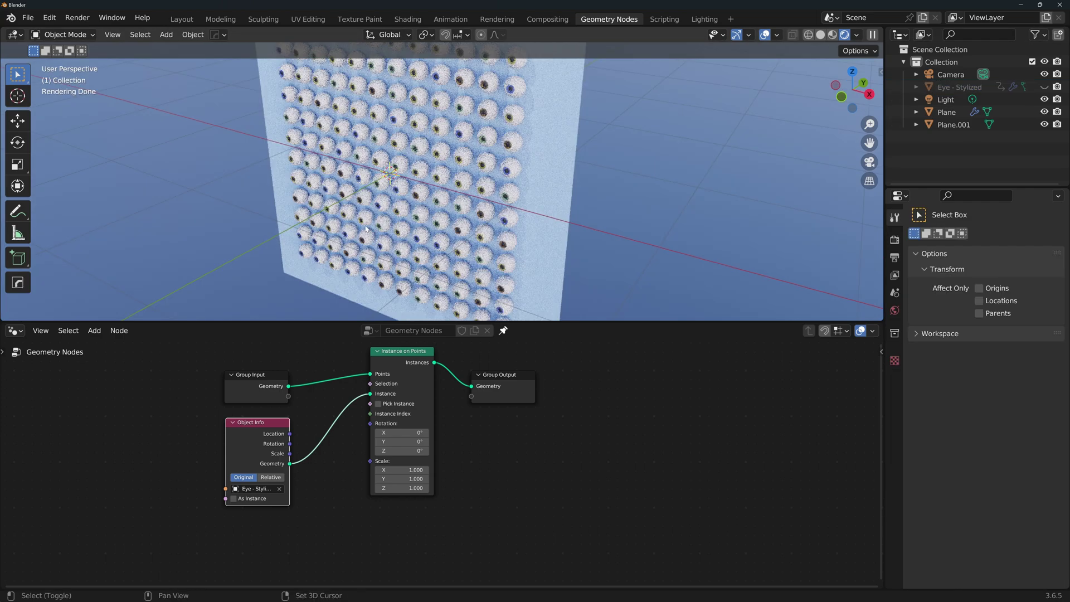
Add a sphere-shaped empty at the center of the eye grid.
key(shift+a)
mouse_move(366, 225)
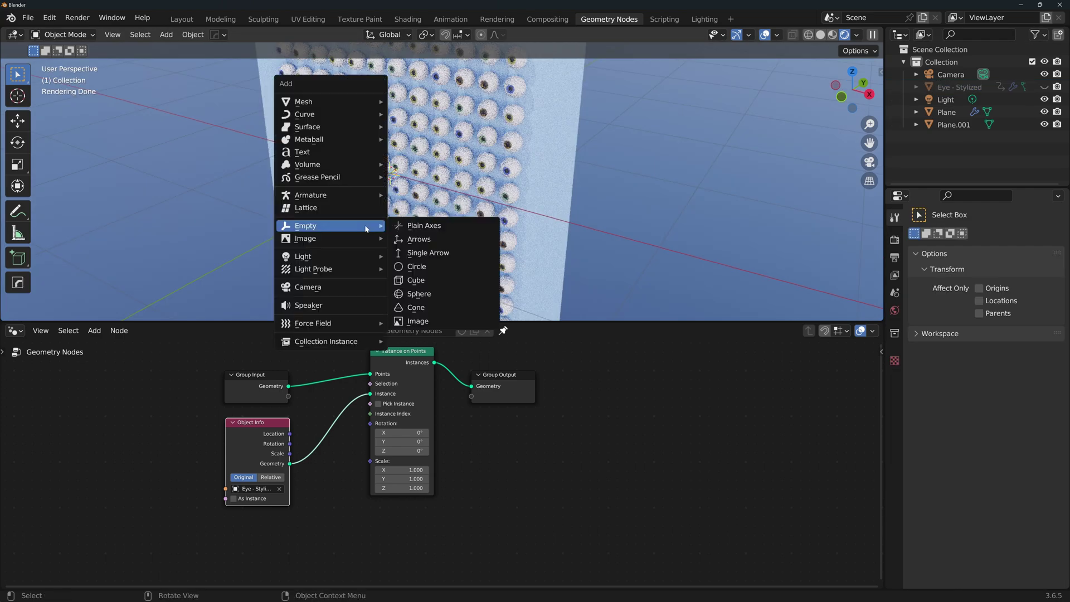
click(435, 294)
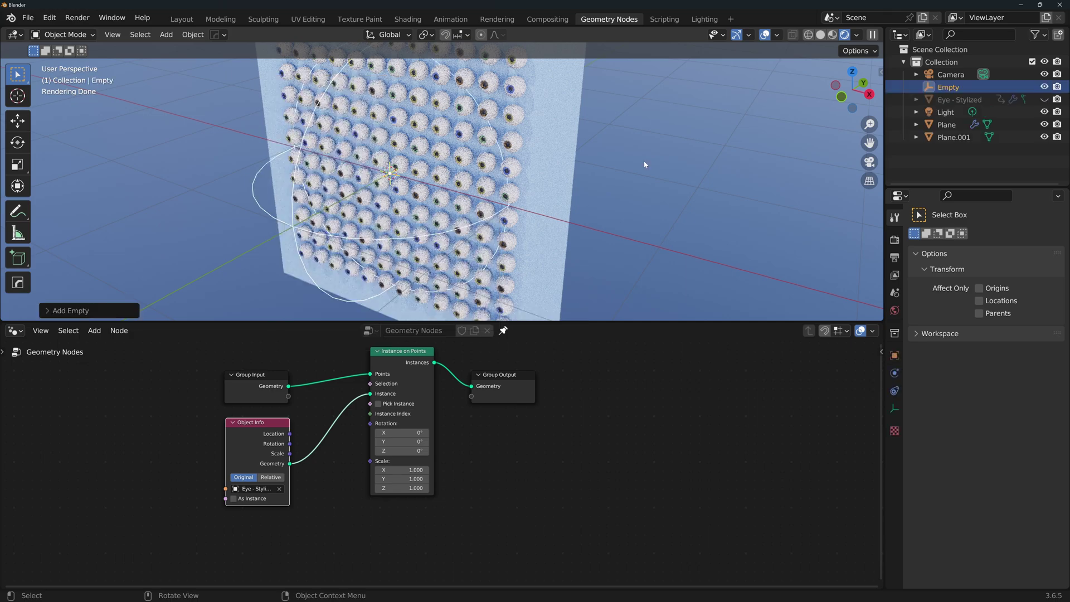
Move the empty along Y in front of the eye grid and scale it down to a small sphere.
key(g)
key(y)
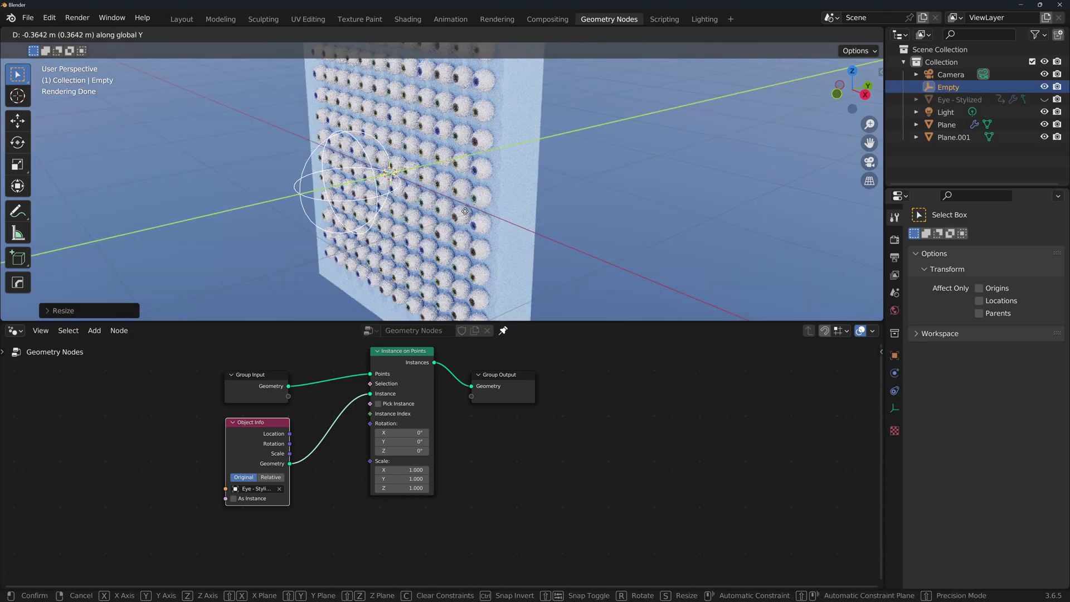
click(422, 181)
middle_drag(422, 182, 399, 208)
key(s)
click(397, 210)
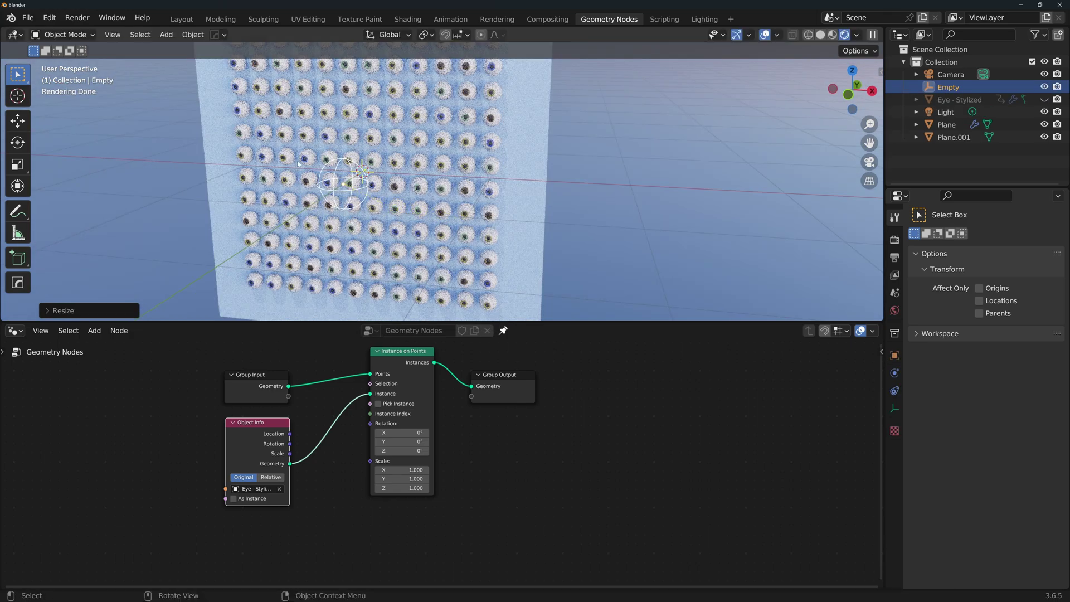
Bring the empty into the node tree as an Object Info node and place a Position node above it.
drag(947, 87, 291, 550)
middle_drag(373, 190, 400, 163)
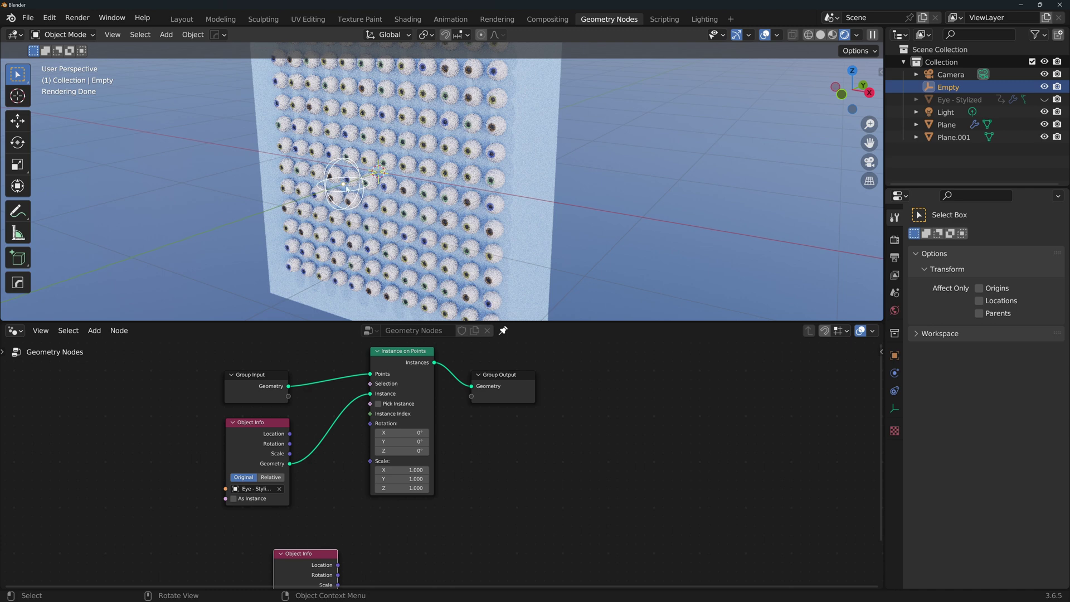
middle_drag(388, 562, 444, 457)
key(shift+a)
text(sposition)
key(Return)
scroll(444, 474, down, 1)
click(351, 432)
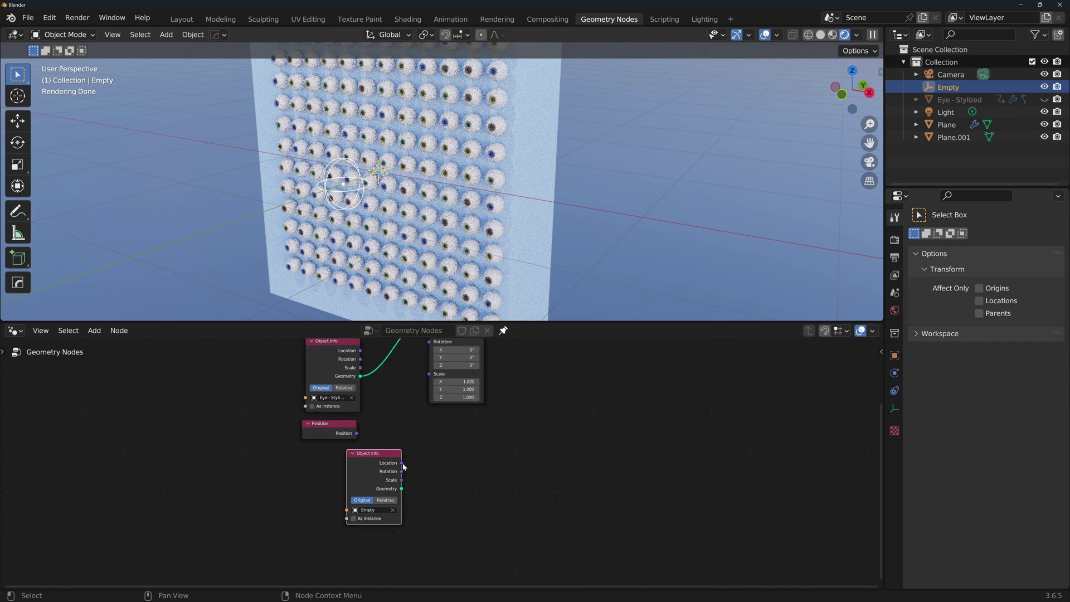
Add a Vector Math node set to Subtract beside the empty's Object Info node.
key(shift+a)
text(svec)
key(Down)
key(Return)
click(433, 436)
click(460, 461)
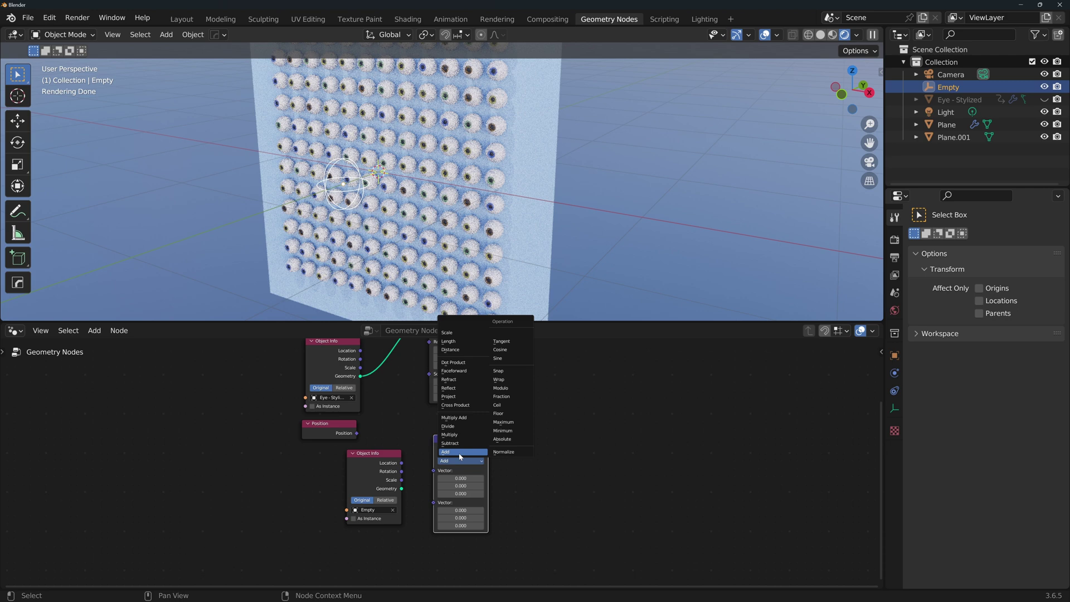
click(458, 453)
Align the empty's Object Info node under Position and connect Position and the empty's Location to the two Subtract inputs.
drag(370, 452, 322, 451)
drag(357, 433, 434, 471)
drag(353, 461, 434, 478)
drag(460, 440, 451, 438)
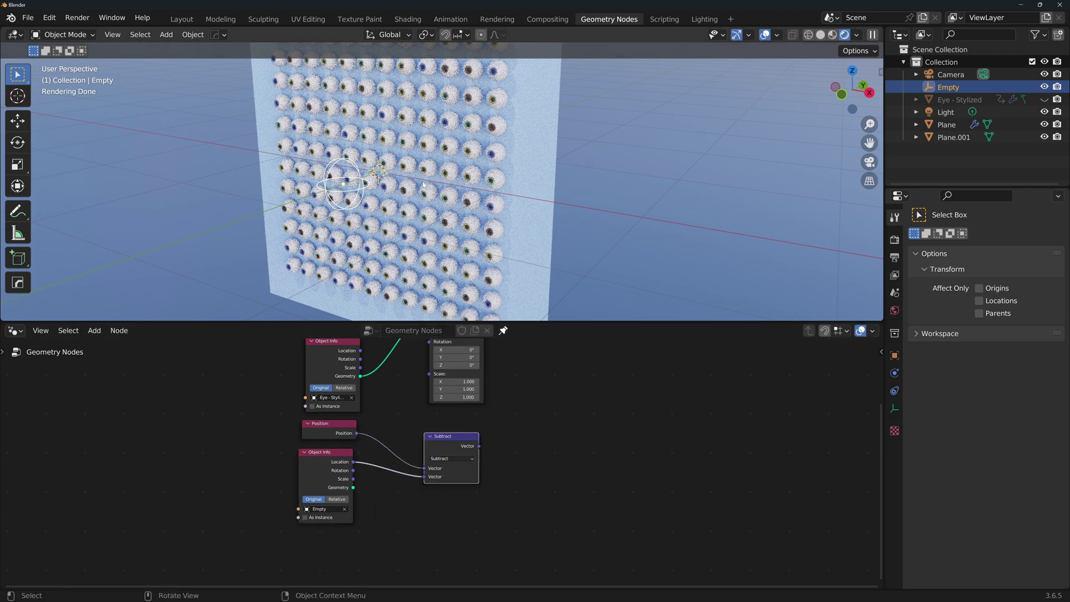
Add an Align Euler to Vector node driven by the Subtract result and connect it to Instance on Points' Rotation.
key(shift+a)
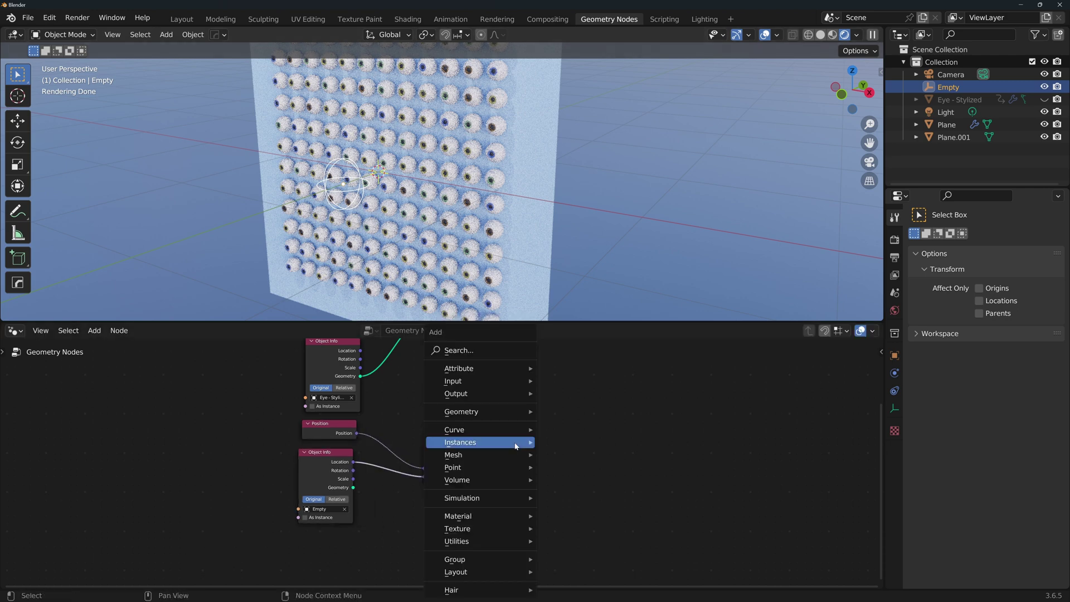
text(align)
key(Return)
click(514, 421)
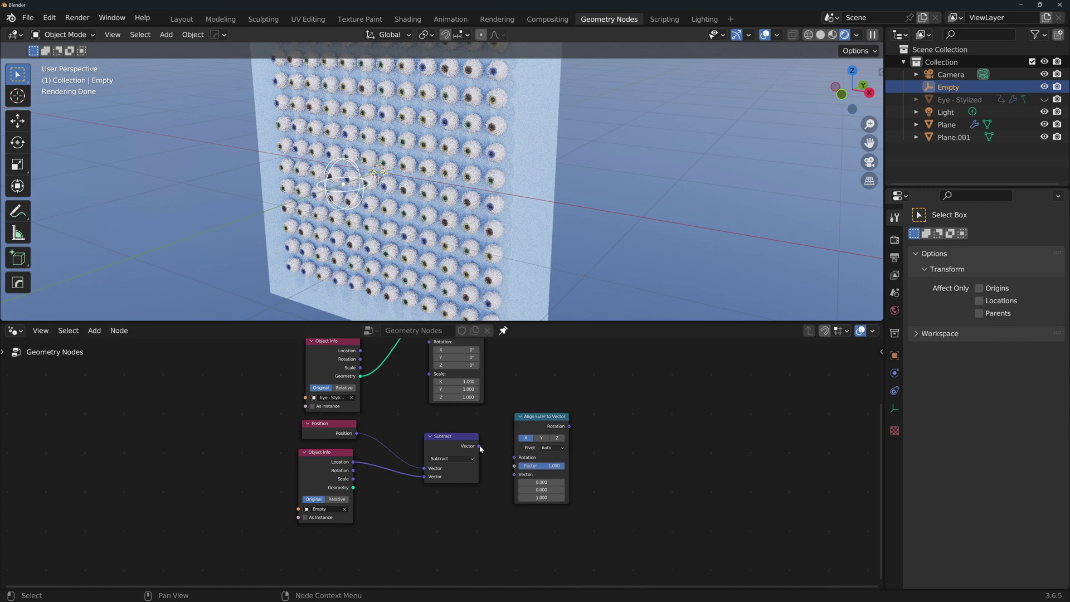
drag(478, 446, 513, 474)
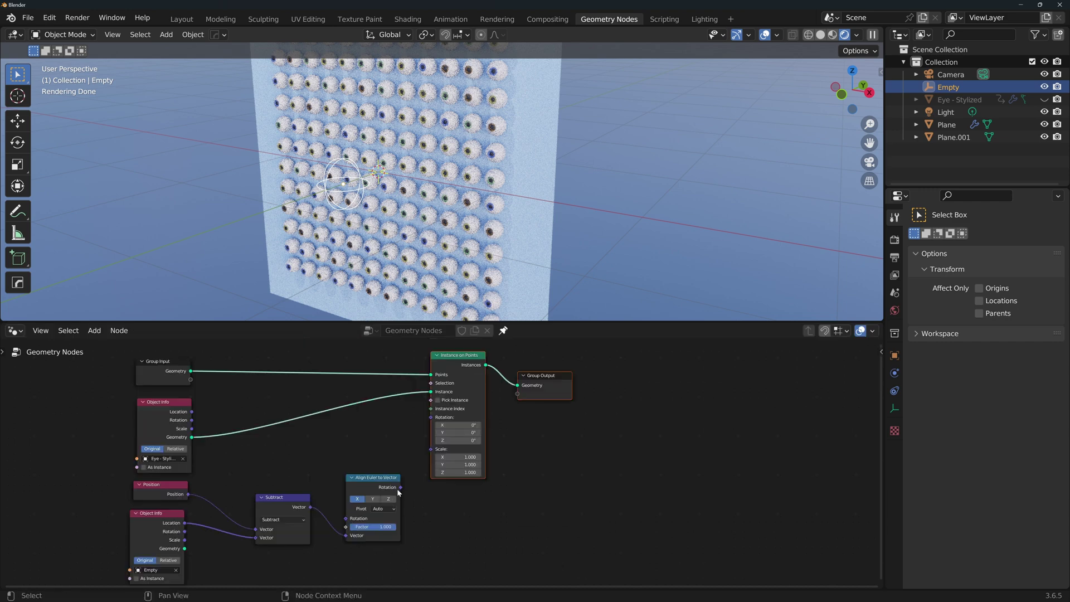
drag(401, 488, 431, 417)
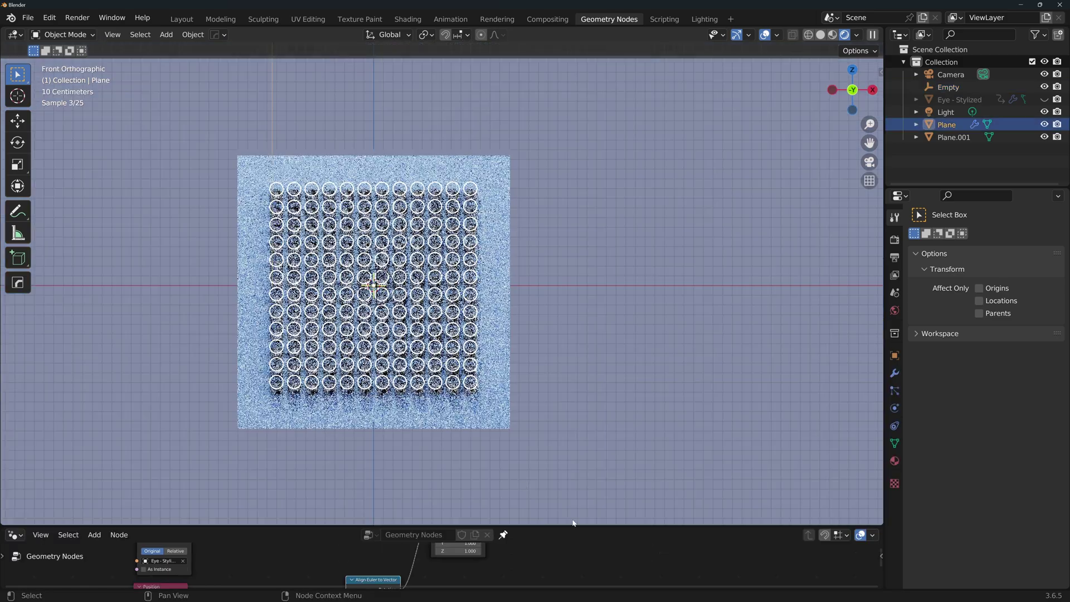
Move the empty in front view to the left edge of the eye grid to test the eyes' tracking.
shift+middle_drag(496, 343, 570, 326)
scroll(570, 326, up, 4)
click(458, 250)
key(g)
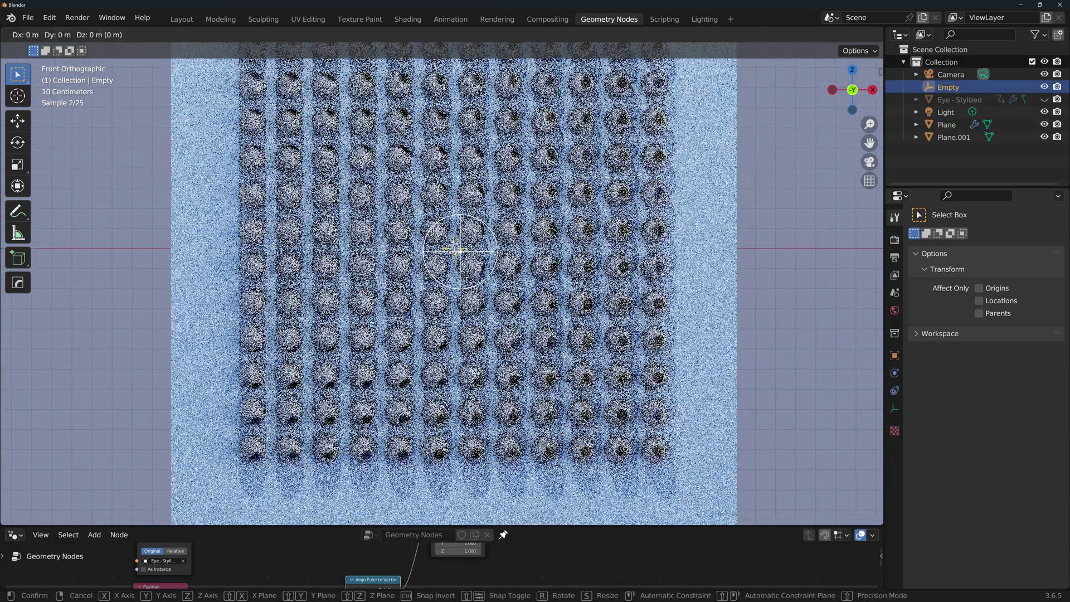
click(203, 267)
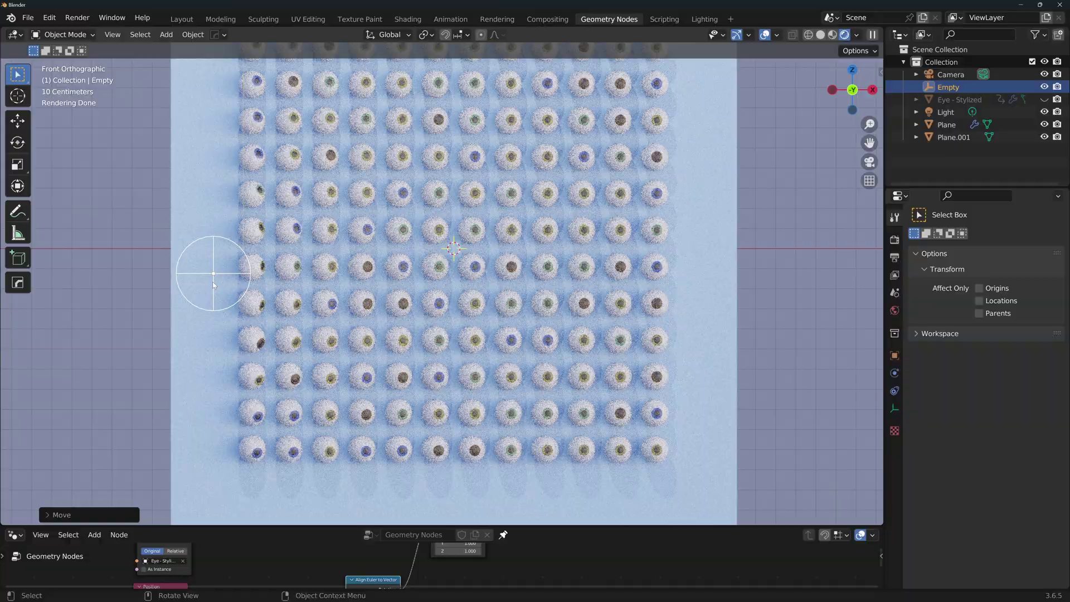
key(g)
right_click(468, 257)
Move the eye grid plane up about 0.7 m in front view.
key(alt+a)
click(548, 269)
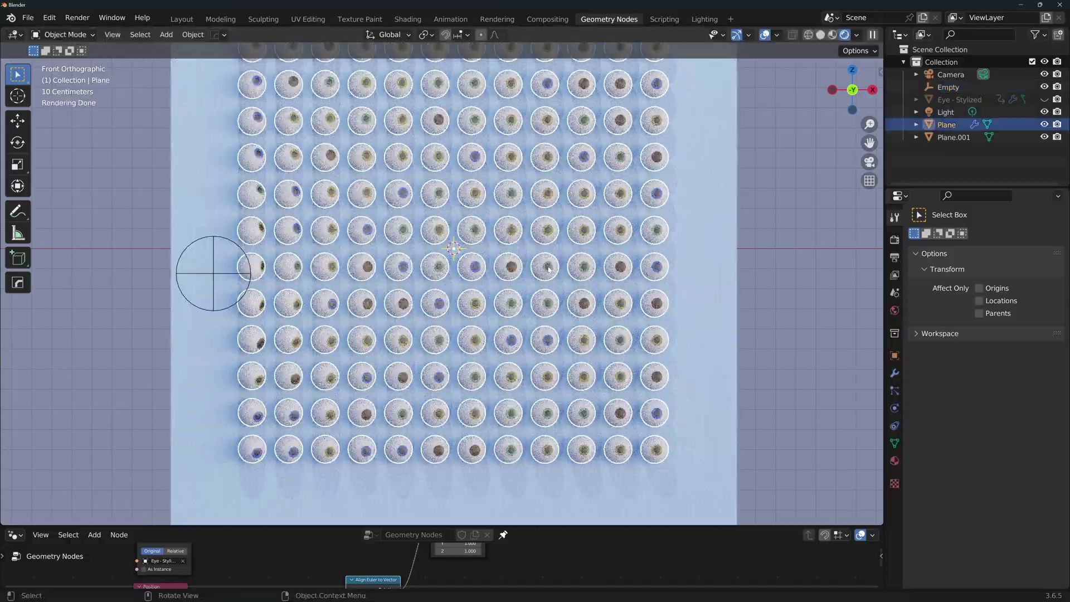
key(g)
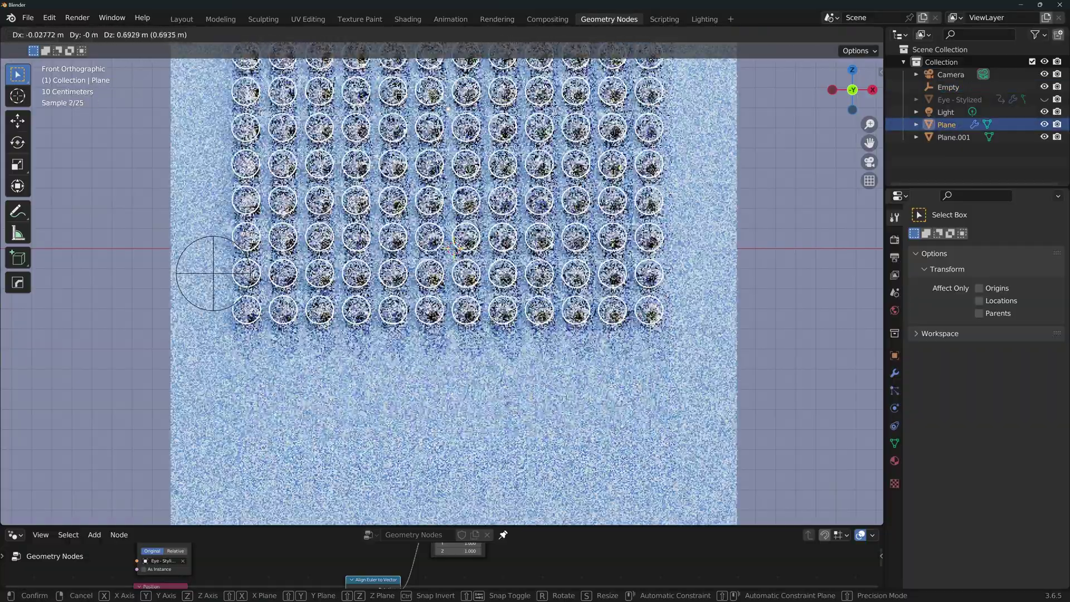
click(492, 324)
key(g)
key(Return)
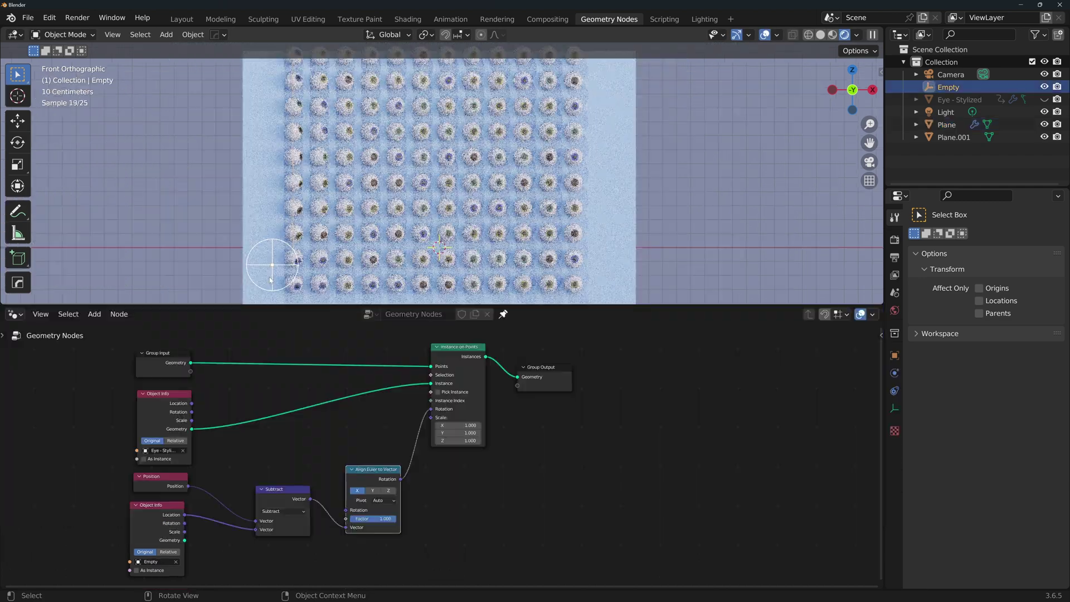
Try moving the empty across the raised eye grid to check where the eyes look.
key(g)
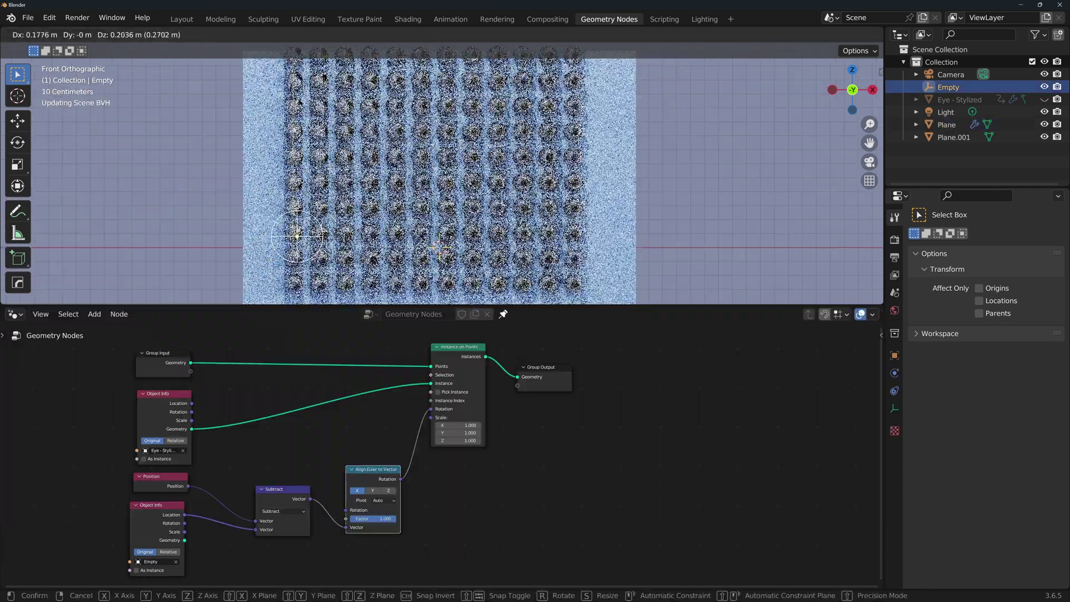
right_click(309, 213)
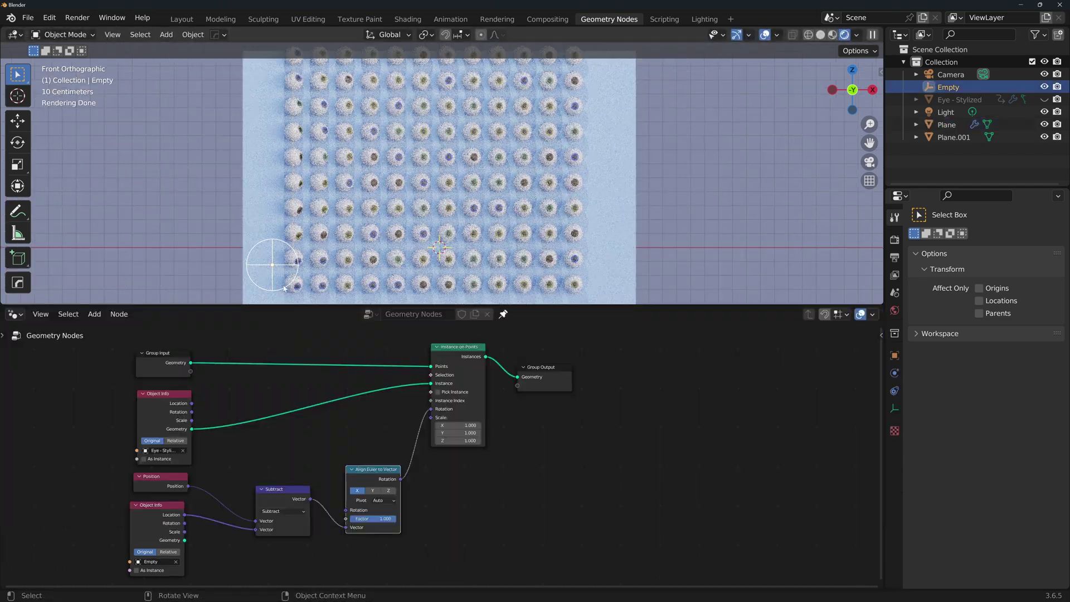
click(505, 192)
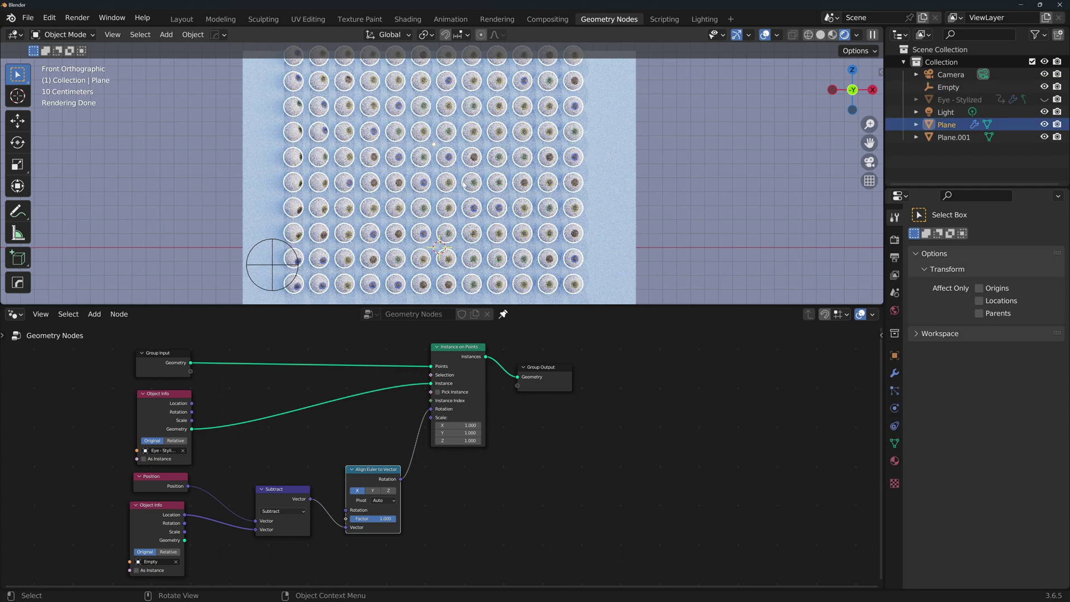
click(269, 258)
key(g)
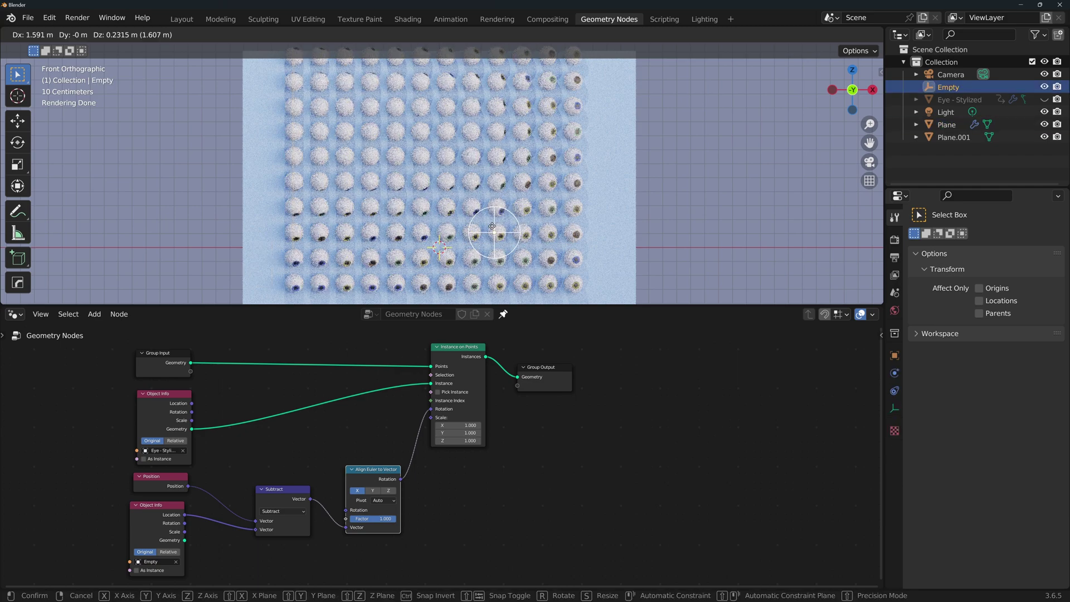
click(264, 270)
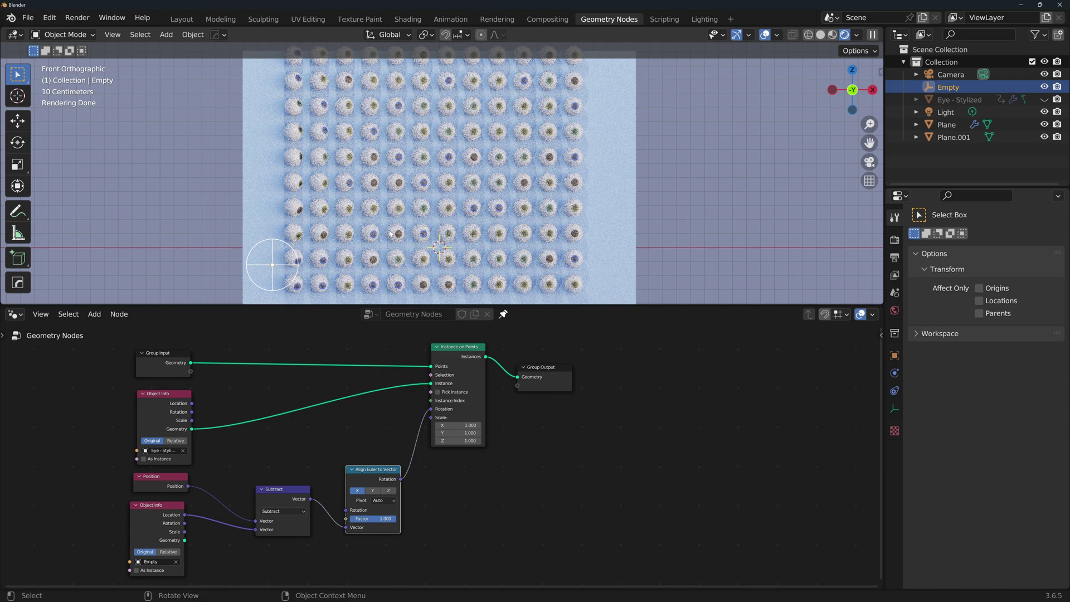
Try moving the eye grid sideways relative to the empty, and undo the move.
click(423, 260)
key(g)
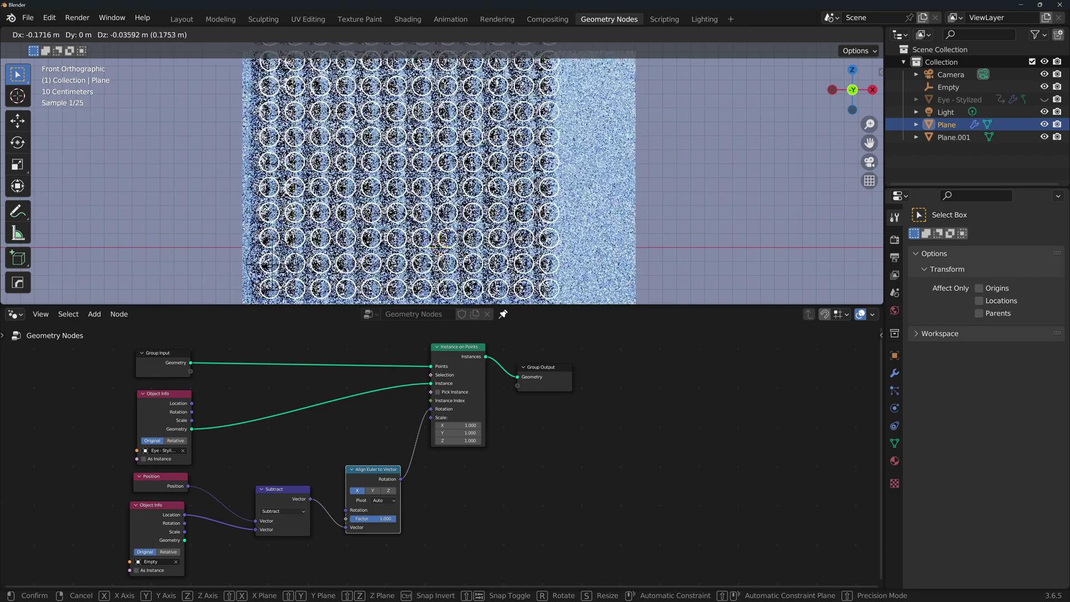
click(553, 241)
key(ctrl+z)
key(ctrl+z)
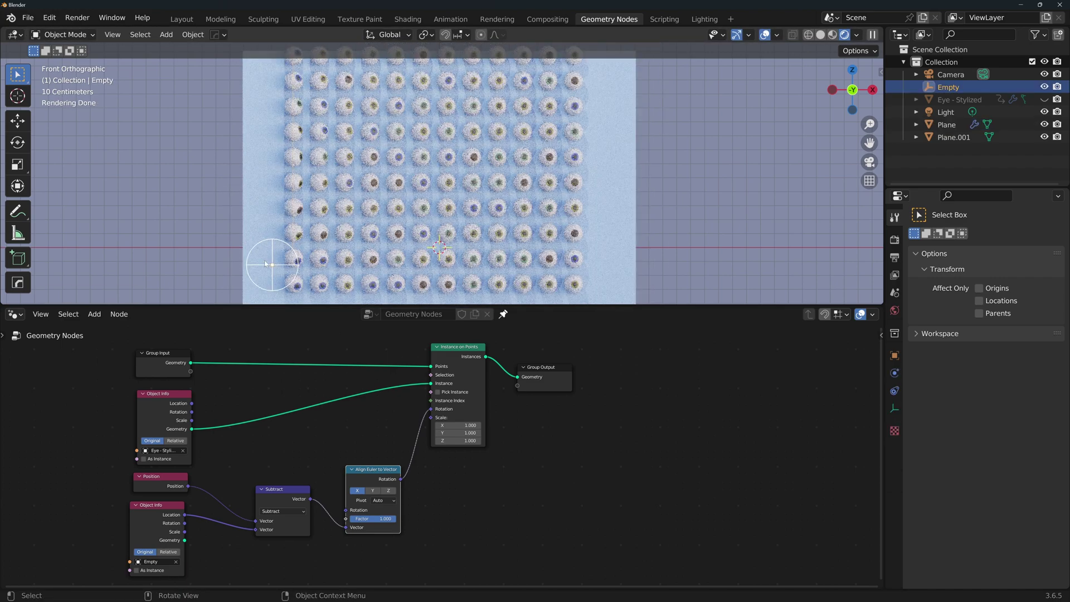
Set the empty's Object Info node to Relative and move the empty in front of the grid's middle.
click(448, 184)
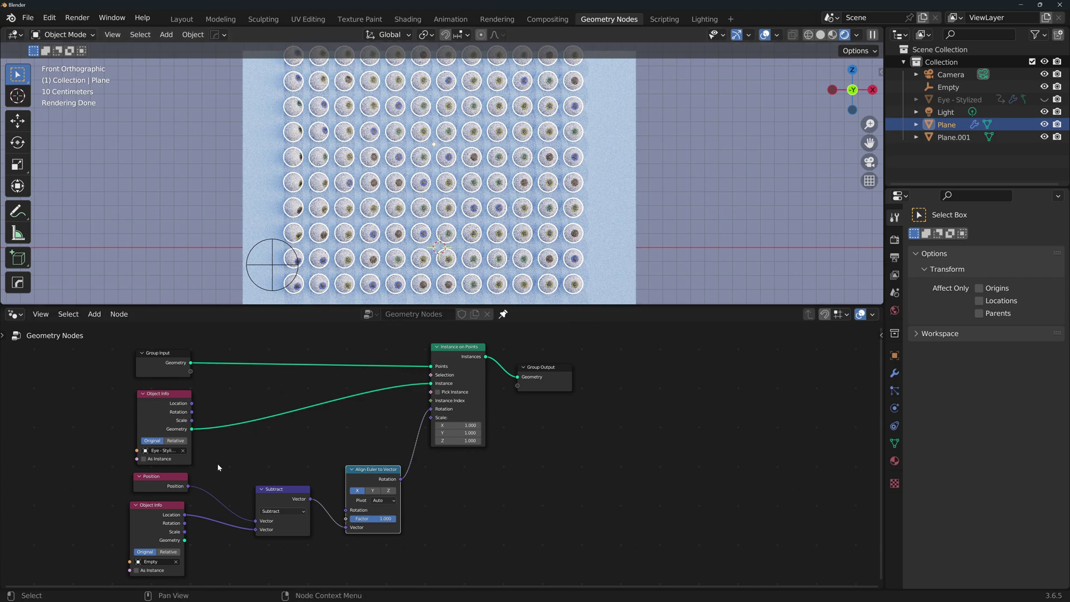
click(169, 552)
click(271, 266)
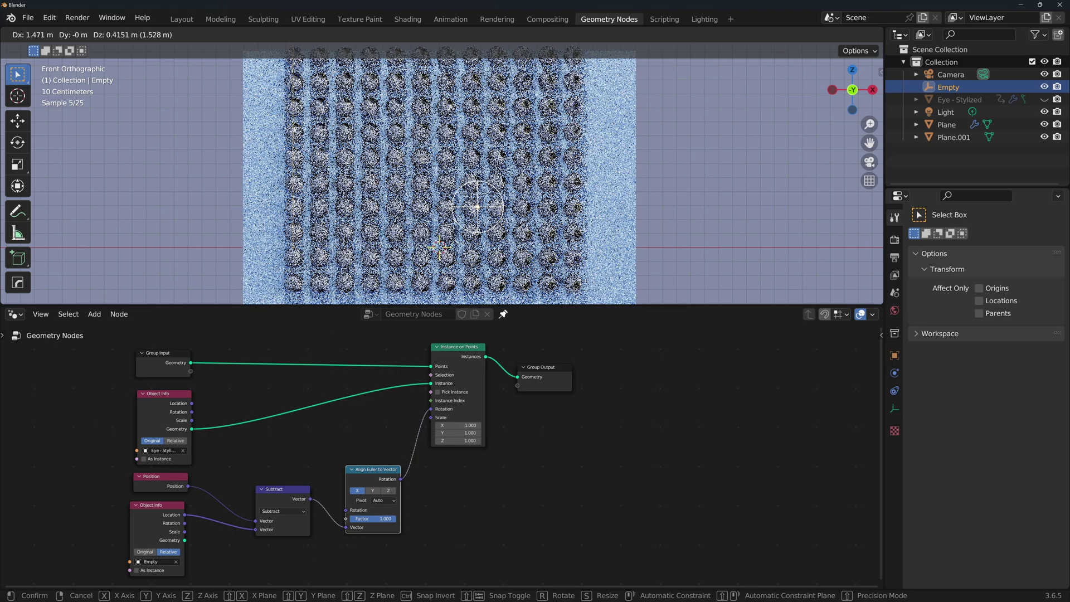
click(524, 212)
key(g)
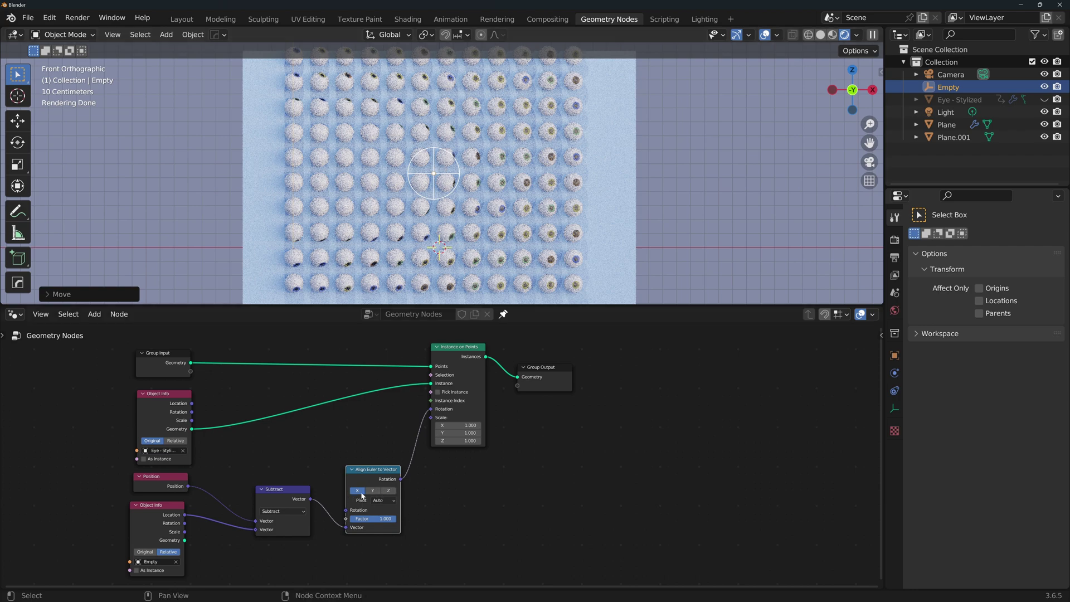
With the original eye shown, set the Align Euler to Vector axis to Y and move the empty across the grid to test it.
middle_drag(574, 179, 522, 184)
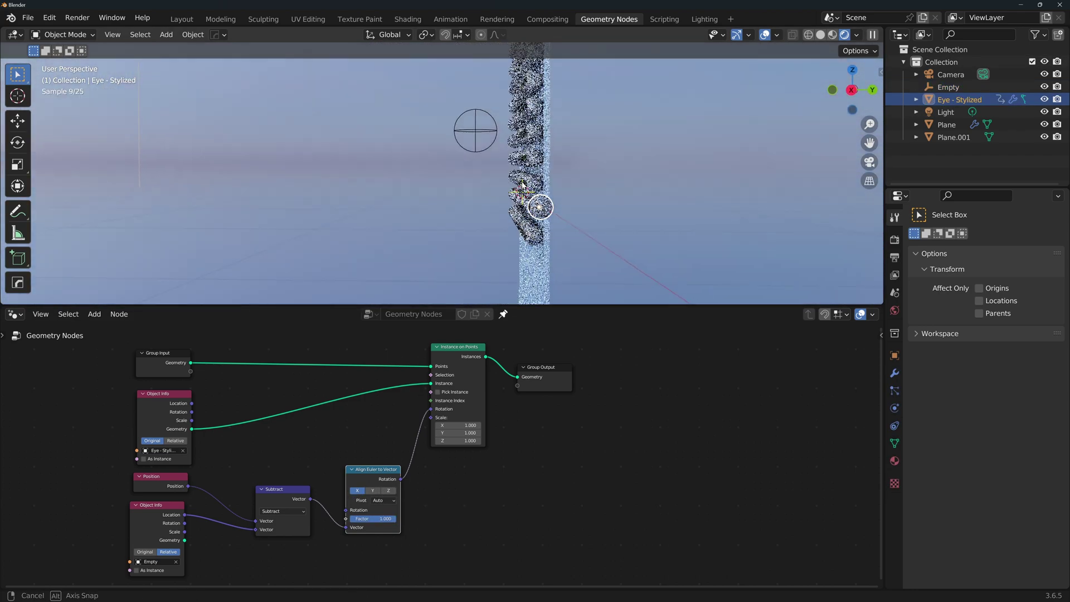
middle_drag(662, 198, 754, 222)
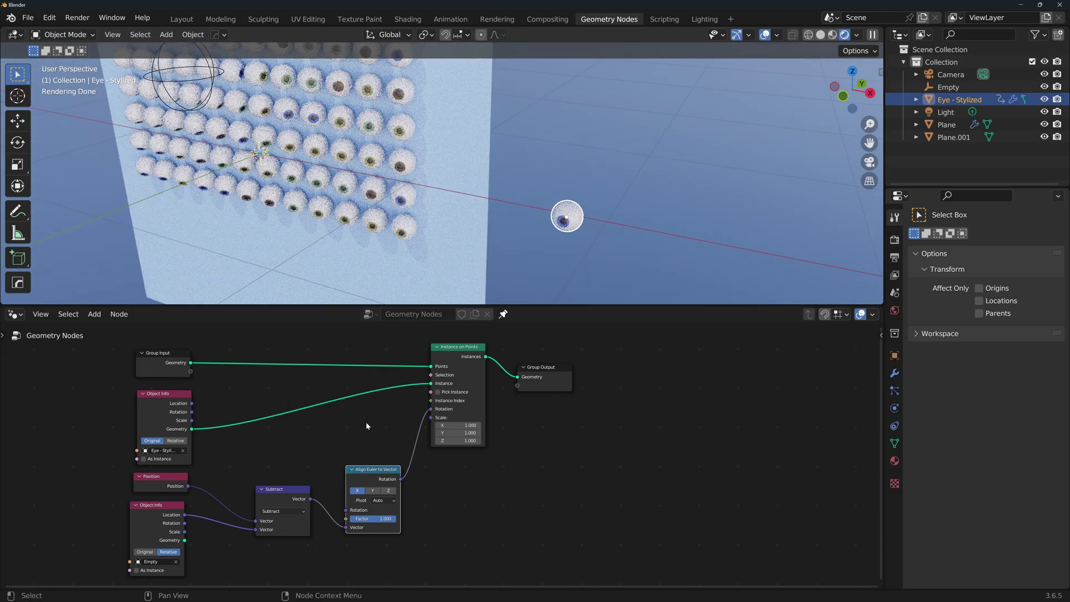
click(377, 492)
key(KP_1)
scroll(398, 206, up, 2)
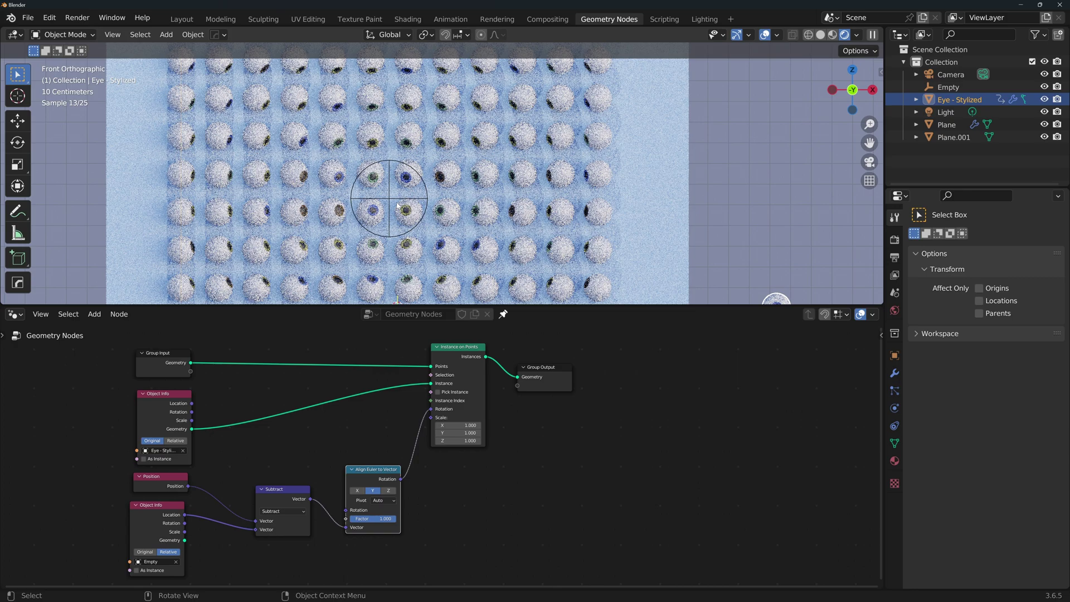
click(397, 206)
key(g)
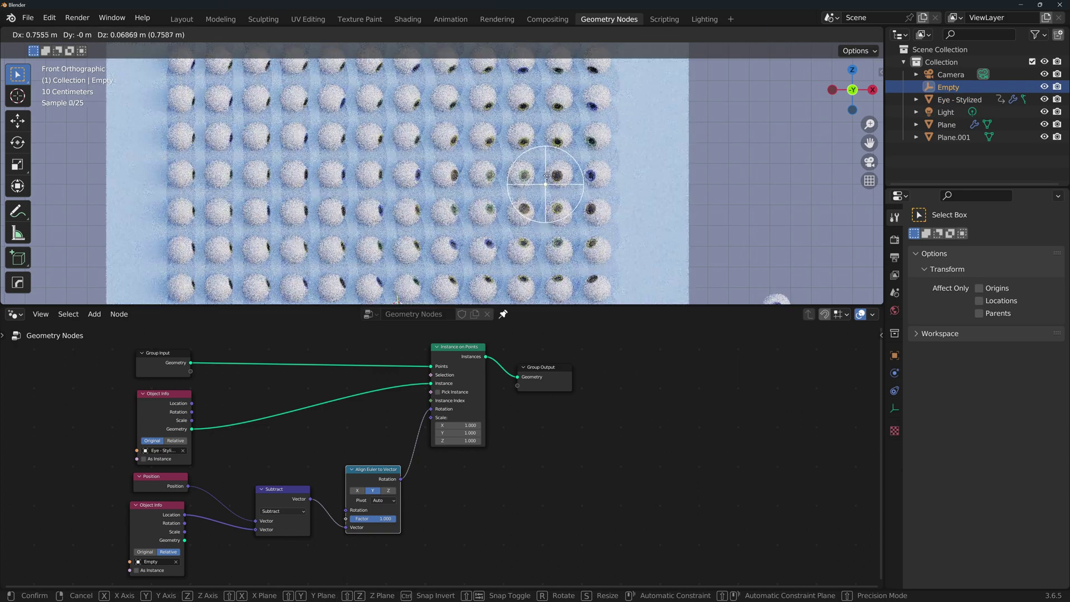
click(364, 196)
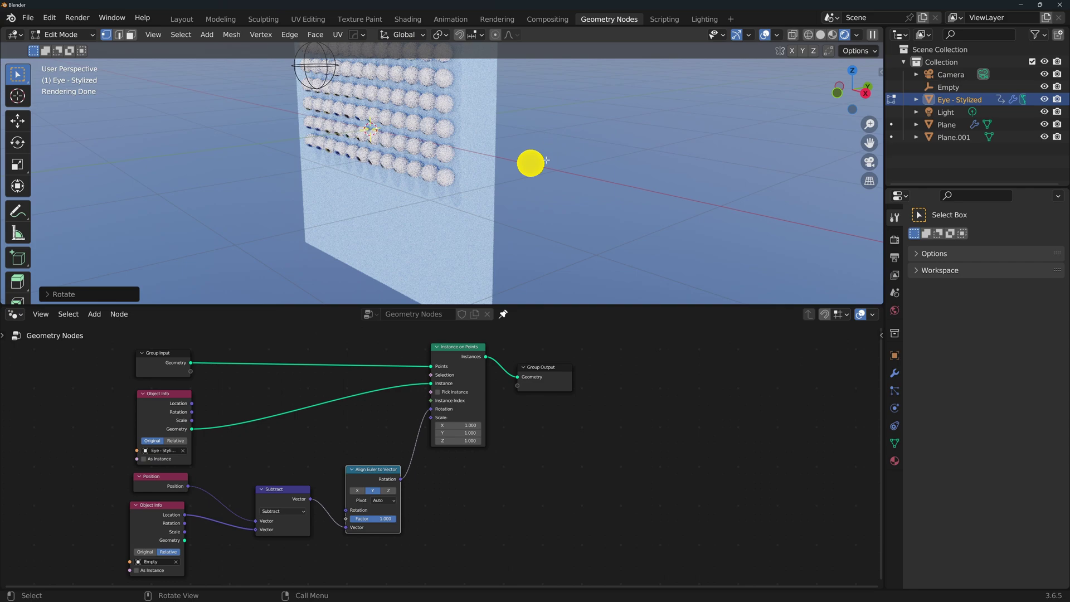
Try the Z axis on Align Euler to Vector after rotating the original eye's mesh in Edit Mode.
key(Tab)
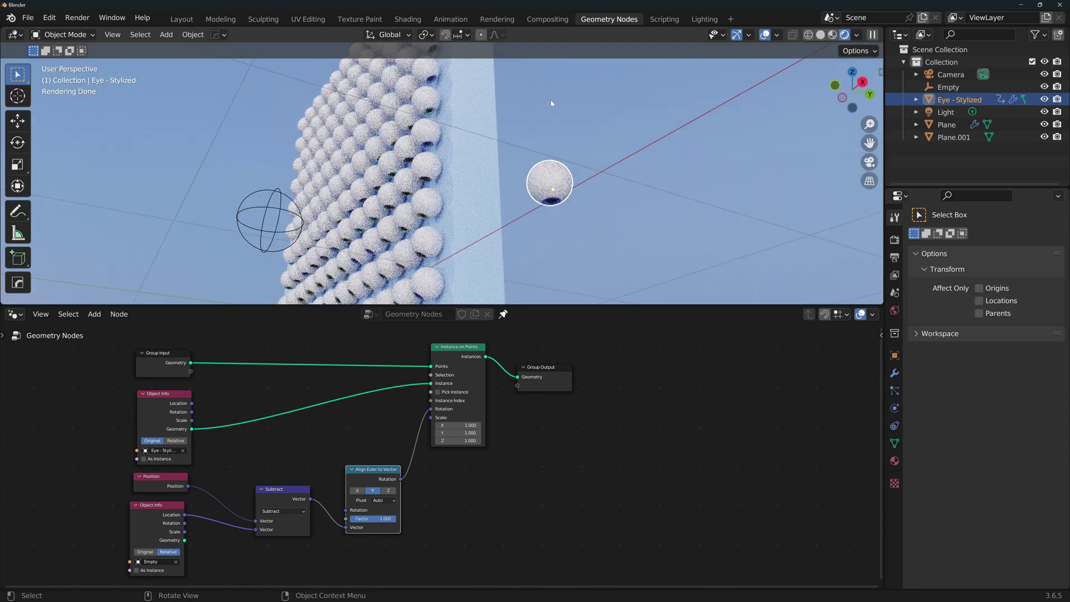
middle_drag(473, 169, 505, 181)
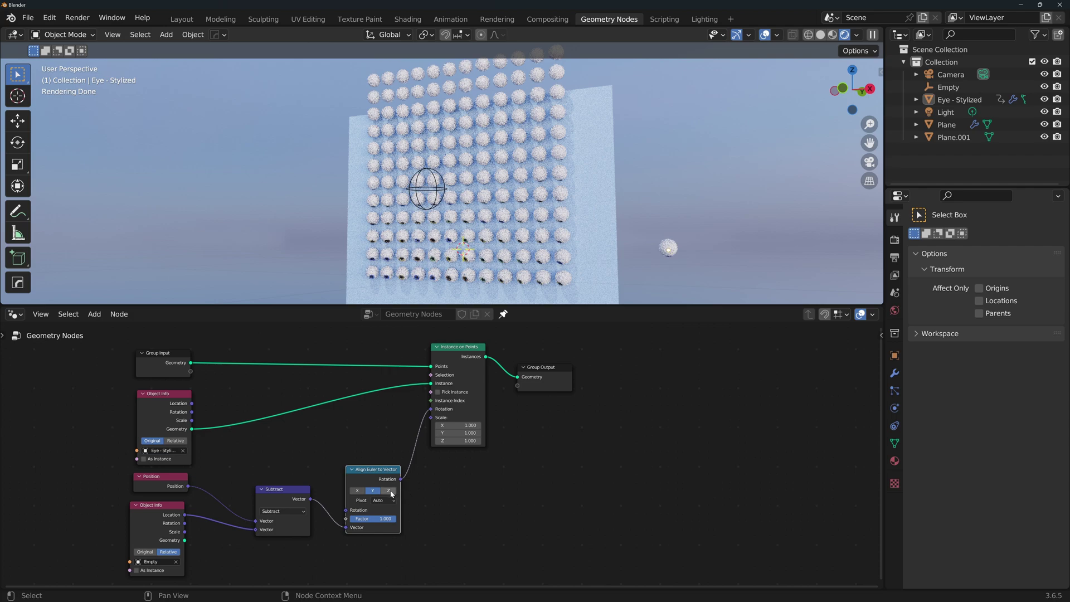
click(388, 490)
key(KP_1)
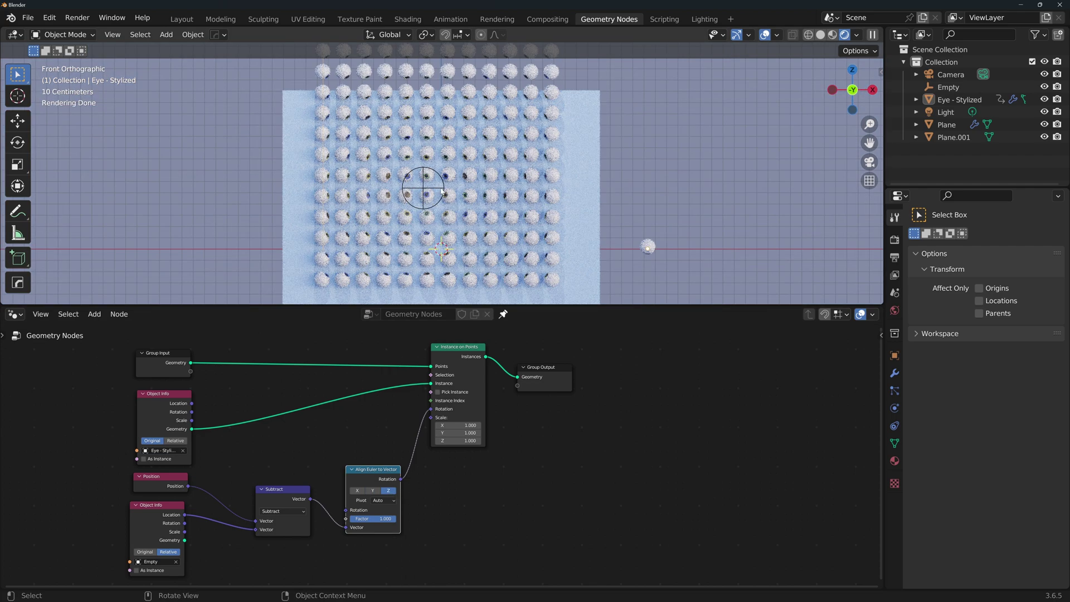
Move the empty toward the left part of the eye grid and hide the backdrop plane behind the eyes.
click(441, 191)
key(g)
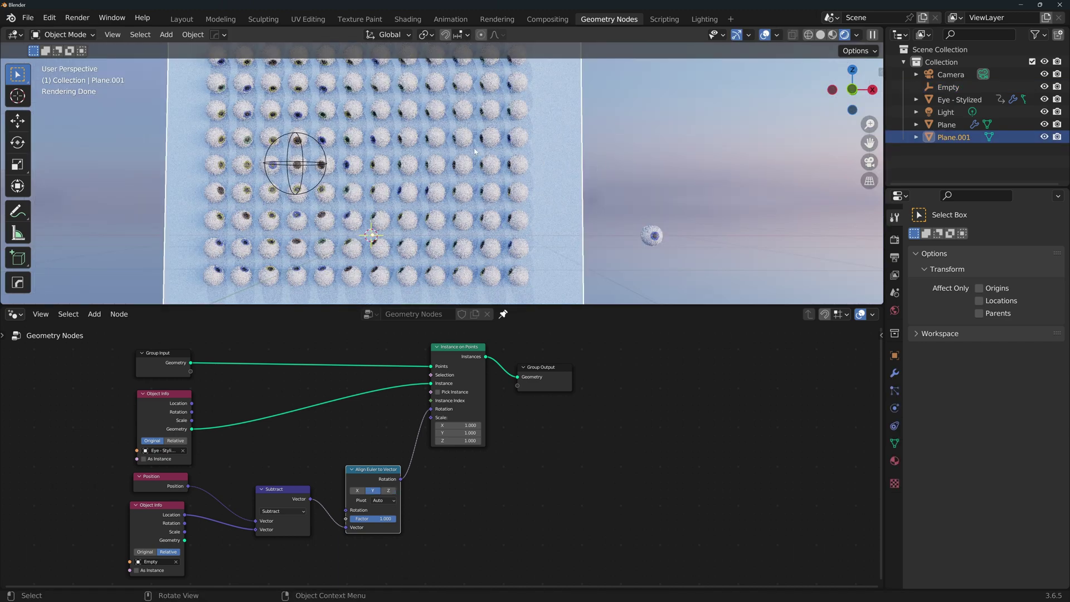
key(h)
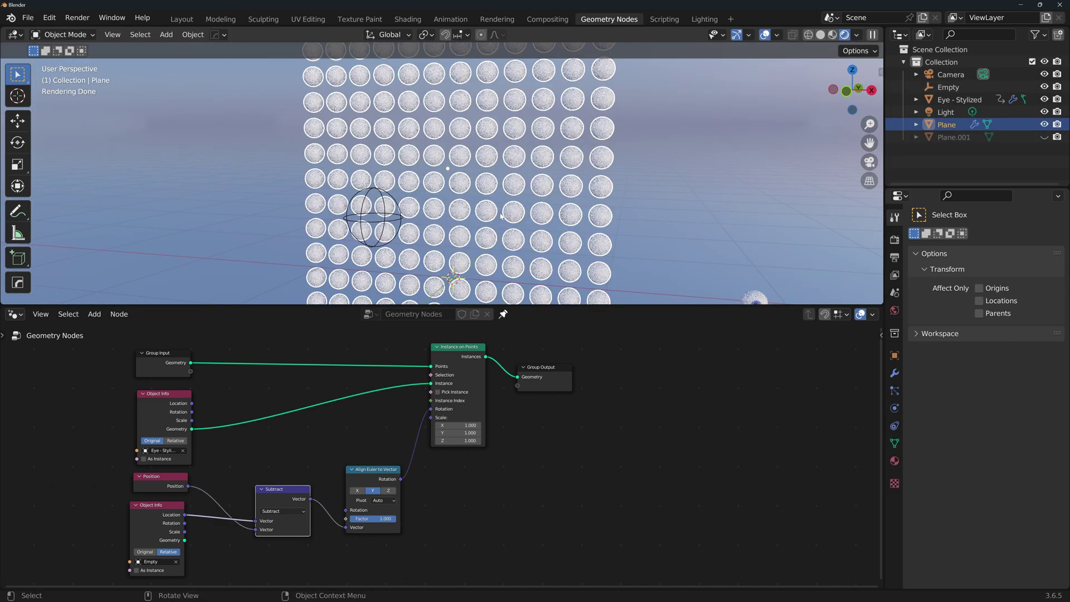
Try the Subtract node with its two inputs swapped, check the grid from behind, and restore the input order.
middle_drag(674, 210, 511, 197)
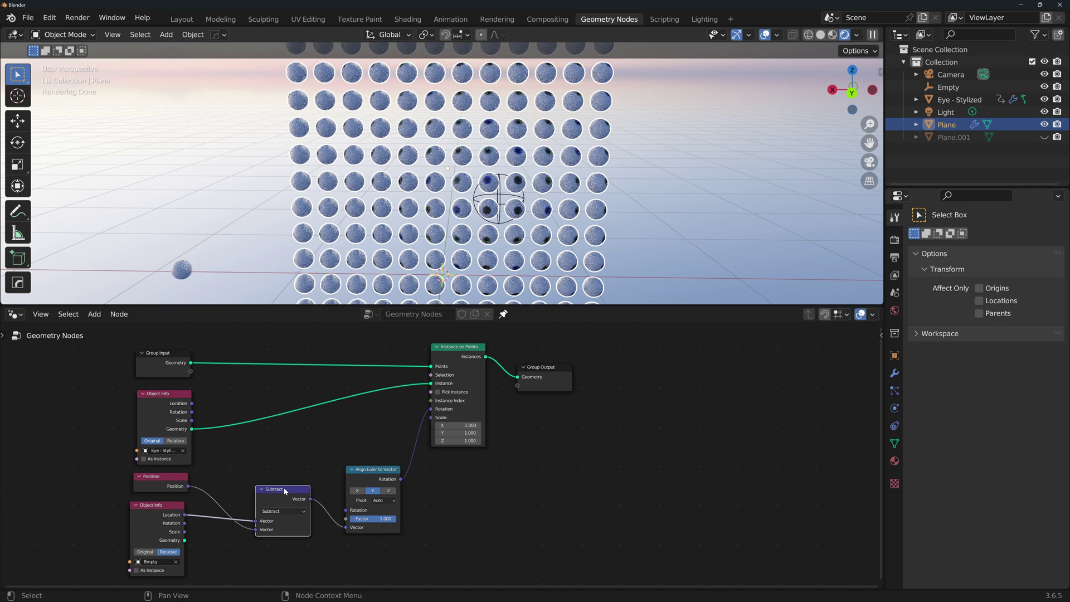
key(alt+s)
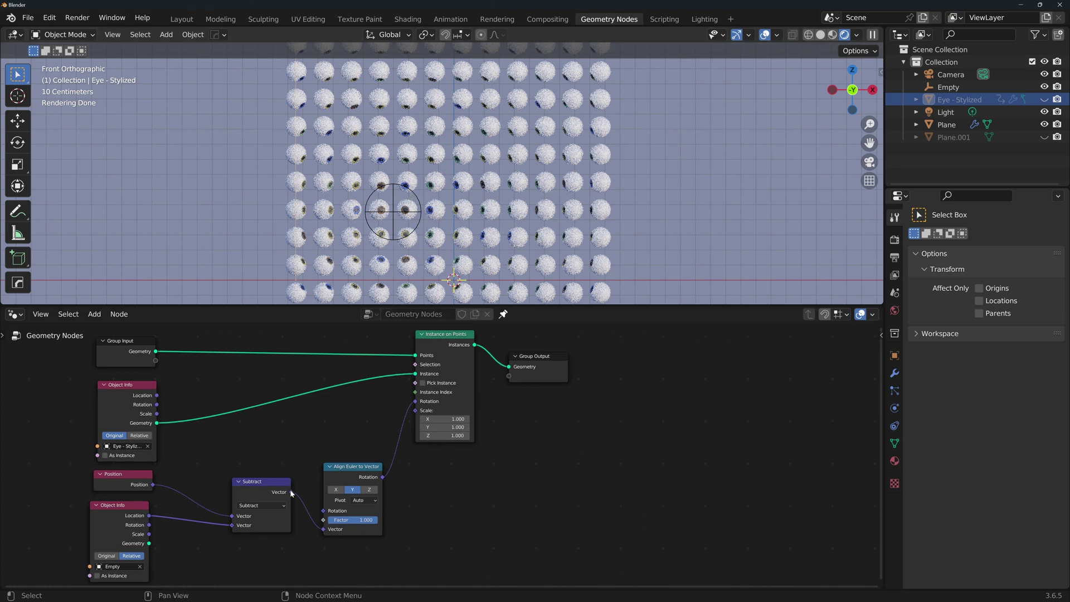
Add a Vector Math node set to Normalize below Align Euler to Vector, fed by the Subtract node's output.
drag(291, 493, 276, 498)
middle_drag(230, 497, 238, 463)
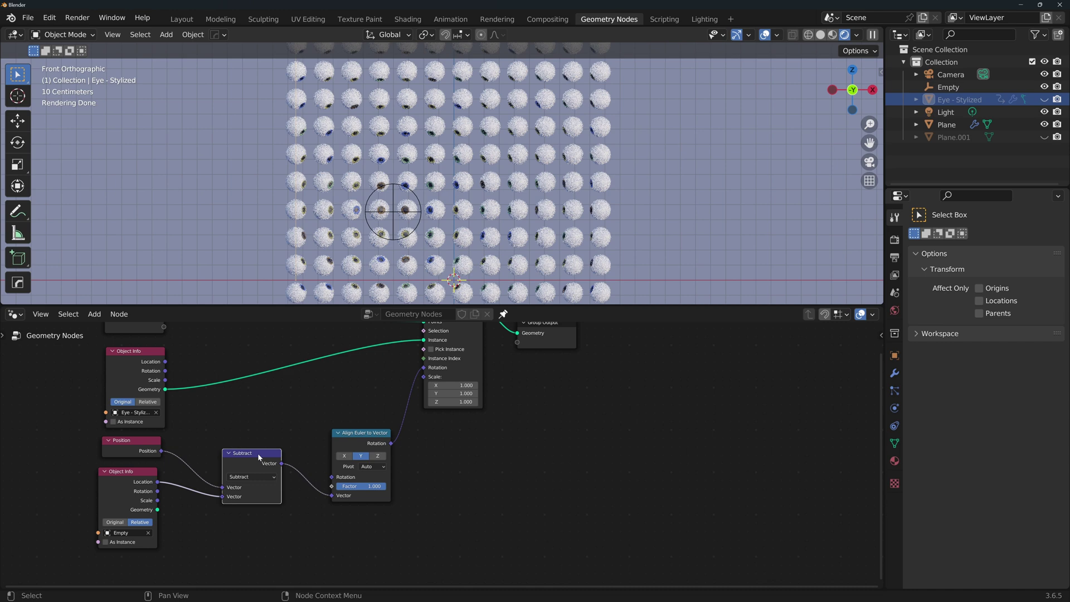
drag(281, 463, 344, 532)
text(vector math)
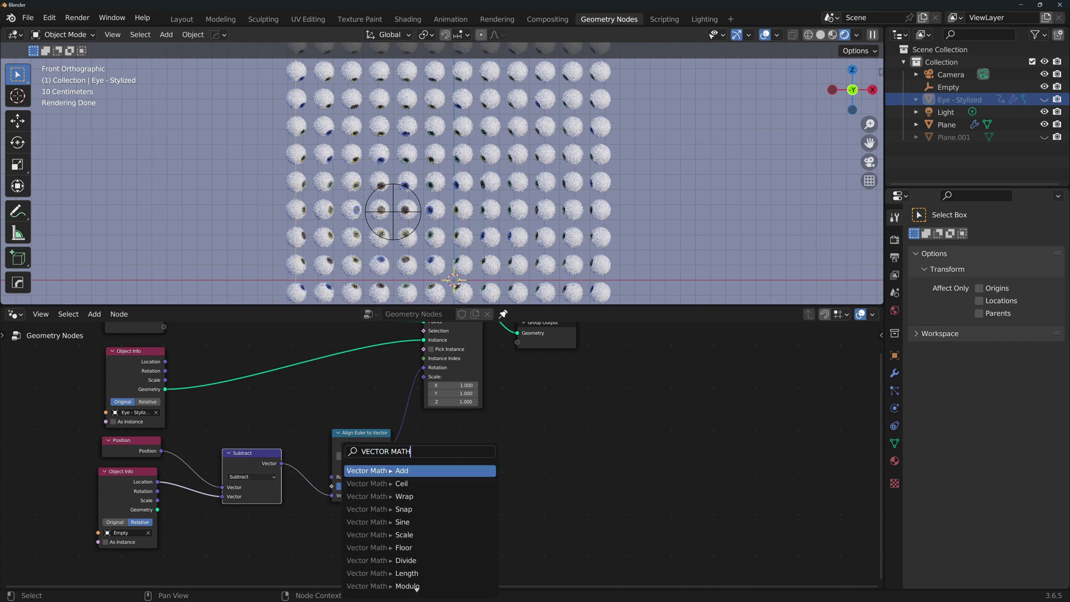
key(Return)
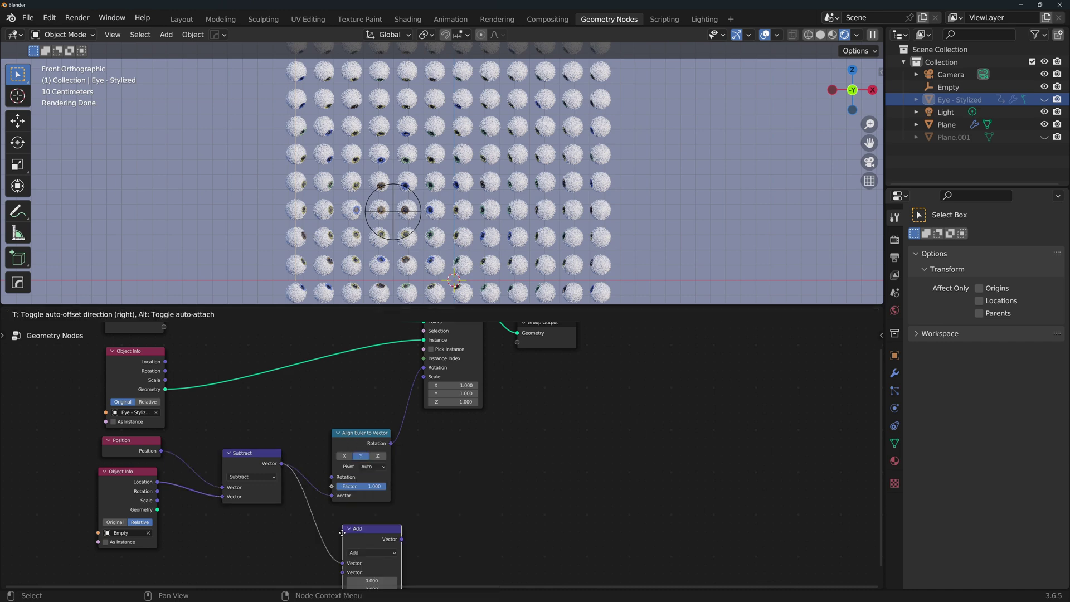
click(355, 535)
click(354, 541)
click(392, 537)
drag(350, 518, 361, 520)
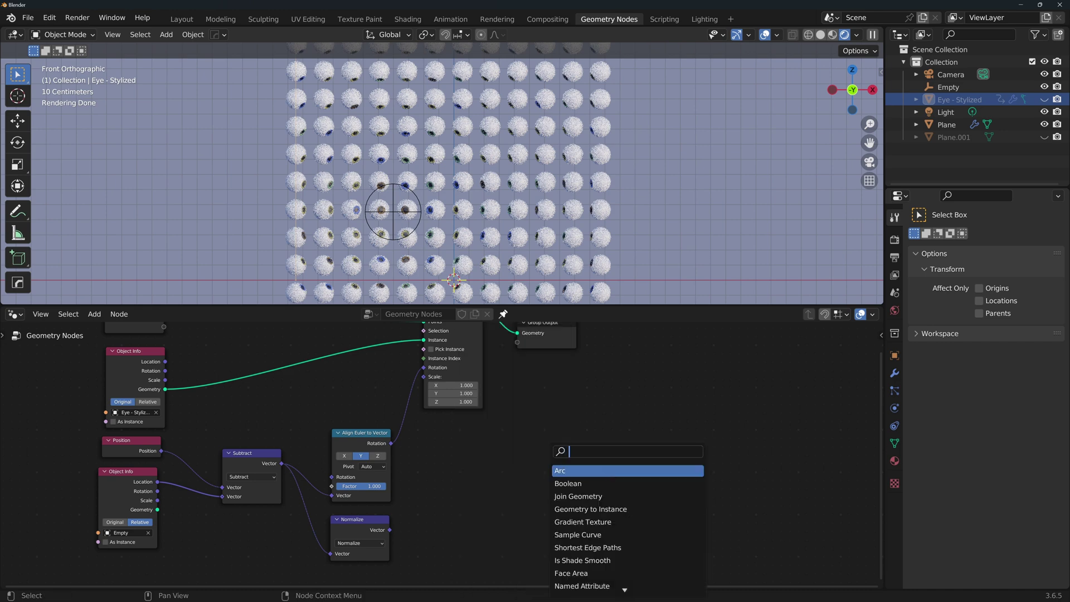
Add a Vector Math node set to Distance and place it below the Subtract node.
text(vector)
key(Return)
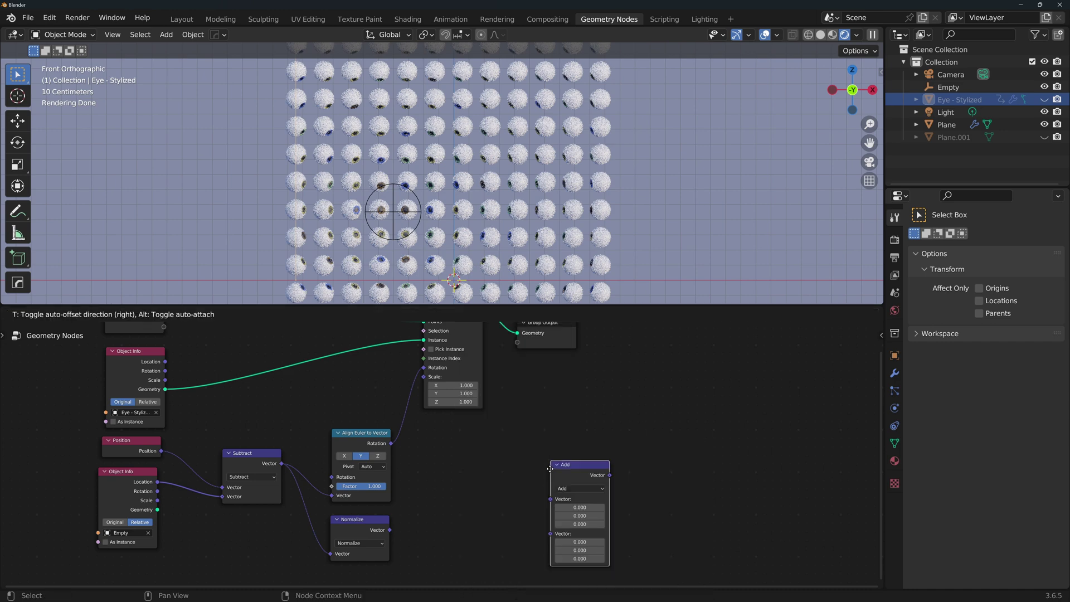
click(508, 488)
click(508, 487)
click(526, 368)
scroll(442, 482, down, 2)
middle_drag(442, 481, 499, 432)
key(g)
click(275, 484)
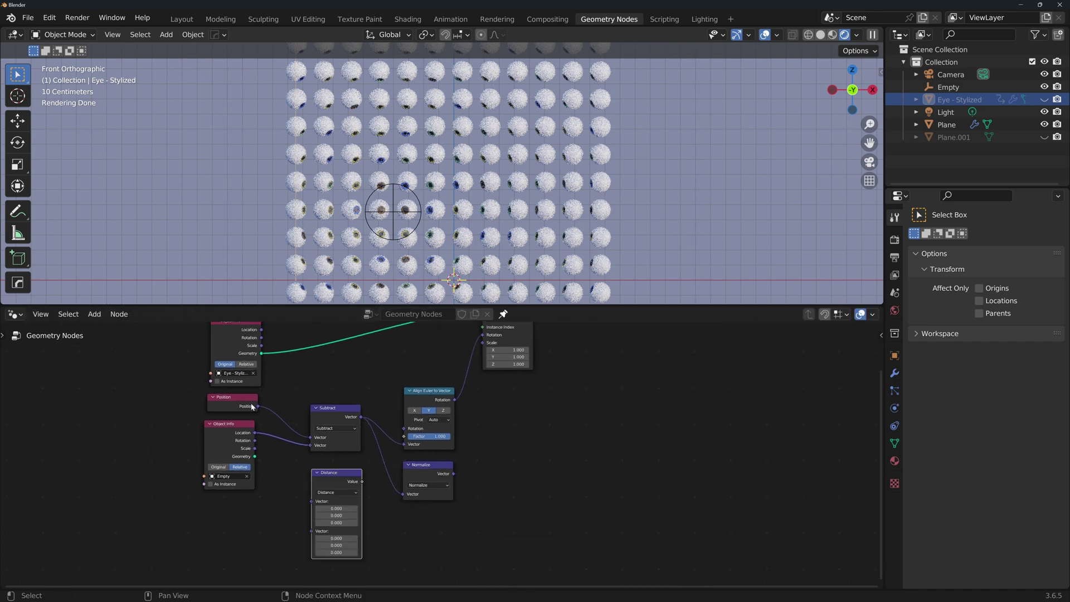
Feed the Distance node's two inputs with Position and the Empty's Location.
drag(257, 406, 311, 500)
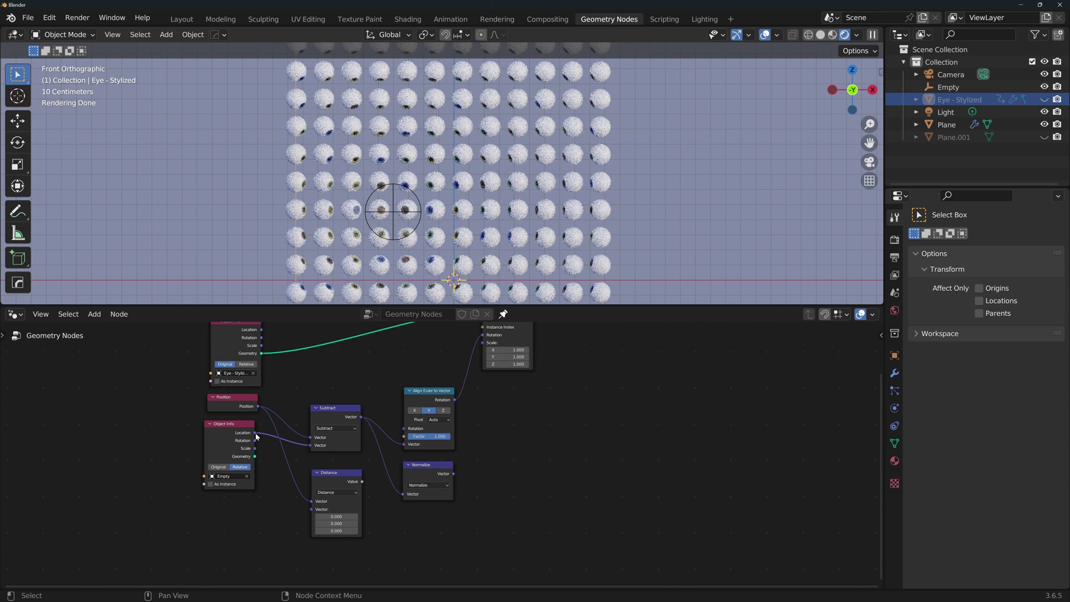
drag(254, 432, 311, 508)
scroll(326, 479, up, 2)
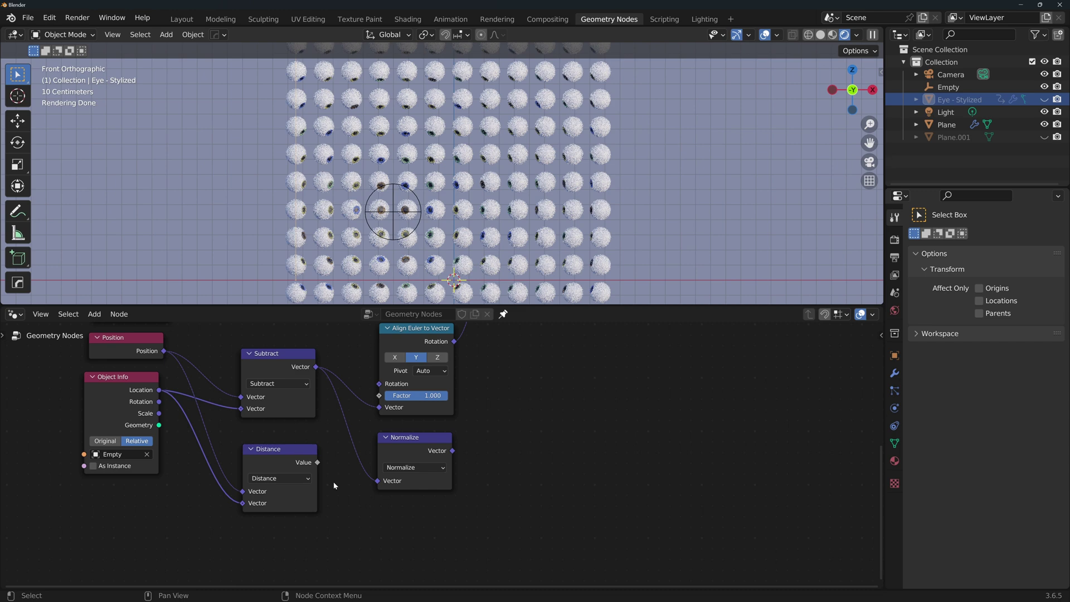
Add a Math node below Normalize and set its operation to Divide.
key(shift+a)
text(add)
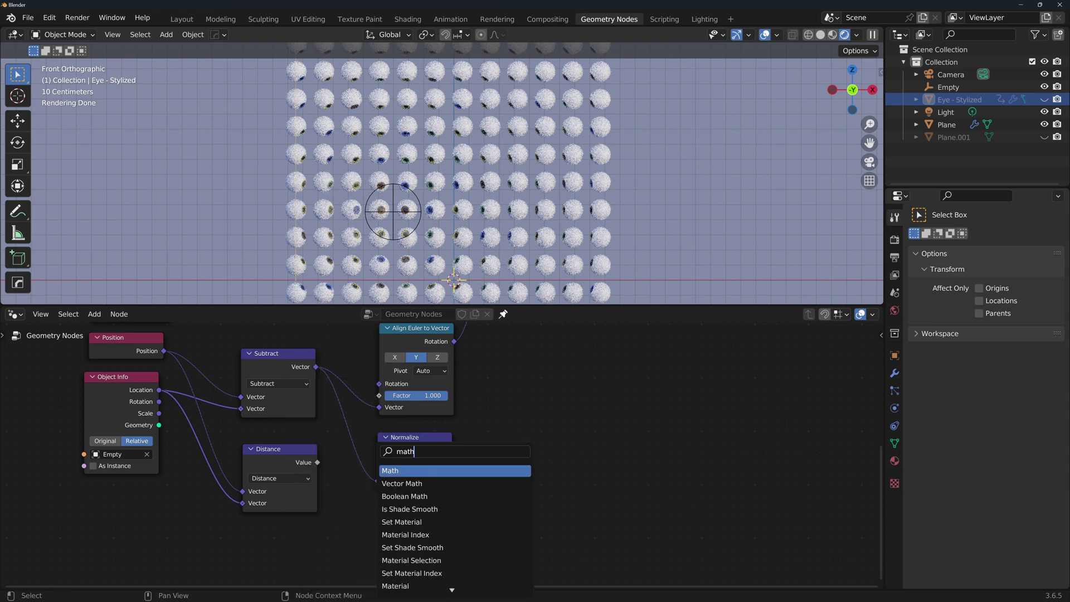
key(Return)
click(380, 513)
scroll(380, 513, down, 1)
middle_drag(380, 513, 382, 487)
click(415, 511)
click(415, 421)
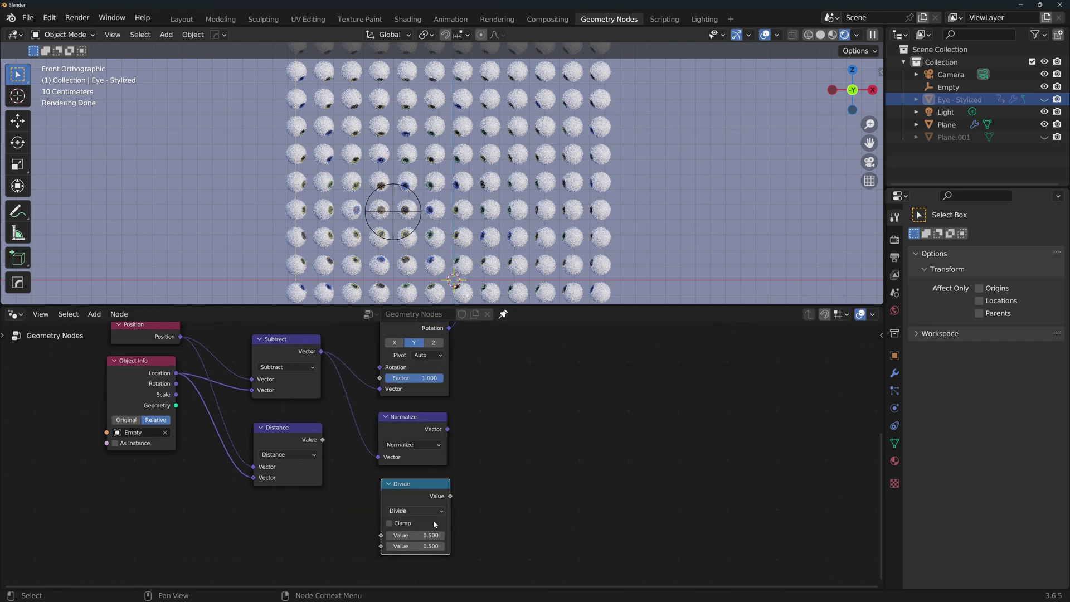
Set the Divide node's first value to 1 and connect the Distance output to its second value.
click(418, 534)
text(1)
key(Return)
drag(322, 440, 380, 546)
middle_drag(486, 422, 450, 406)
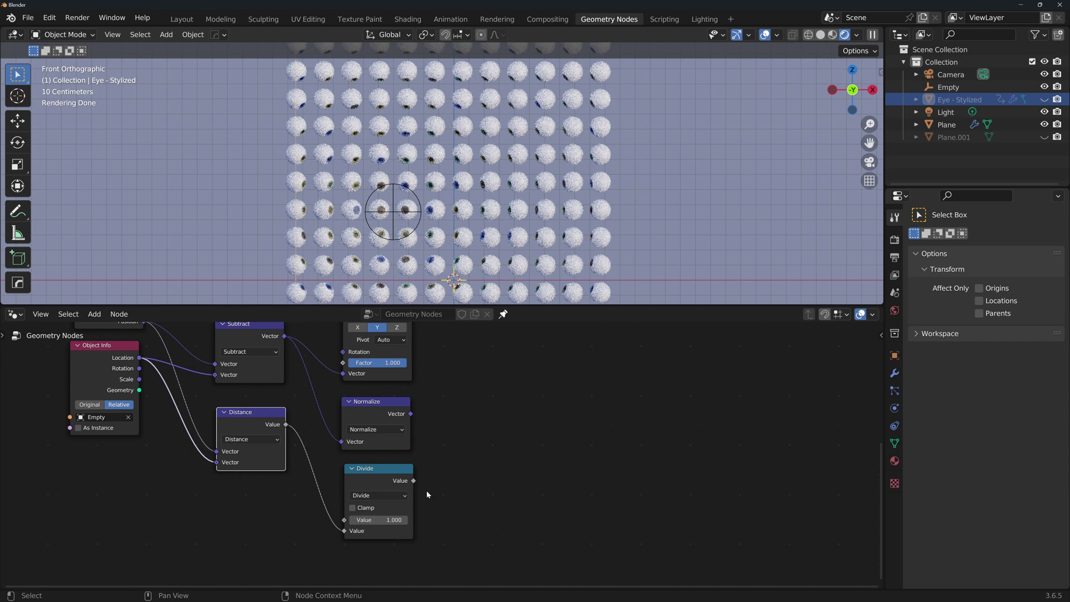
Add a Map Range node fed by Divide, with From Min 2.5 and From Max 10.
drag(412, 480, 464, 469)
text(map range)
key(Return)
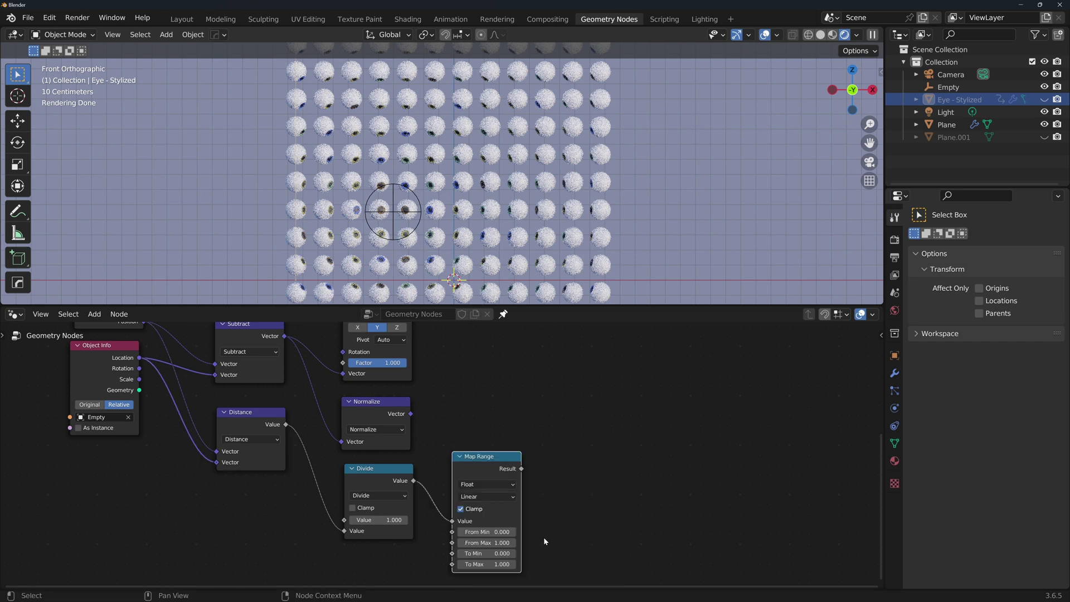
click(486, 532)
text(2.5)
key(Return)
click(486, 542)
text(10)
key(Return)
Add a Vector Math Multiply node that multiplies the Normalize output by the Map Range result.
drag(410, 414, 614, 430)
text(vector mu)
key(Return)
click(616, 505)
drag(521, 469, 553, 429)
drag(487, 457, 471, 455)
drag(588, 377, 563, 394)
middle_drag(610, 390, 607, 428)
click(607, 428)
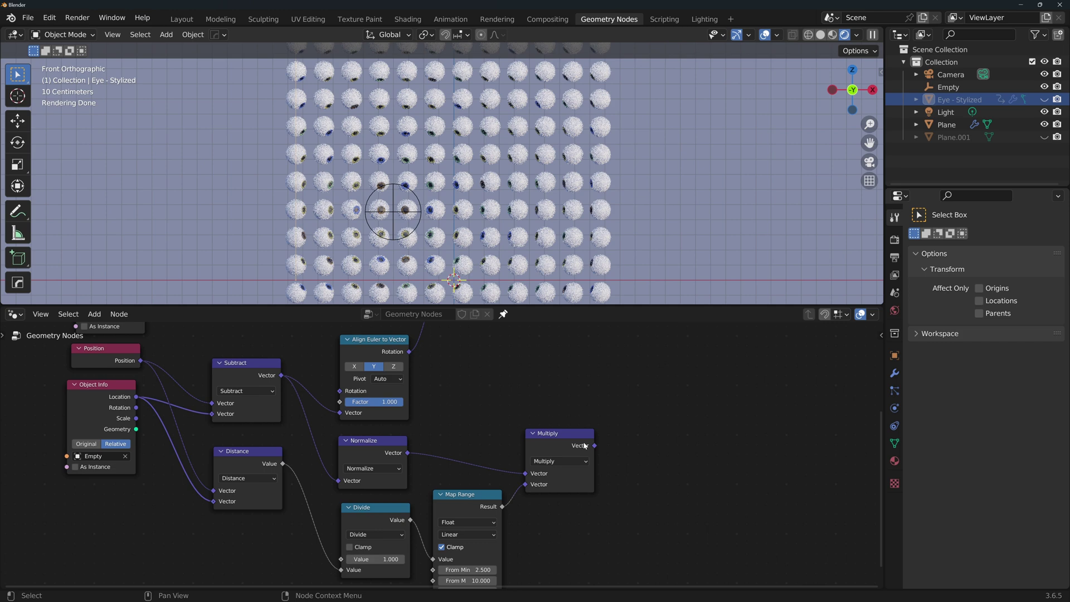
Insert a Set Position node between Instance on Points and Group Output, with the Multiply vector driving its Offset.
scroll(561, 385, down, 2)
key(Return)
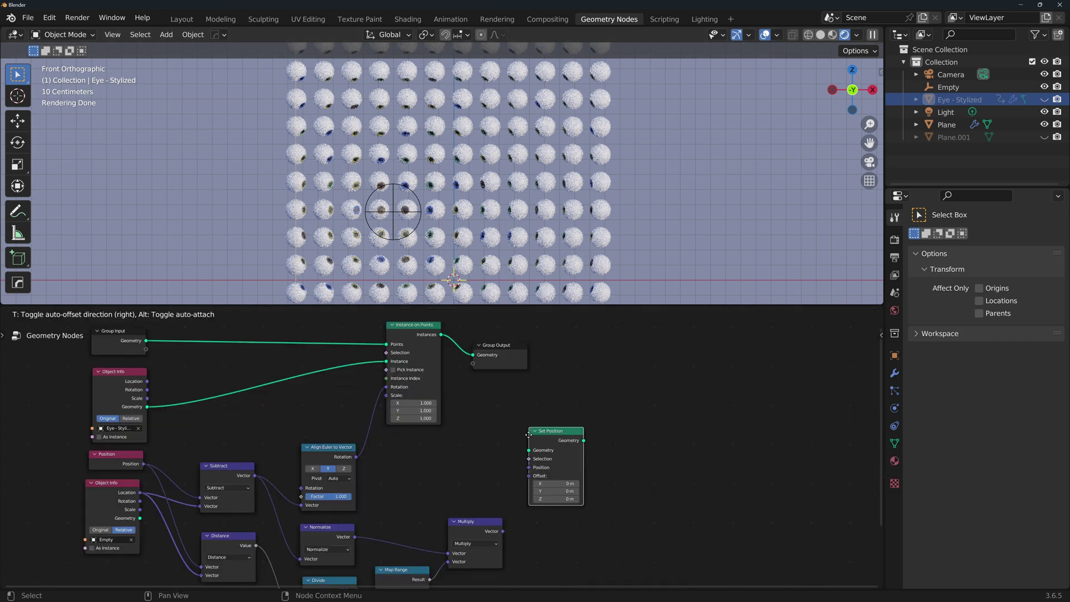
click(472, 336)
drag(671, 456, 515, 367)
key(g)
click(575, 436)
click(456, 407)
middle_drag(455, 407, 419, 342)
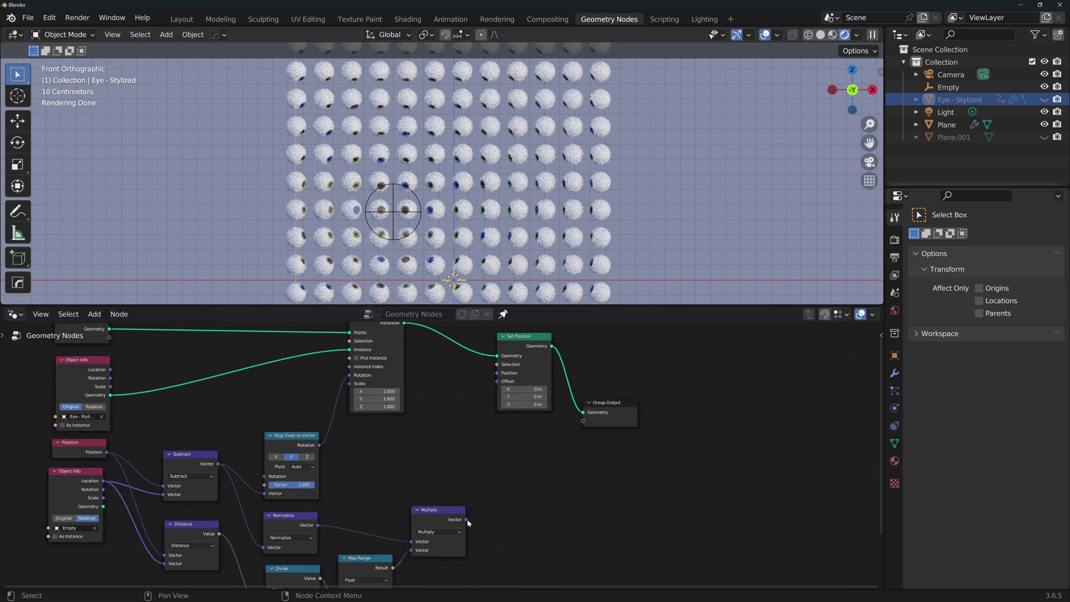
drag(466, 520, 501, 382)
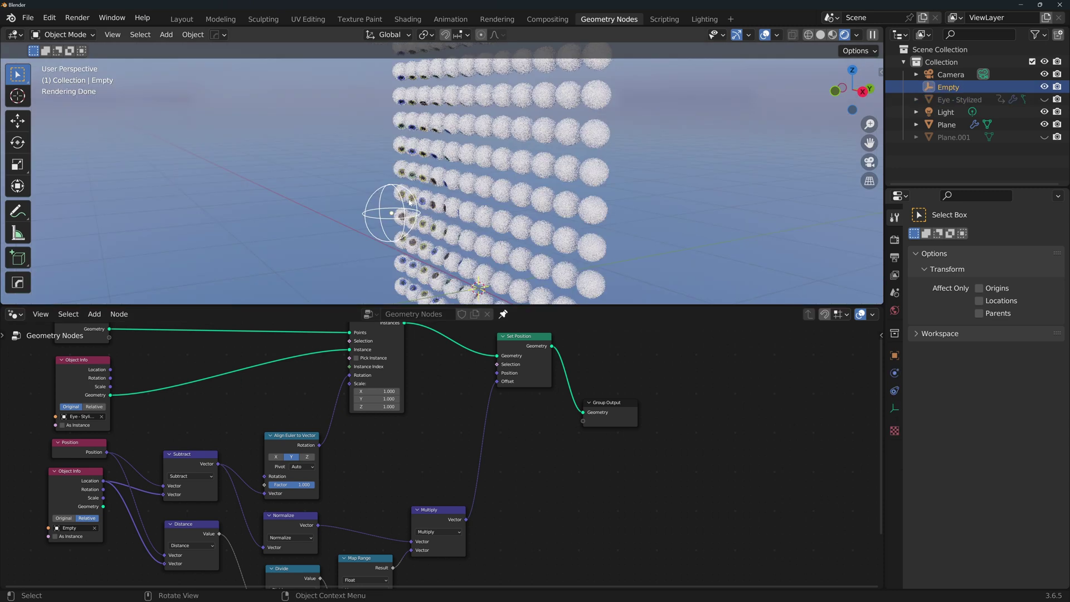
Move the empty along Y relative to the eye grid, then set Map Range's From Min to 1.7 and To Max to 1.02.
key(g)
key(y)
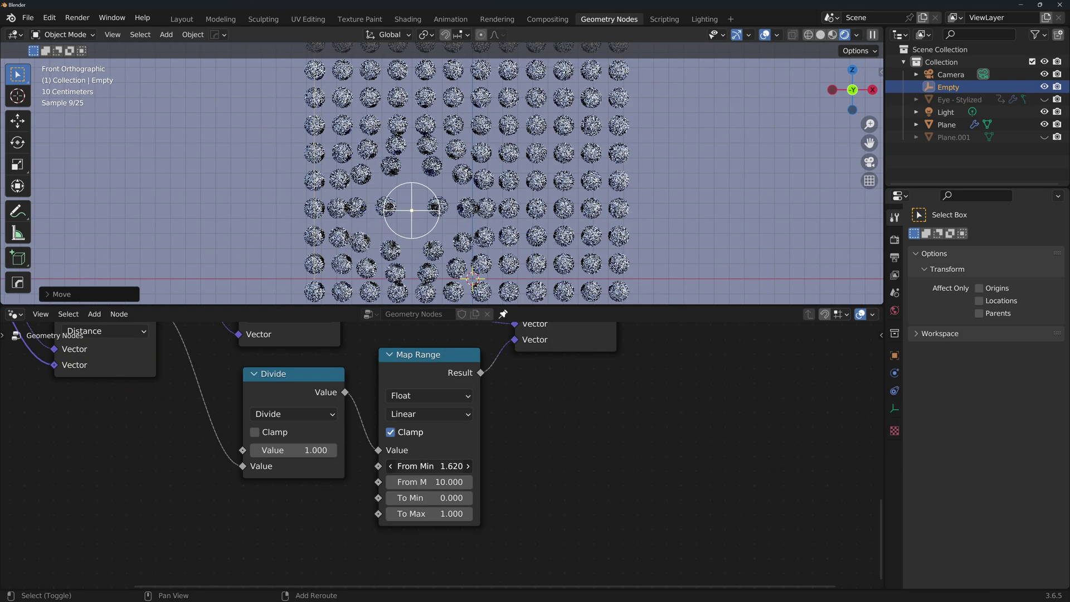
mouse_move(429, 466)
mouse_down()
mouse_move(466, 465)
mouse_move(421, 466)
mouse_up()
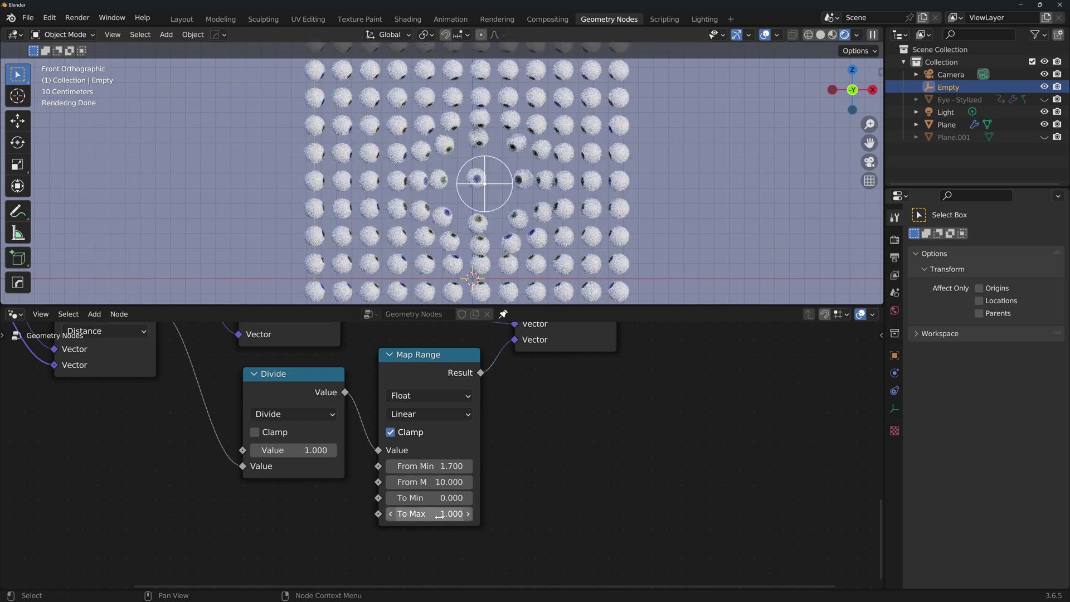
mouse_move(439, 515)
shift+mouse_down()
mouse_move(426, 516)
mouse_move(467, 515)
mouse_move(440, 516)
shift+mouse_up()
Unhide all hidden objects and inspect the displaced eyes against the backdrop plane from the side.
key(alt+h)
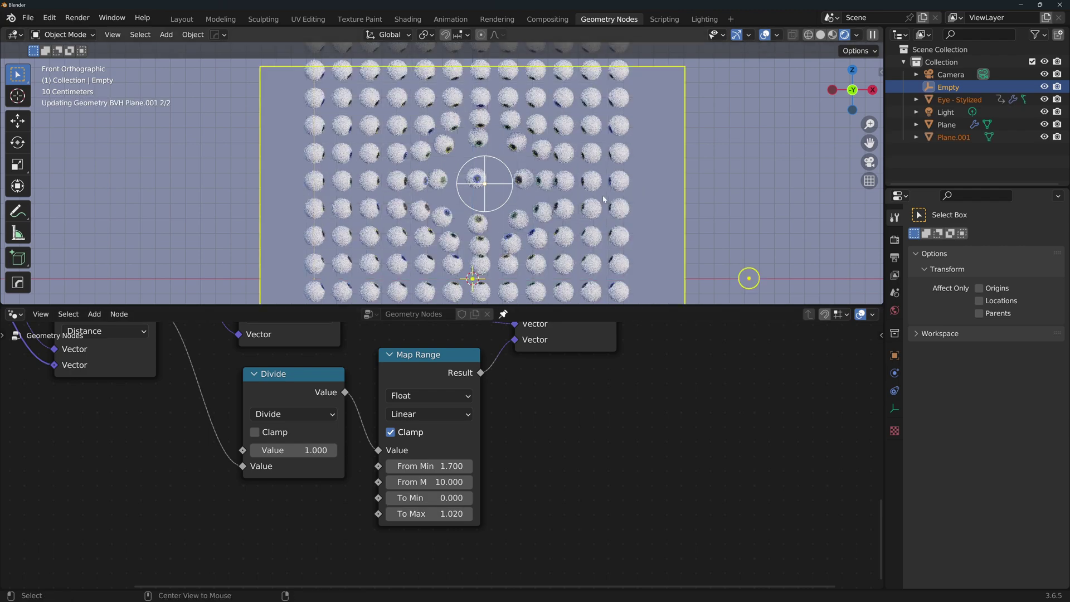
middle_drag(627, 195, 609, 130)
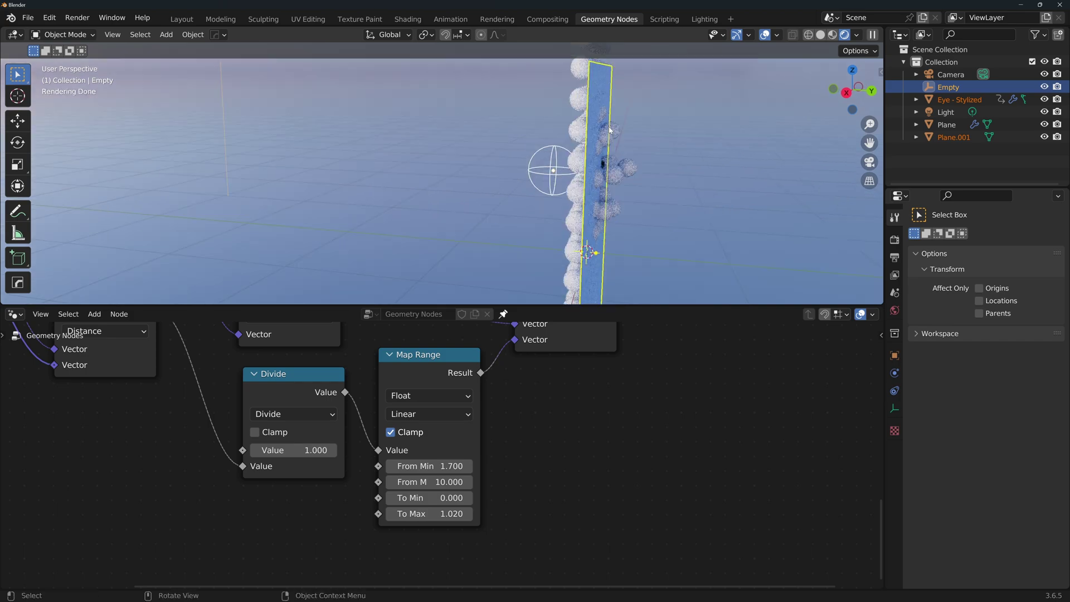
middle_drag(669, 169, 446, 193)
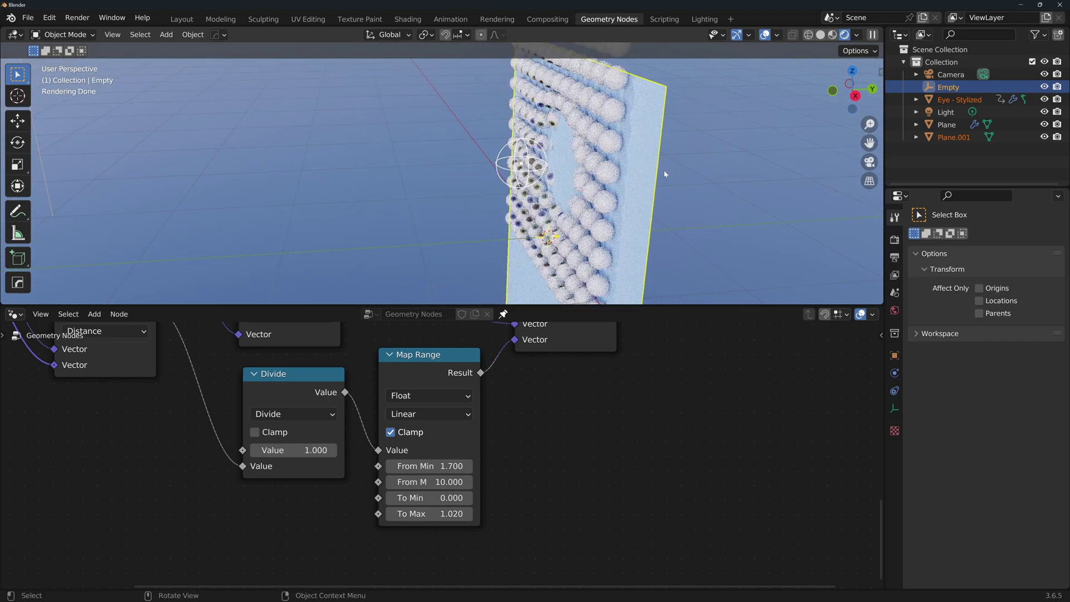
Duplicate the vector Multiply node and insert the copy between the original Multiply and Set Position.
scroll(438, 455, down, 5)
click(443, 460)
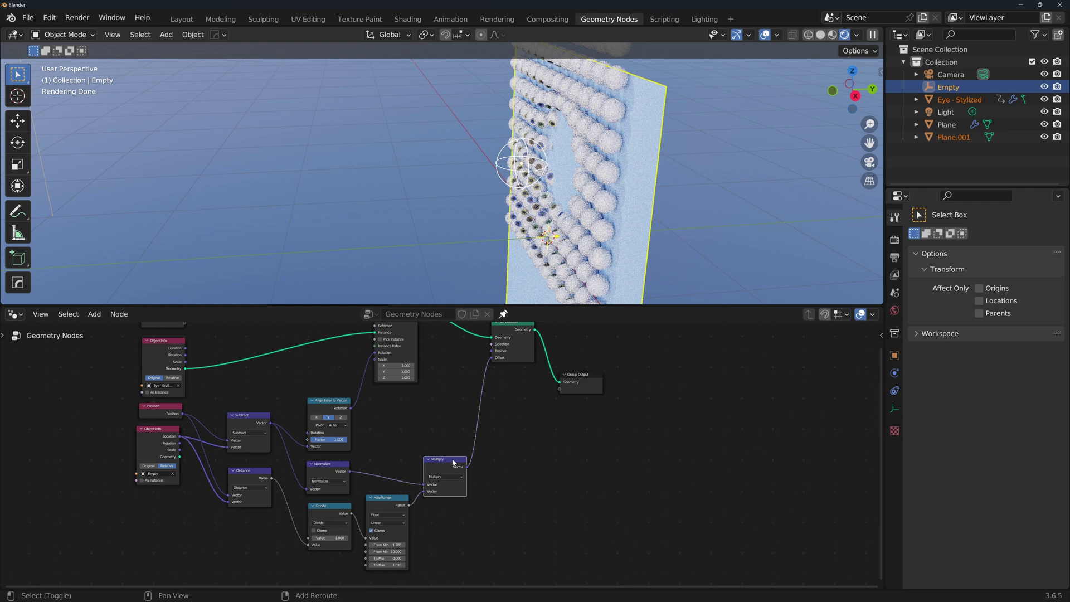
key(shift+d)
click(520, 414)
scroll(443, 455, up, 2)
Set the second Multiply node's X and Z factors to 1, leaving Y at 0.
click(555, 449)
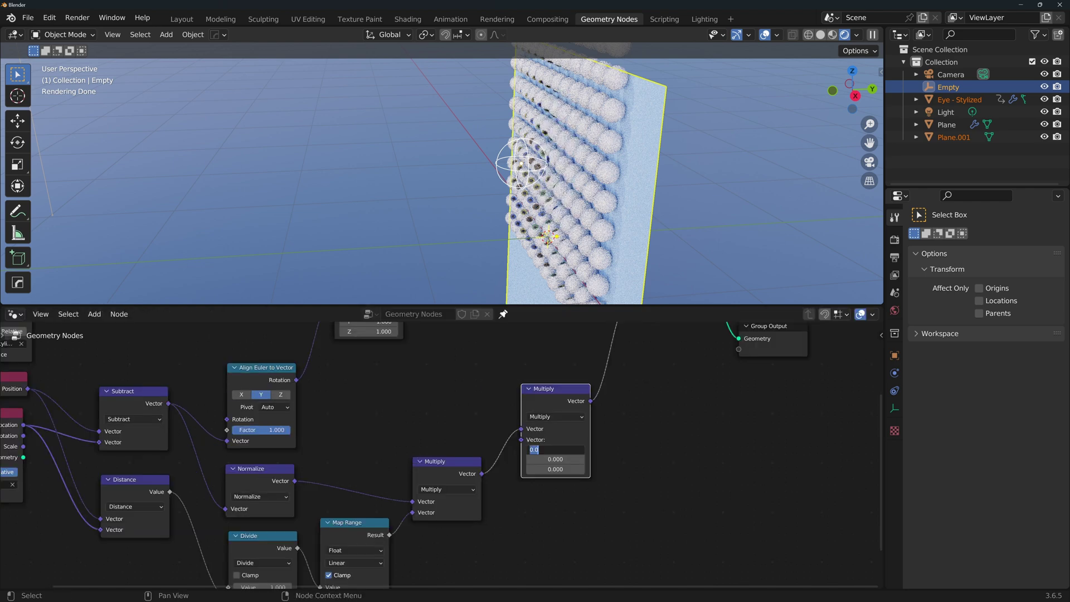
text(1)
key(Return)
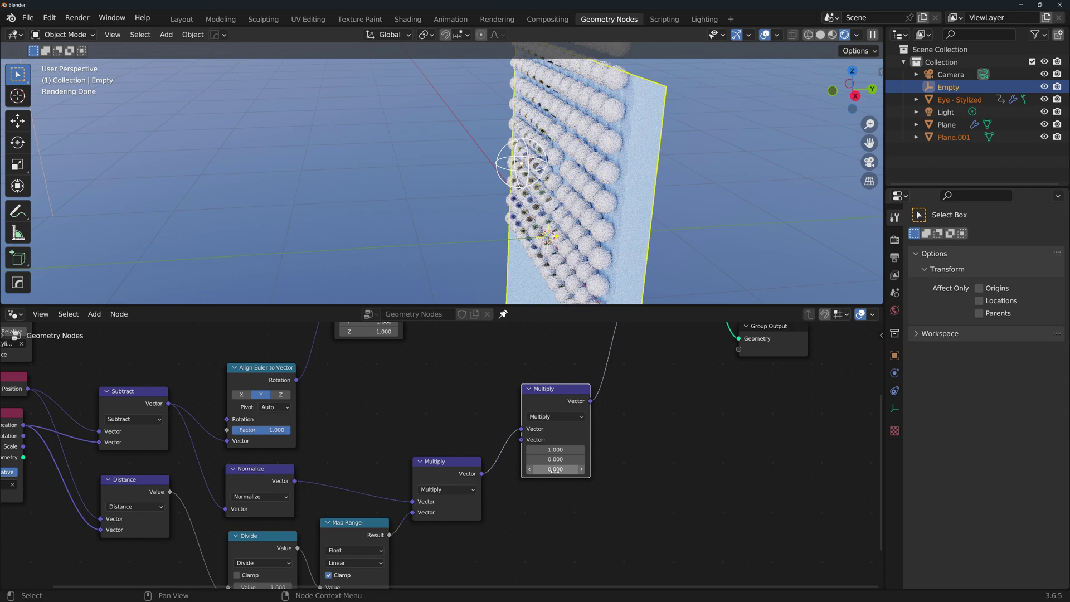
click(554, 469)
text(1)
key(Return)
Check the eyes from behind the plane and move the empty across the grid in front view to test the displacement.
scroll(555, 468, up, 2)
middle_drag(690, 186, 590, 189)
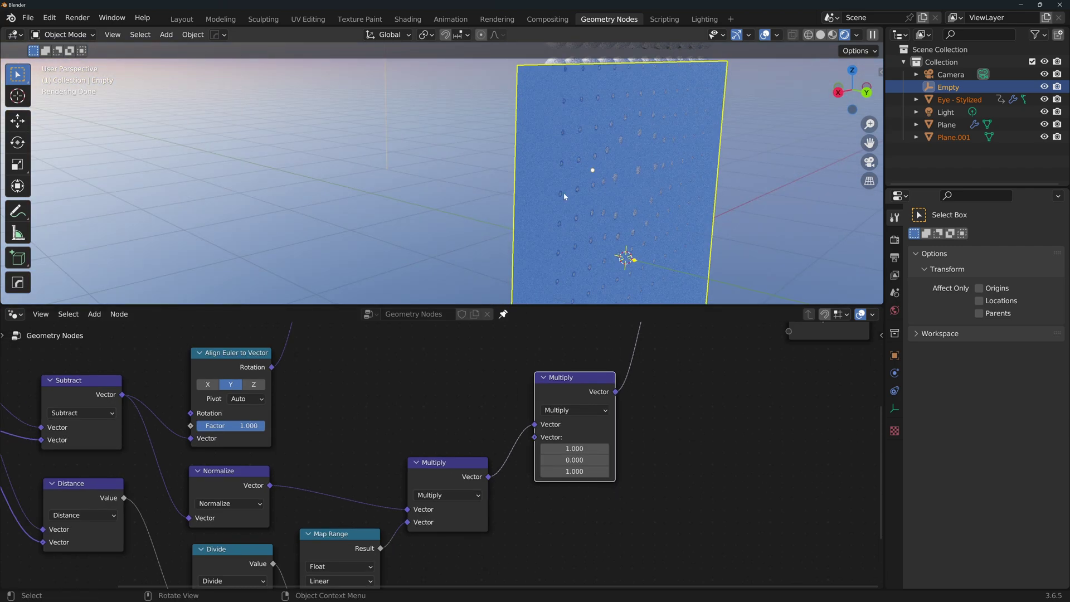
key(KP_1)
key(g)
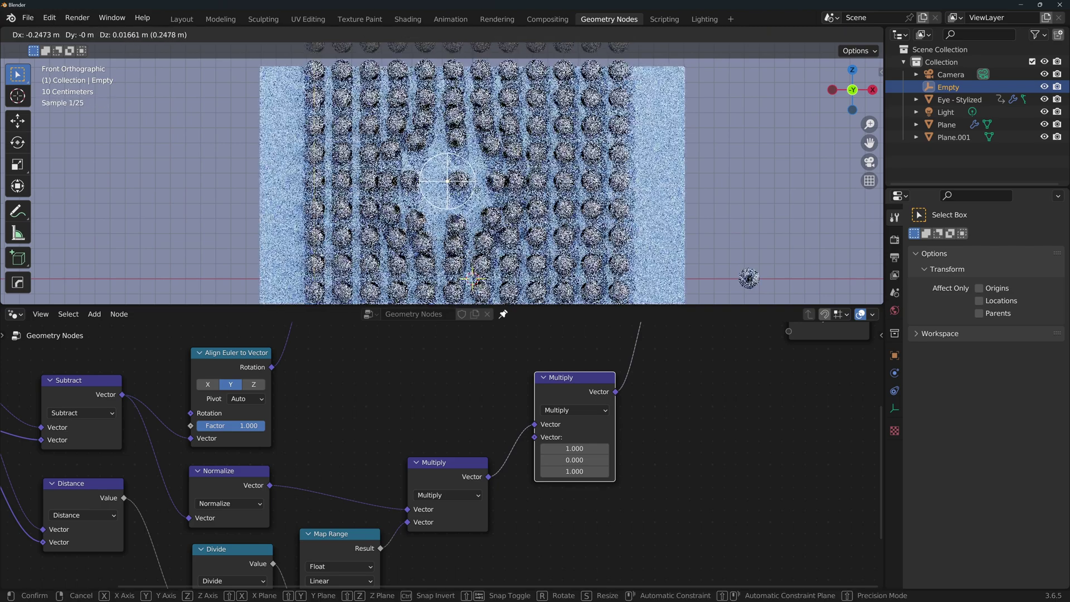
click(540, 189)
middle_drag(362, 579, 485, 401)
scroll(480, 418, up, 4)
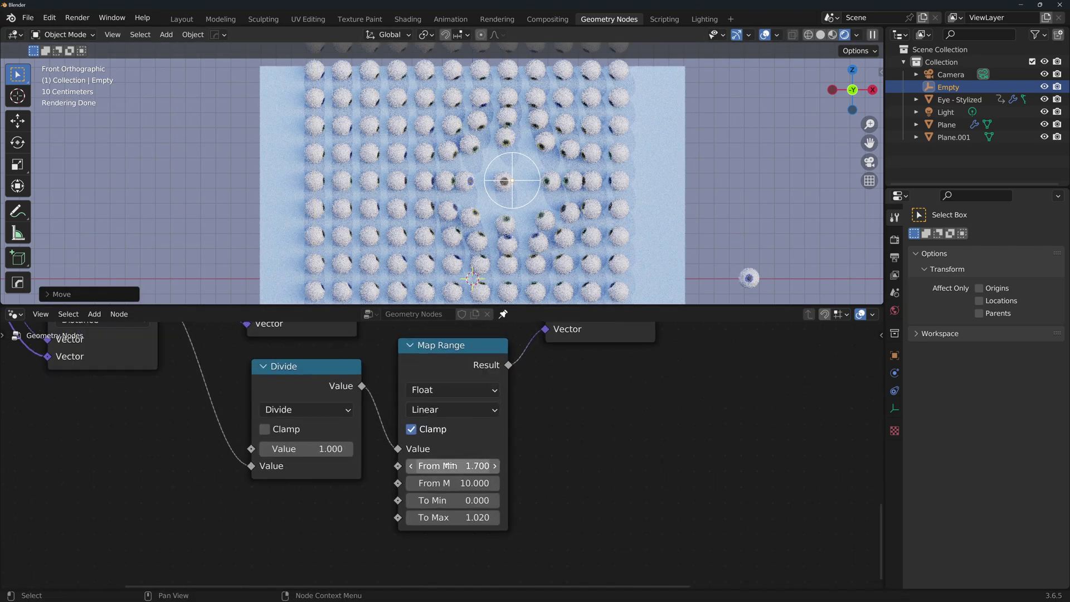
key(g)
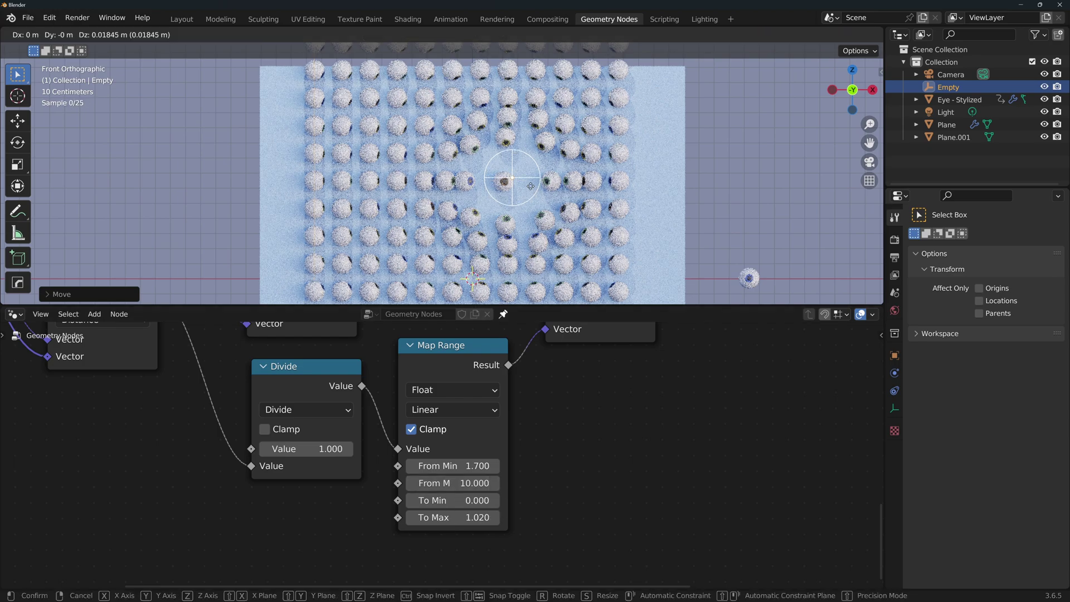
click(543, 197)
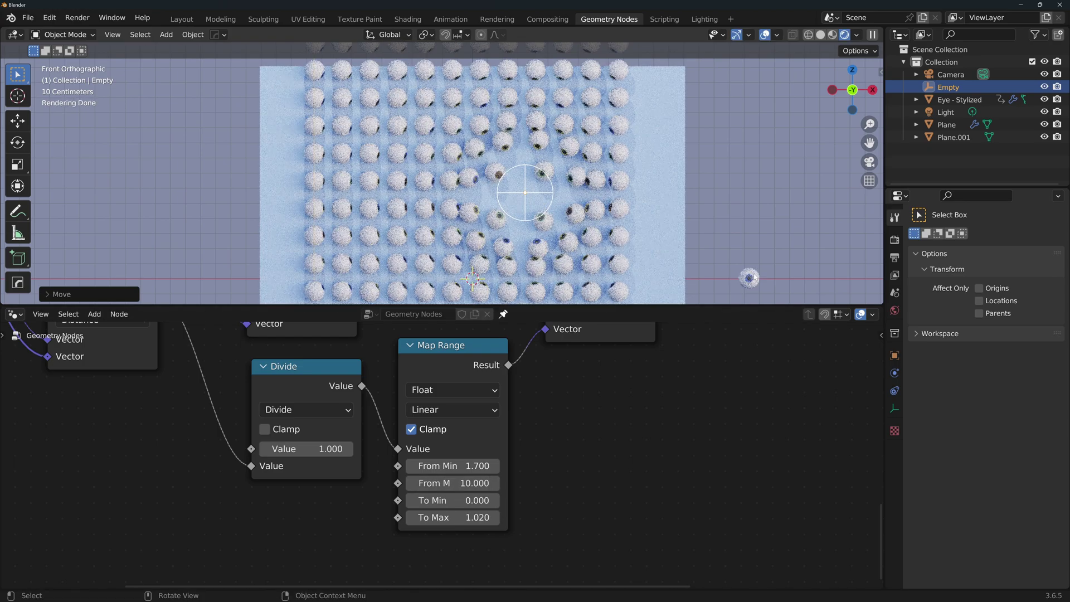
Scale the original eye's mesh by about 1.03 in Edit Mode and hide the original eye in the viewport.
click(755, 277)
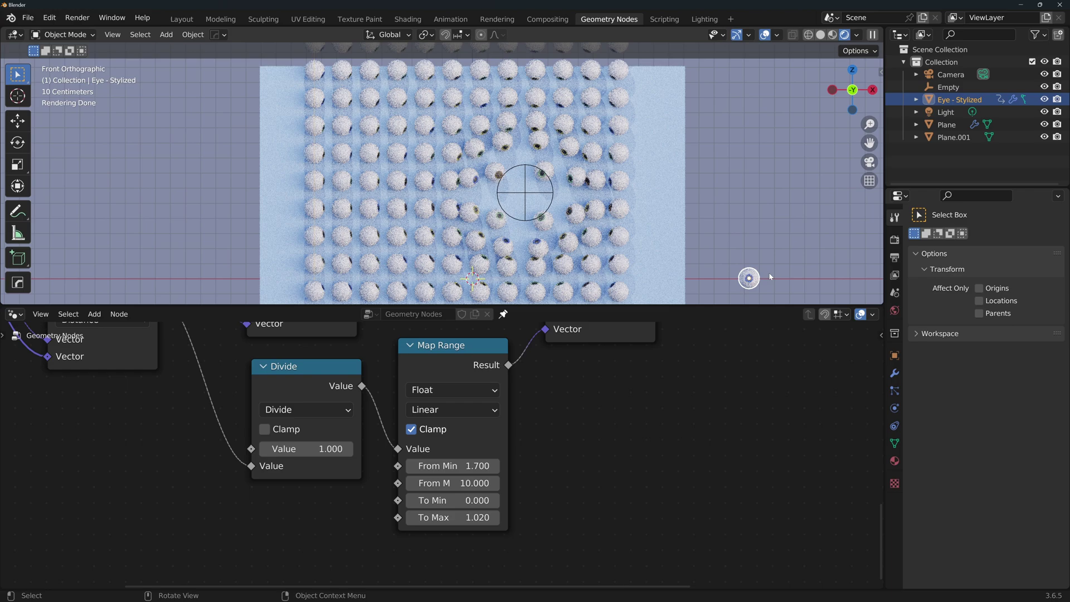
key(Tab)
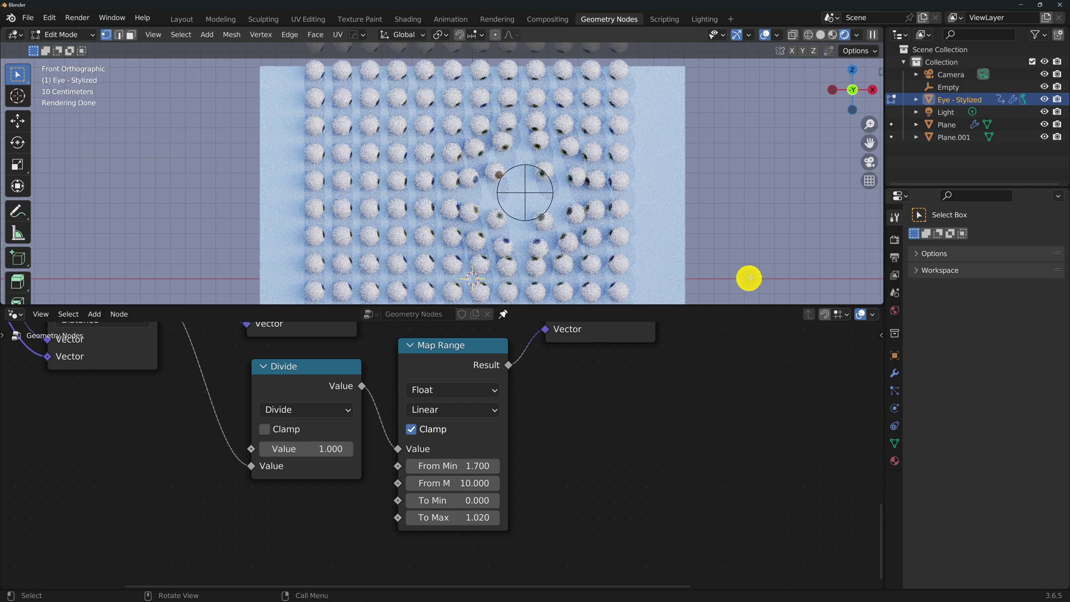
key(s)
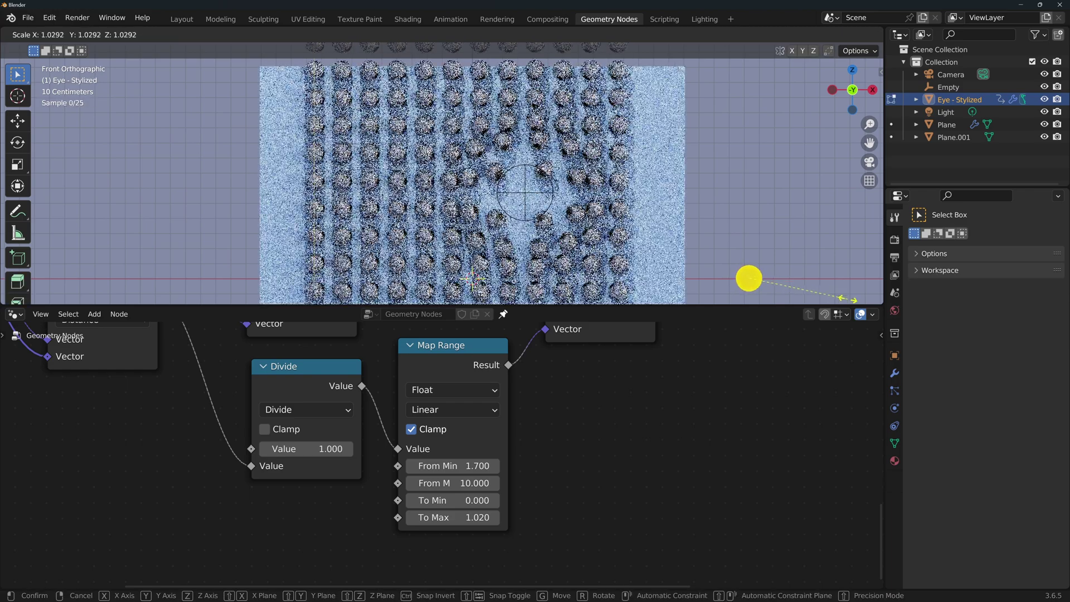
click(853, 299)
key(Tab)
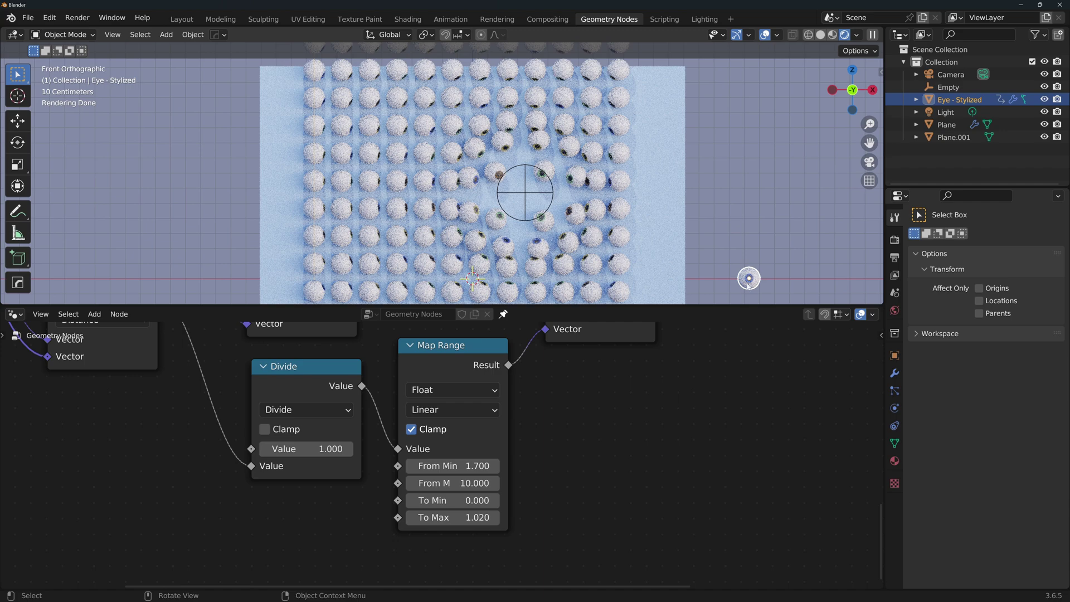
click(1043, 99)
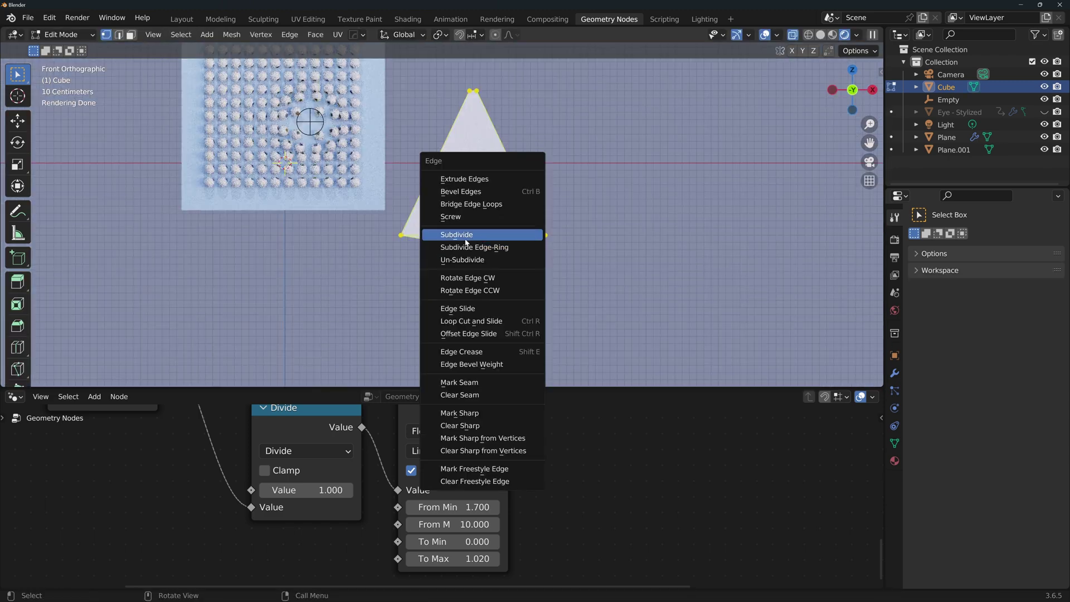
Subdivide the arrow-shaped cube mesh with one cut.
click(465, 234)
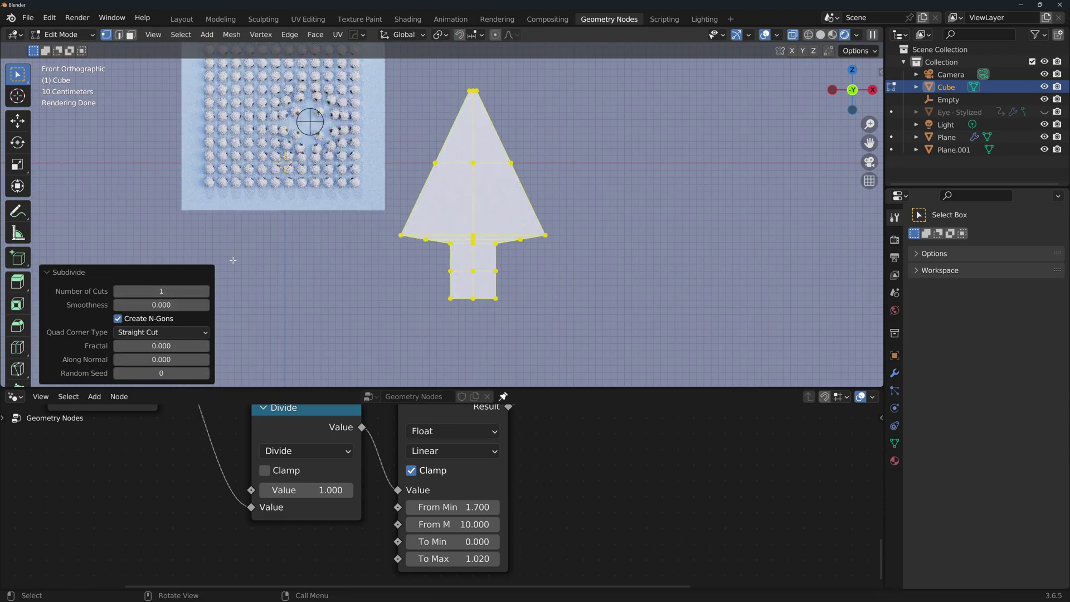
Raise the number of cuts in the arrow mesh's subdivision and add a Curve modifier to the arrow.
click(206, 291)
click(206, 291)
click(206, 291)
click(206, 291)
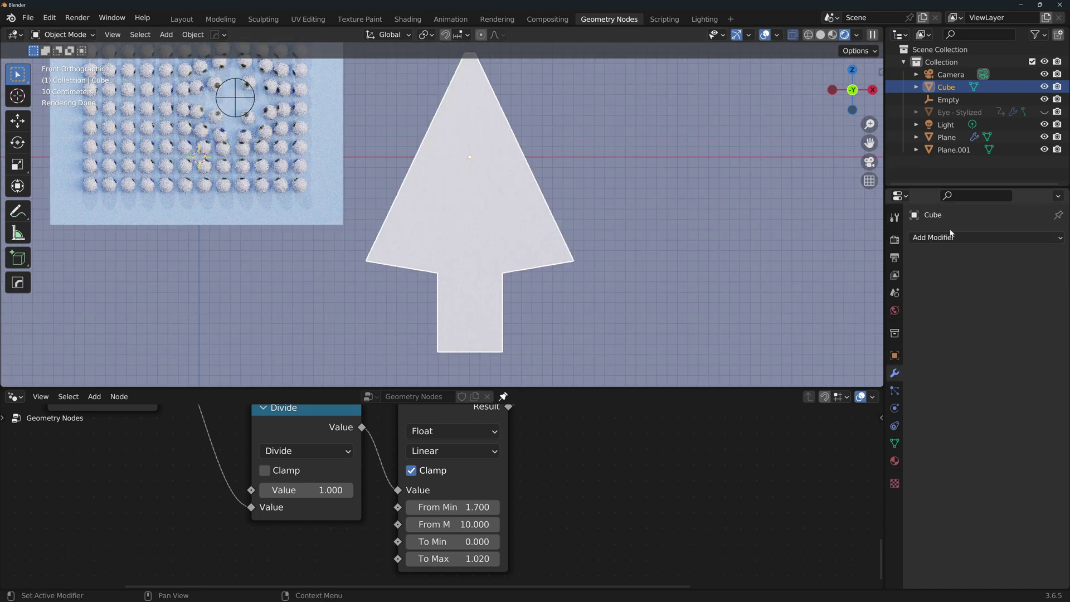
click(936, 237)
click(903, 299)
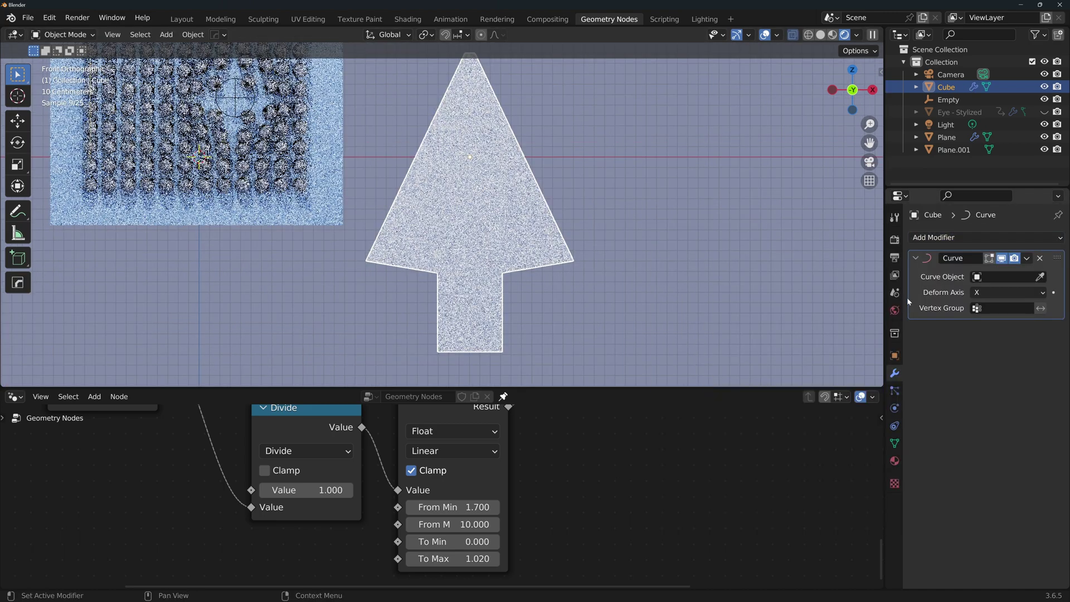
Shrink the arrow to fit inside the empty on the eye grid and apply its object transform.
scroll(493, 229, down, 2)
key(s)
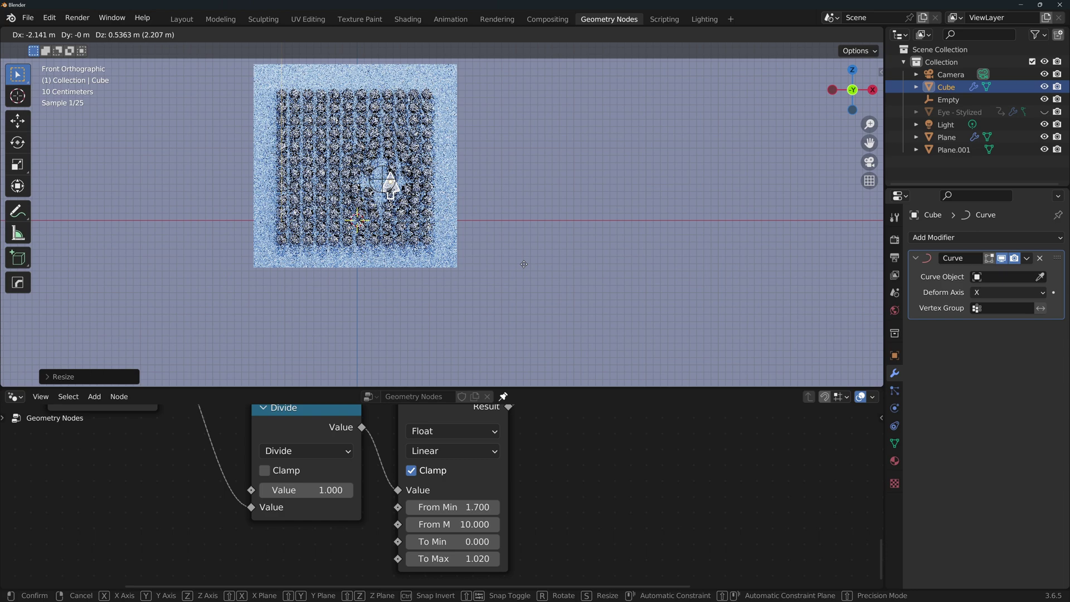
click(516, 262)
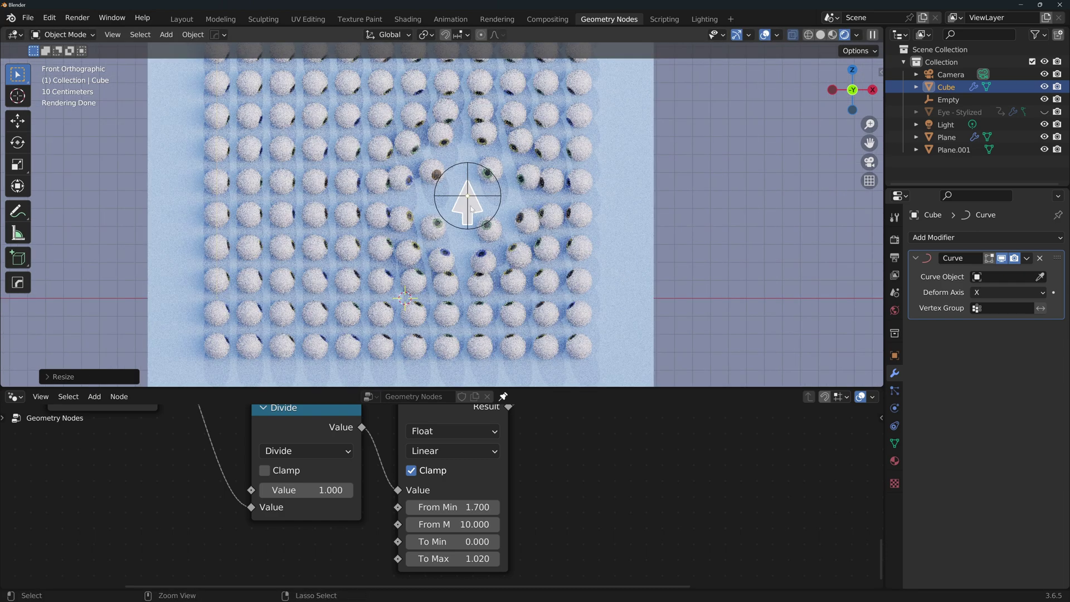
key(ctrl+a)
click(439, 182)
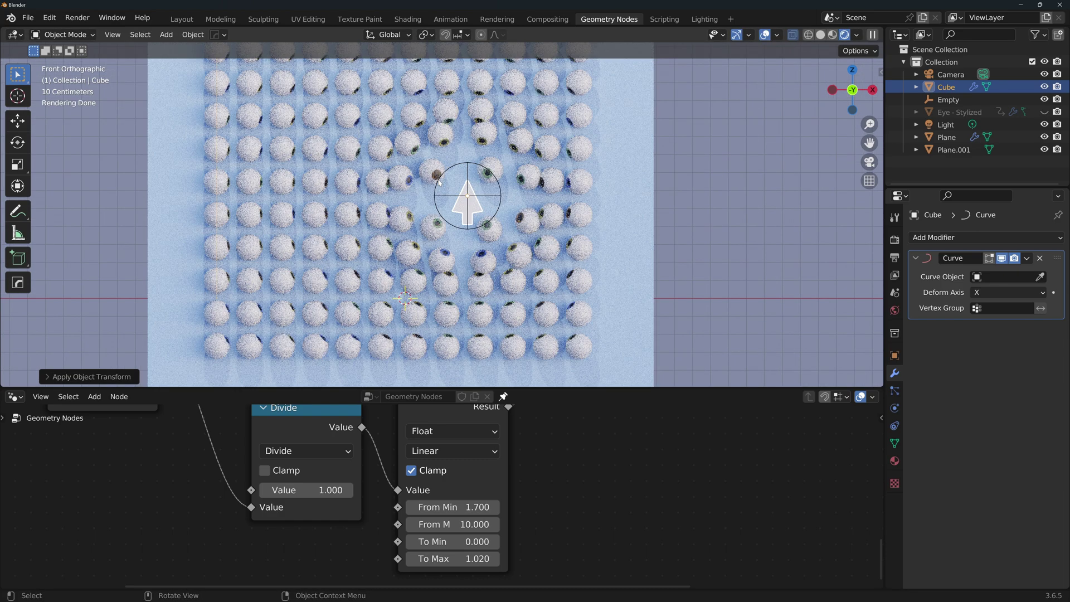
Add a Bezier curve and rotate it 90 degrees about the X axis.
key(shift+a)
mouse_move(424, 215)
click(469, 215)
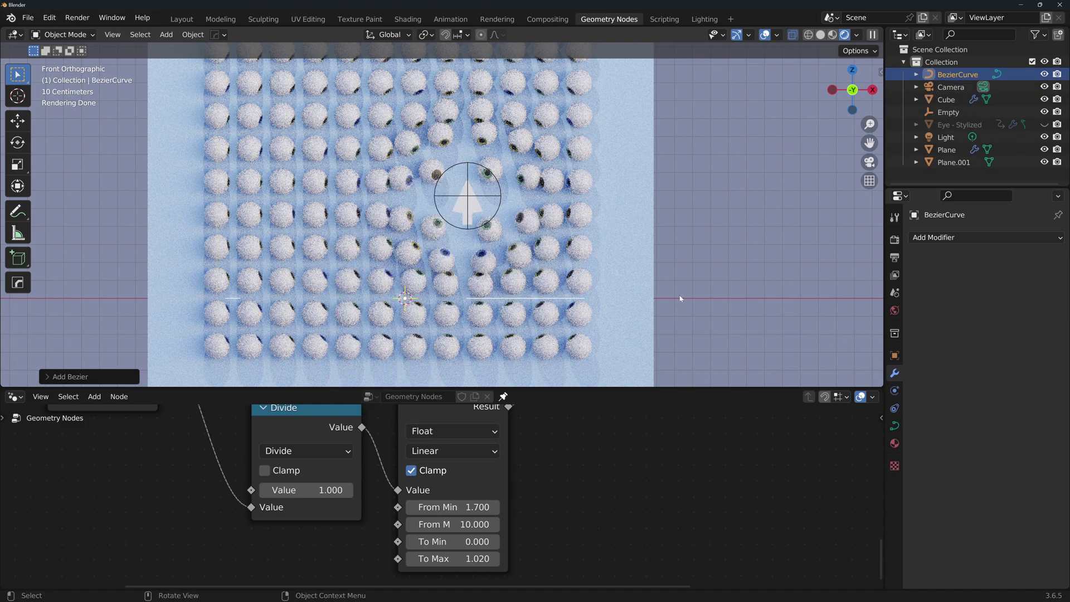
key(r)
key(x)
key(9)
key(0)
key(Return)
Move the Bezier curve along the Y axis to sit in front of the eye grid.
middle_drag(728, 275, 665, 284)
key(g)
key(y)
click(597, 294)
key(KP_1)
Make the Bezier curve cyclic and reposition its handles to shape a sideways figure-eight loop.
key(Tab)
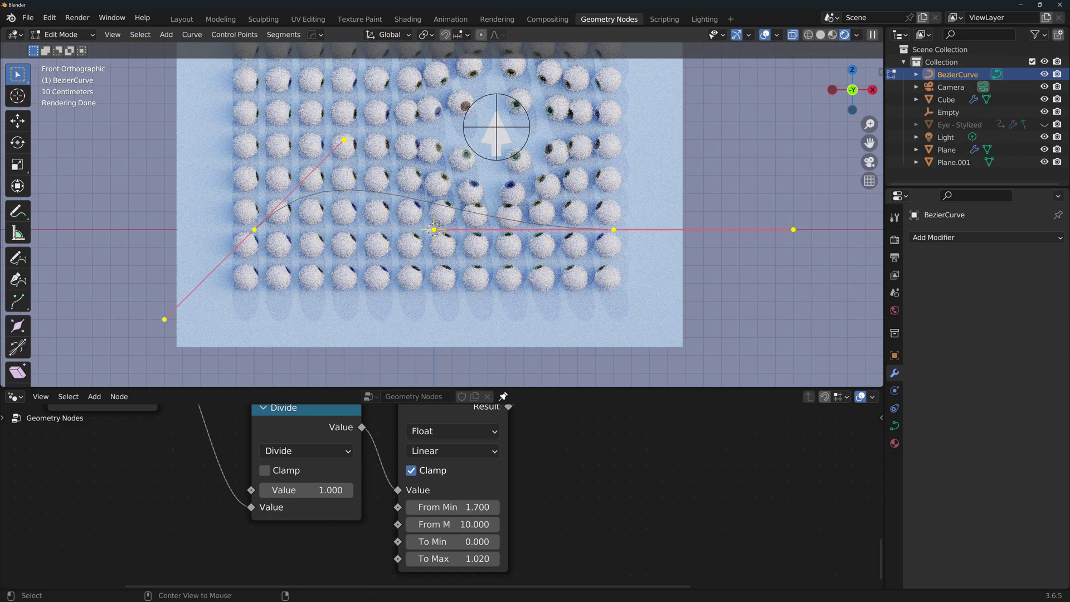
key(alt+c)
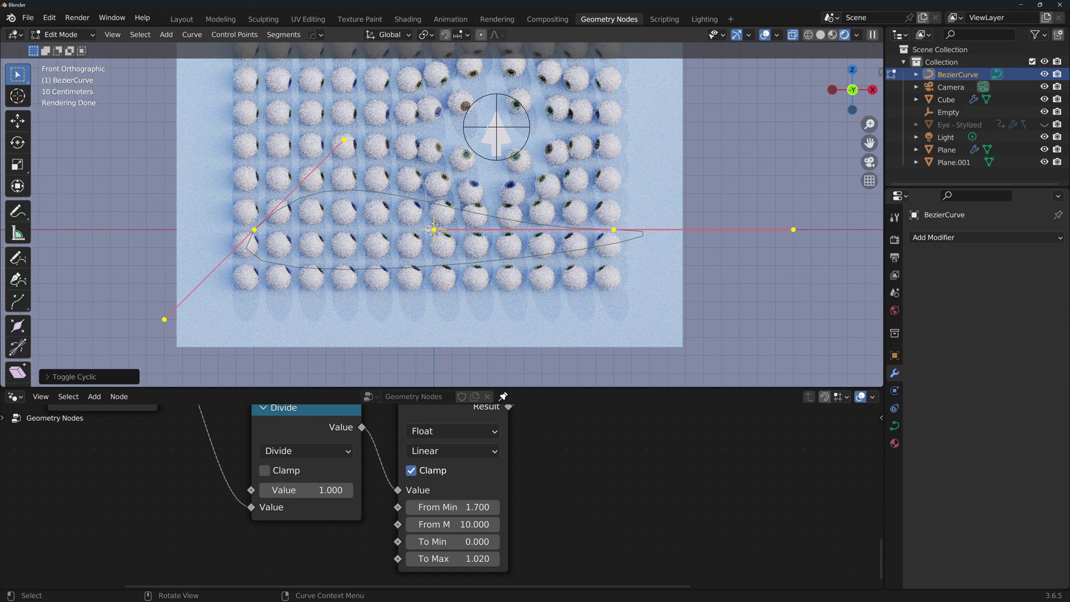
click(434, 229)
key(g)
click(614, 49)
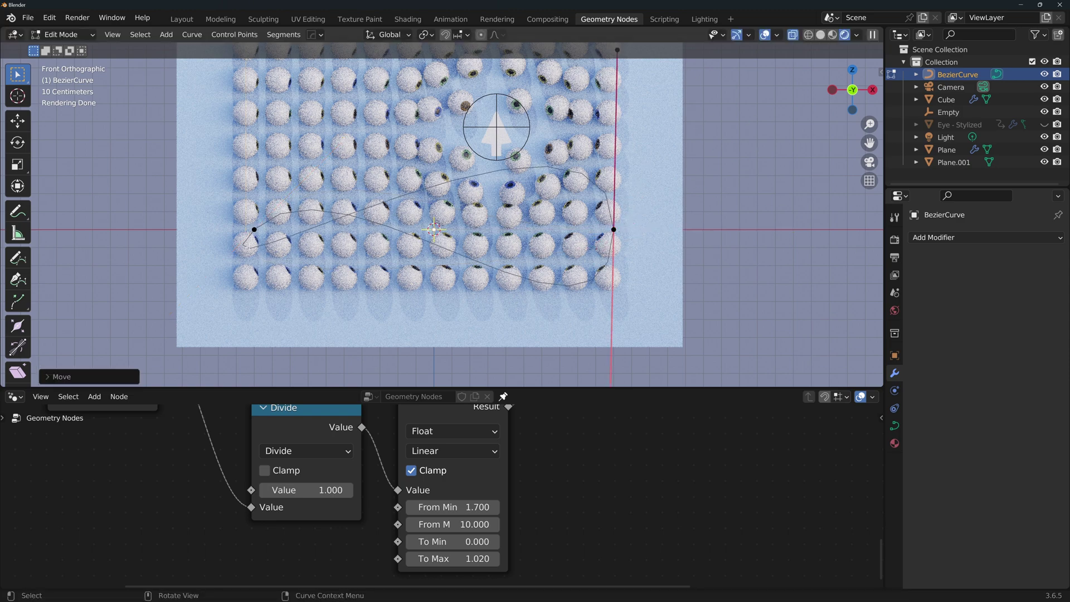
click(254, 229)
click(344, 139)
key(g)
click(251, 374)
Move the figure-eight curve up so it spans the middle of the eye grid around the arrow.
scroll(251, 373, down, 1)
key(Tab)
key(g)
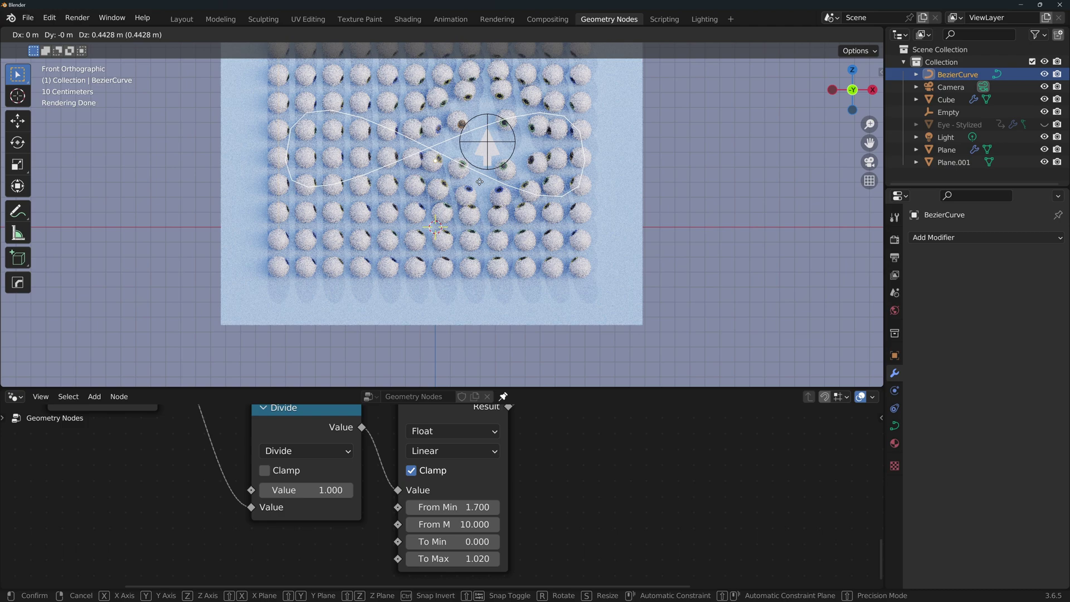
click(520, 155)
shift+middle_drag(519, 156, 504, 229)
key(g)
click(500, 225)
key(g)
click(498, 232)
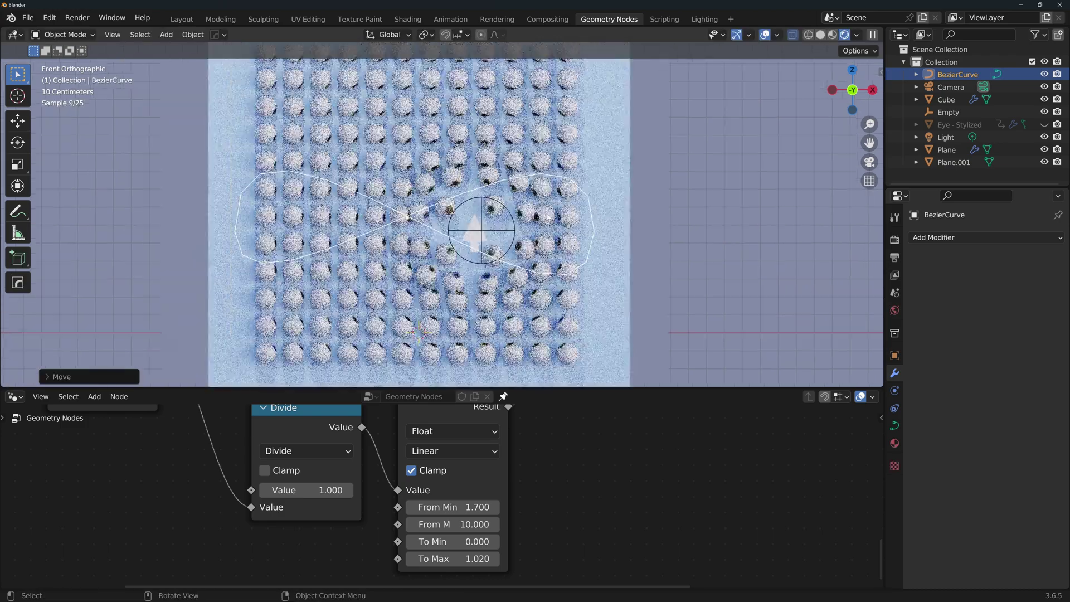
Apply rotation and scale to the arrow and to the Bezier curve.
click(473, 223)
scroll(450, 185, up, 2)
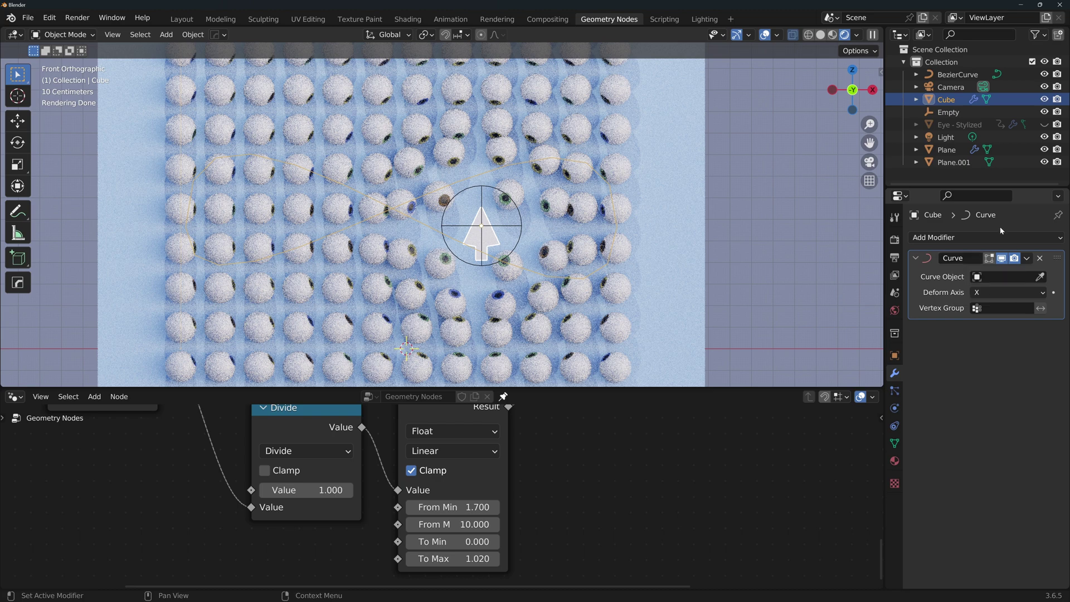
key(ctrl+a)
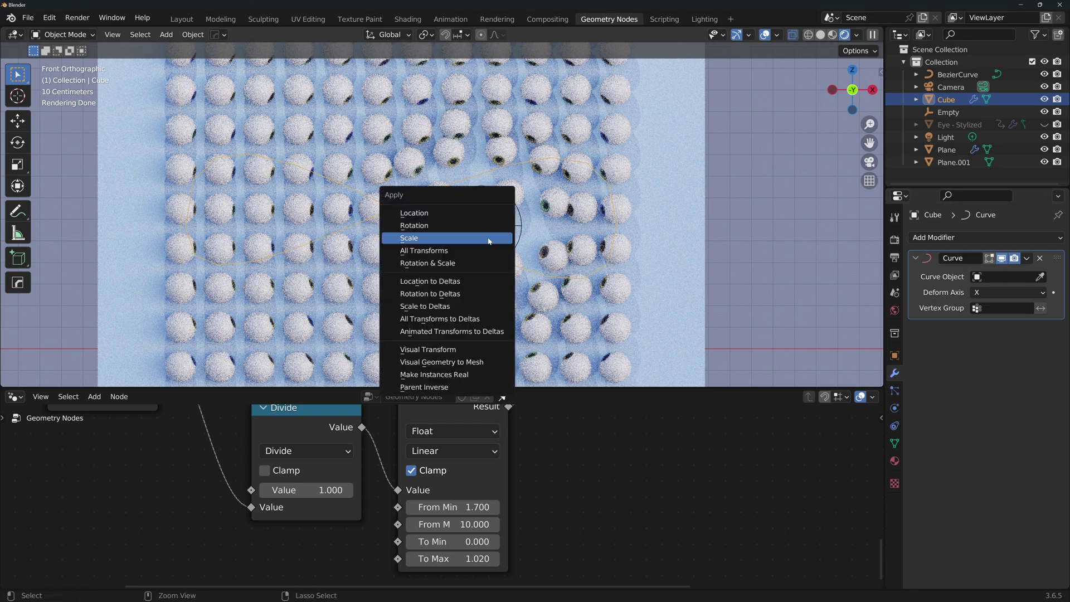
click(460, 265)
click(538, 277)
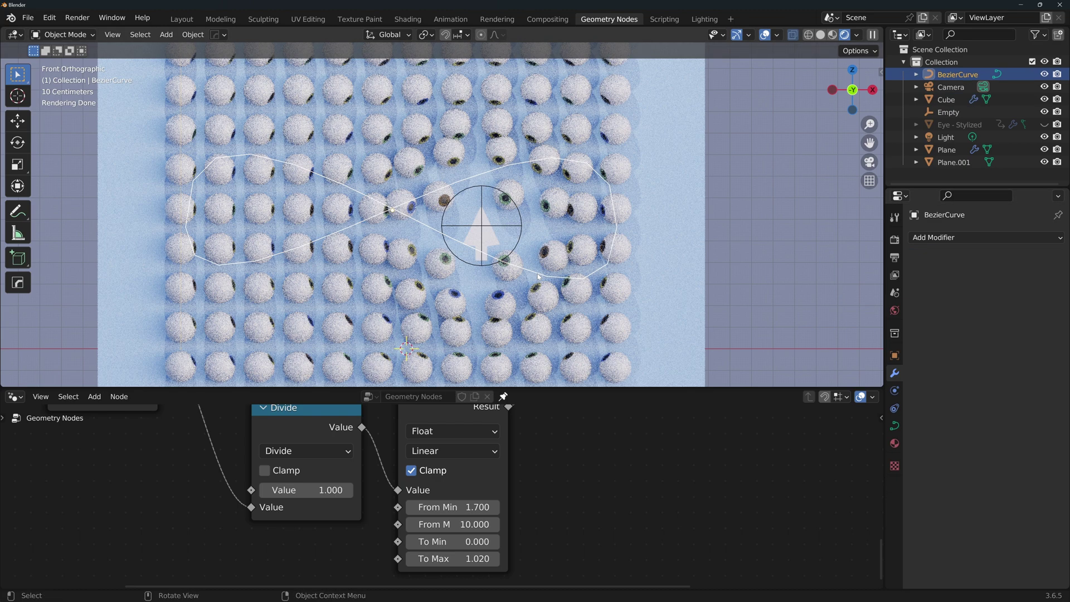
key(ctrl+a)
click(539, 276)
Set the arrow's origin to its geometry and move the arrow onto the far +X end of the curve.
click(491, 243)
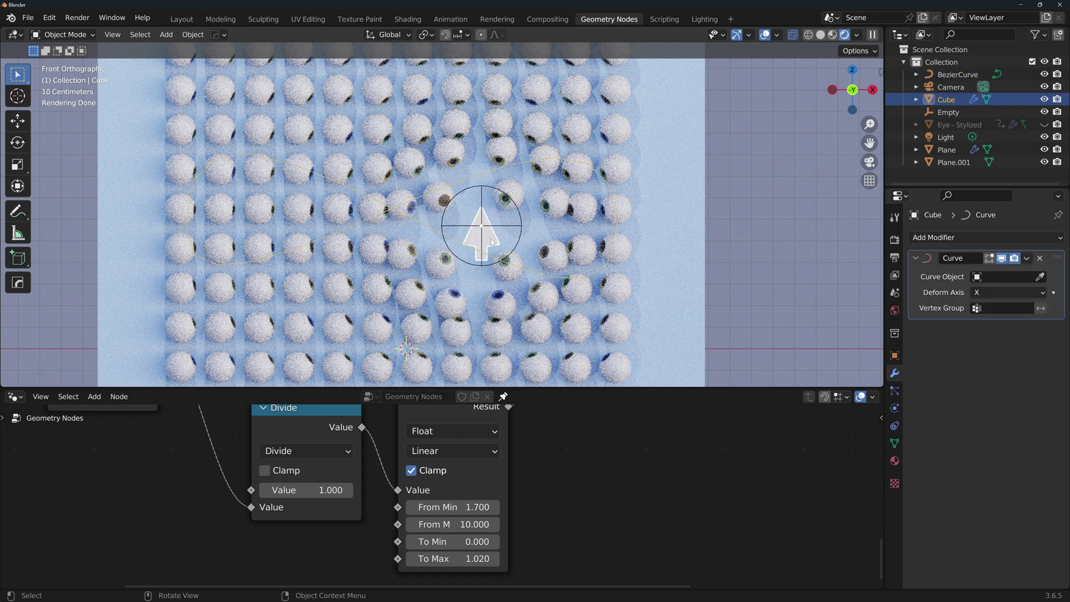
right_click(492, 239)
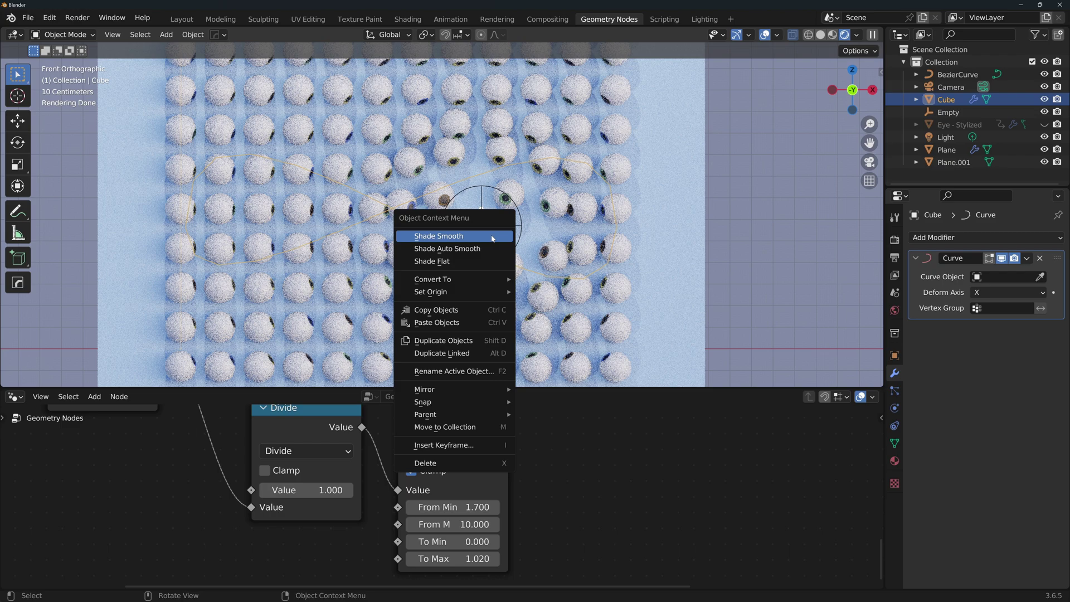
mouse_move(496, 291)
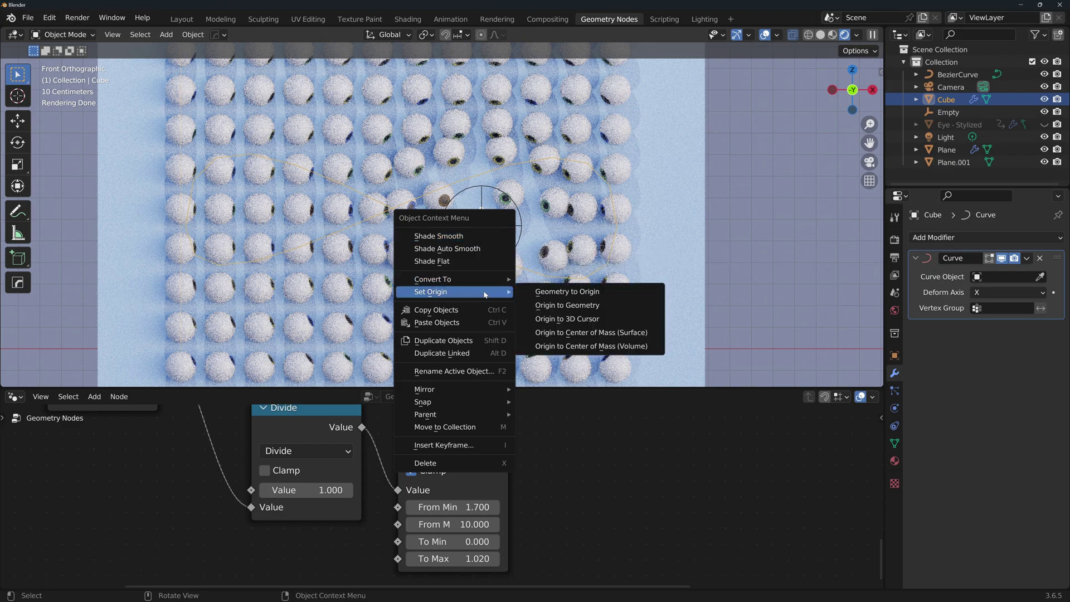
click(544, 306)
key(g)
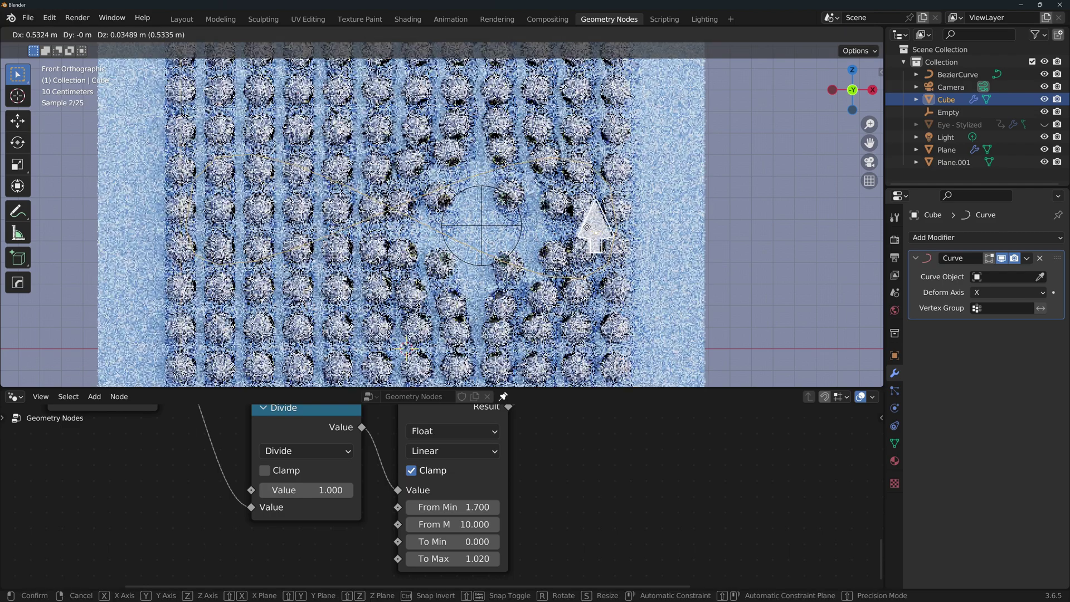
click(607, 226)
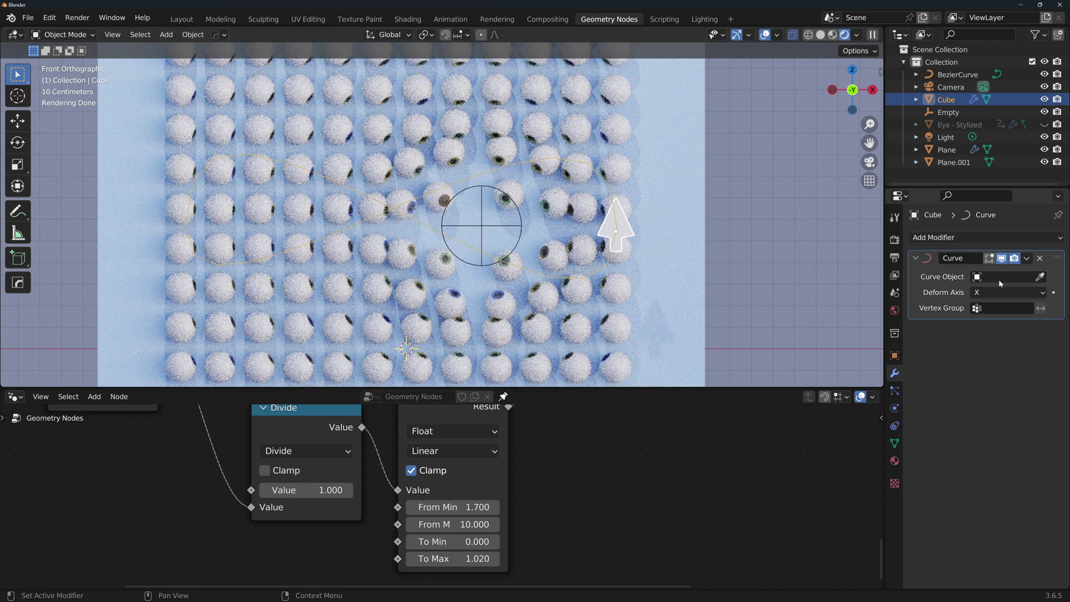
Assign BezierCurve as the arrow's Curve modifier object and switch the viewport to Solid shading.
click(975, 275)
click(951, 294)
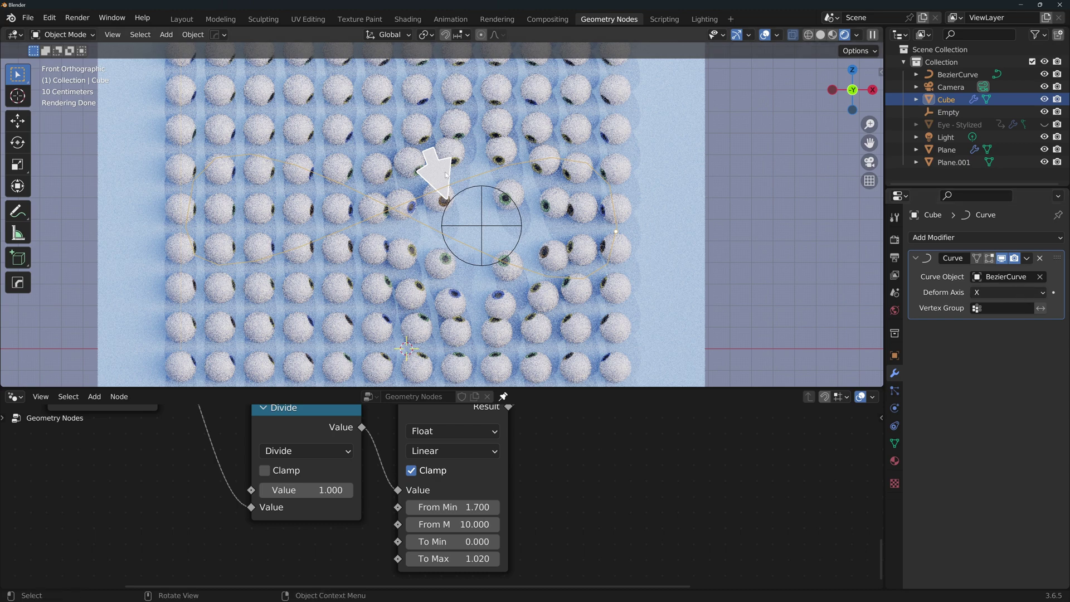
key(z)
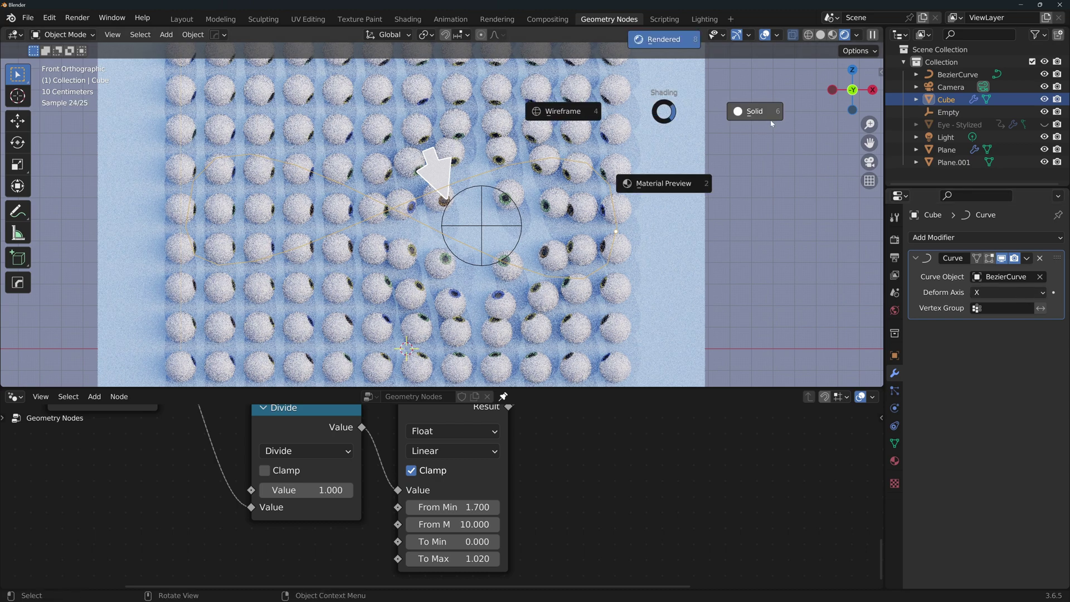
click(770, 120)
Test how the arrow follows the curve by moving it along X, Z and Y, cancelling each move.
key(g)
key(x)
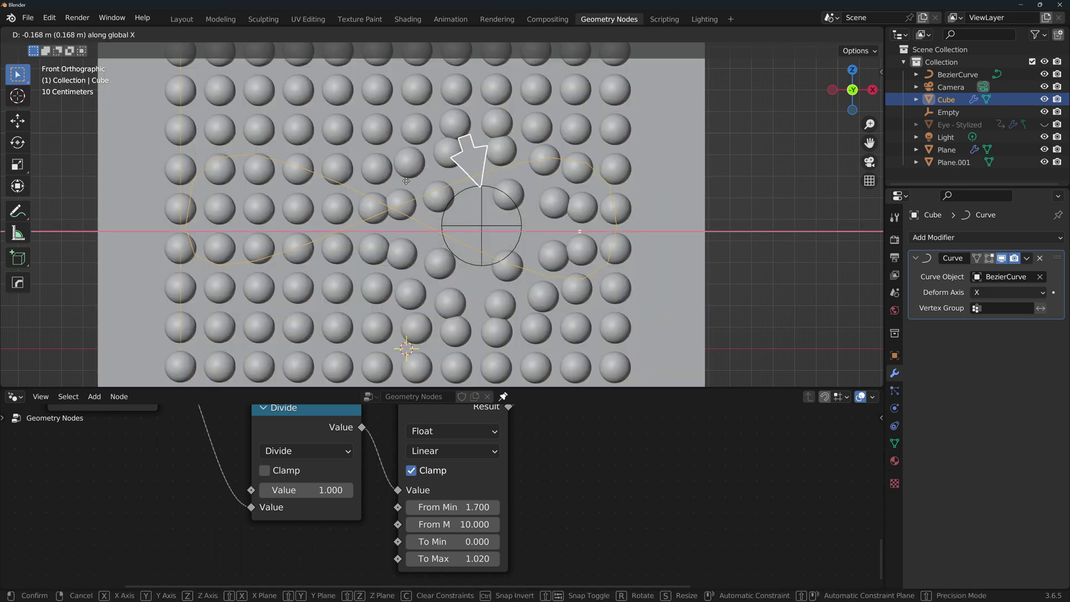
right_click(142, 190)
scroll(496, 162, down, 2)
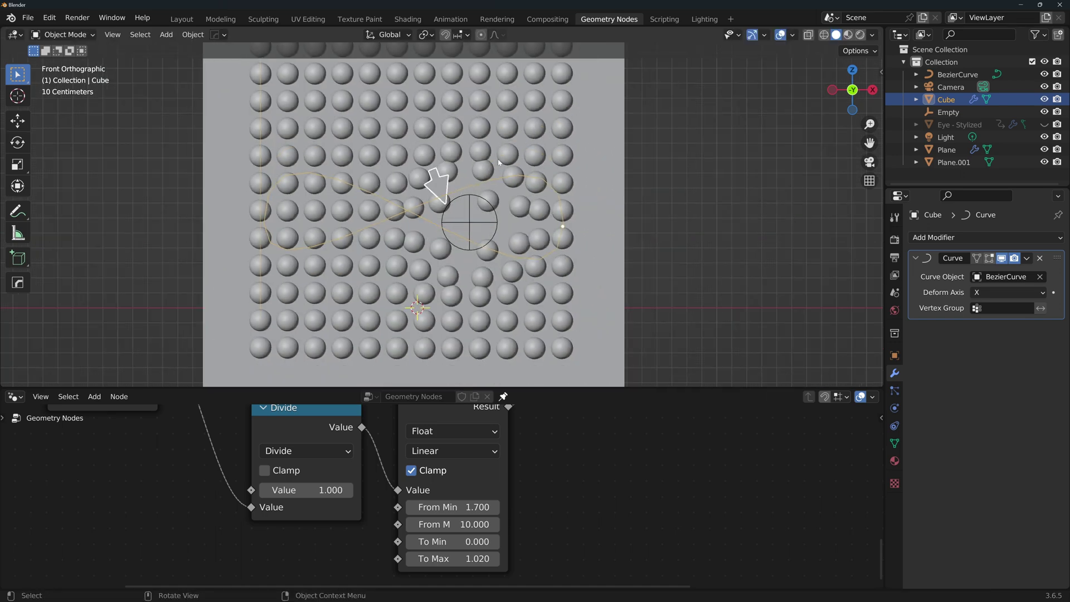
key(g)
key(z)
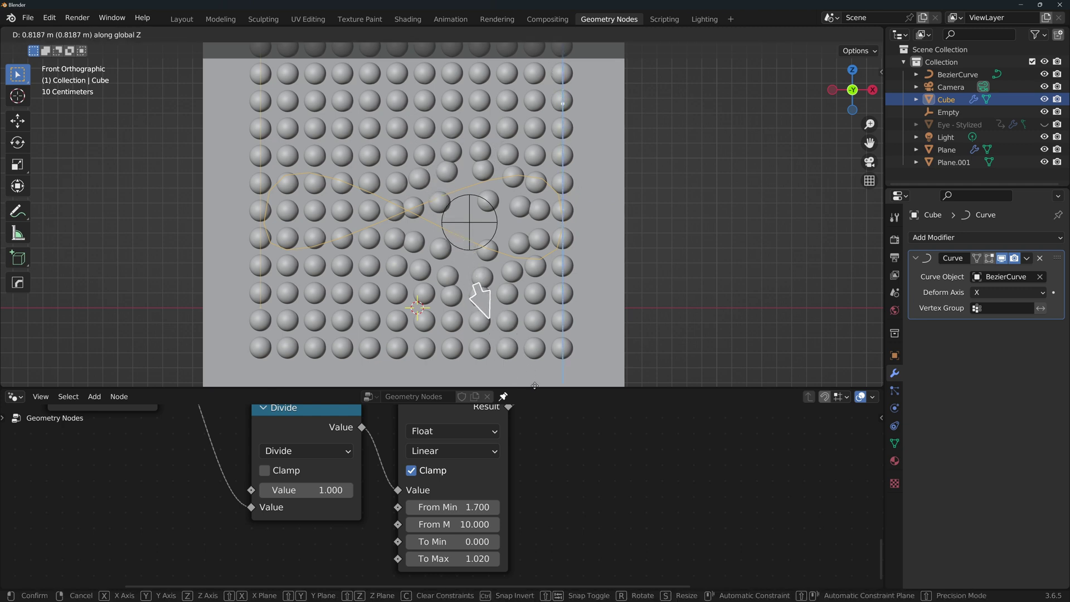
right_click(589, 200)
middle_drag(589, 200, 471, 193)
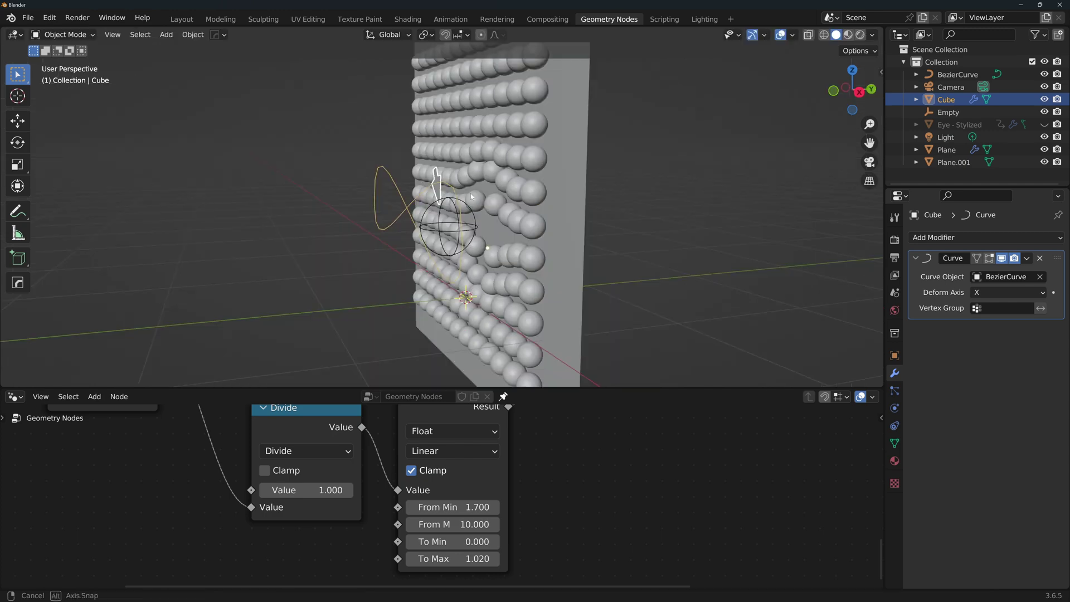
key(g)
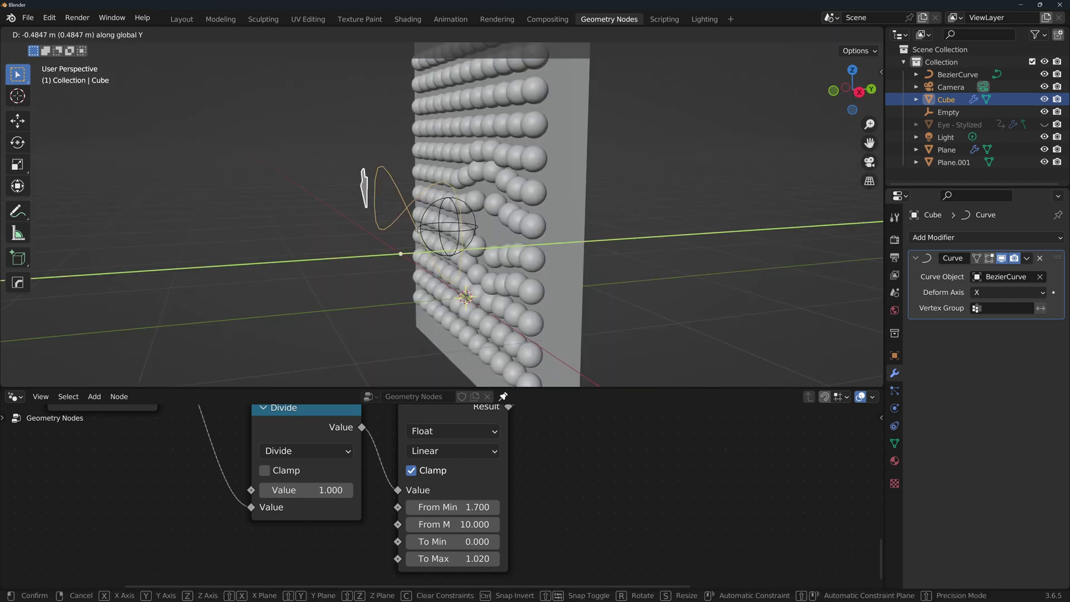
right_click(401, 217)
Set the Curve modifier's deform axis to Z and check the arrow from the side.
middle_drag(401, 214, 526, 205)
click(990, 293)
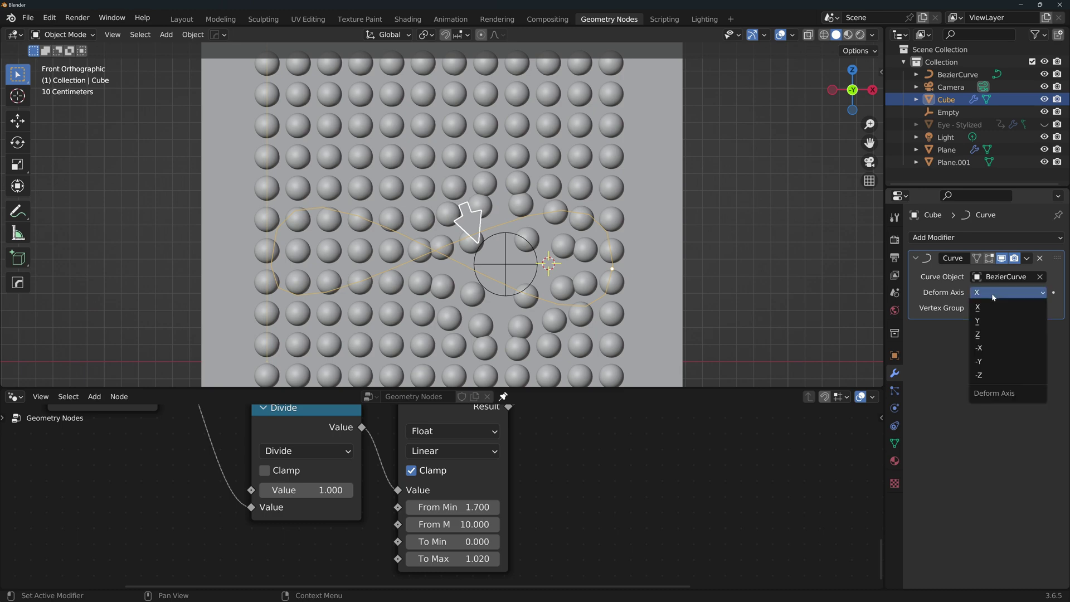
click(983, 334)
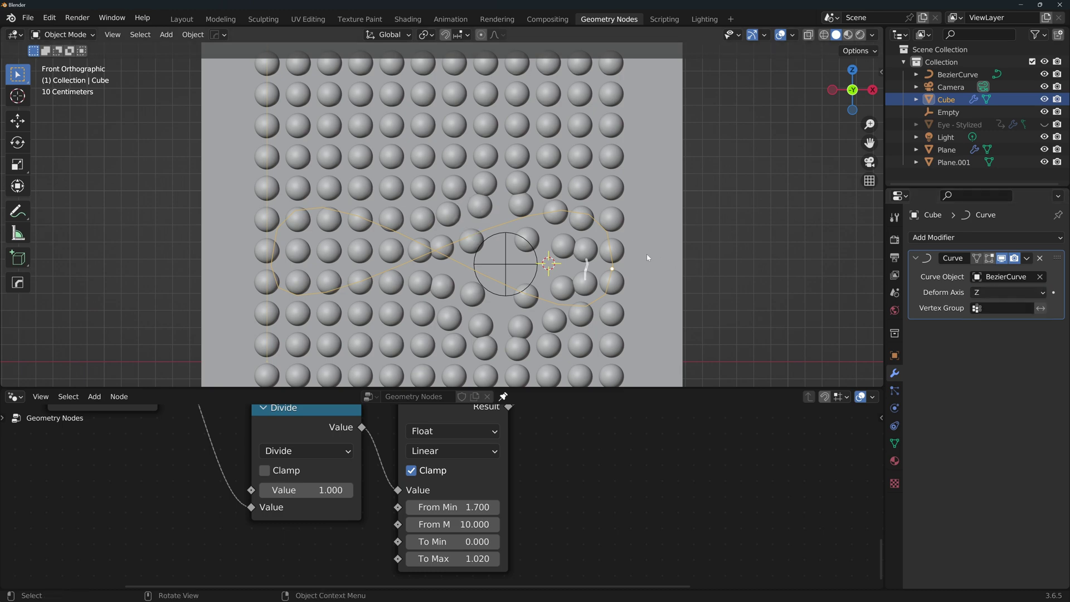
middle_drag(583, 296, 613, 276)
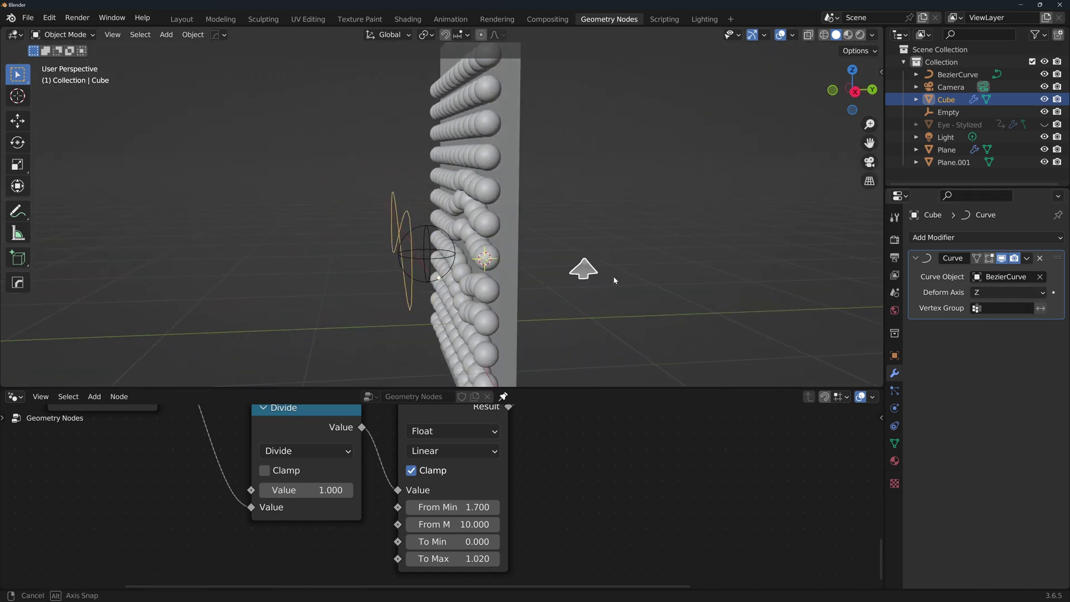
key(KP_1)
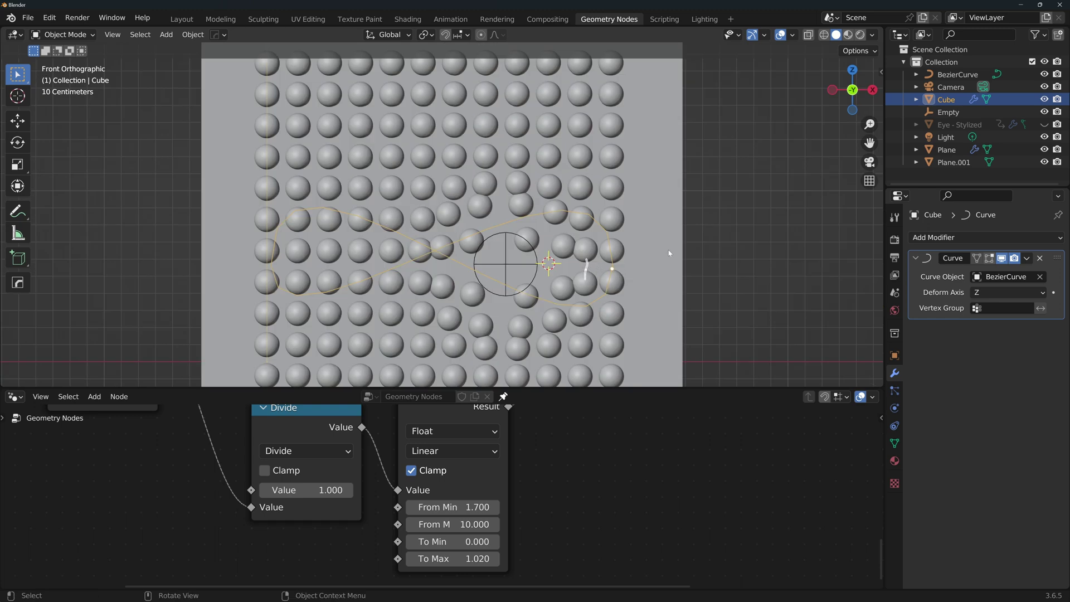
Rotate the arrow 90 degrees about the Z axis and inspect its orientation relative to the curve.
text(r)
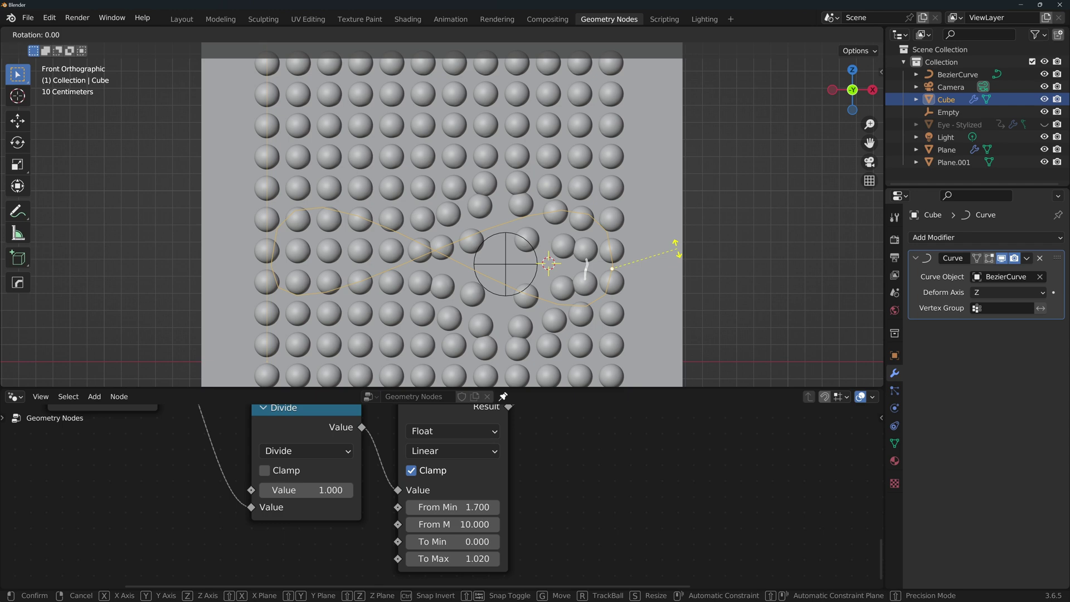
text(z90)
key(Return)
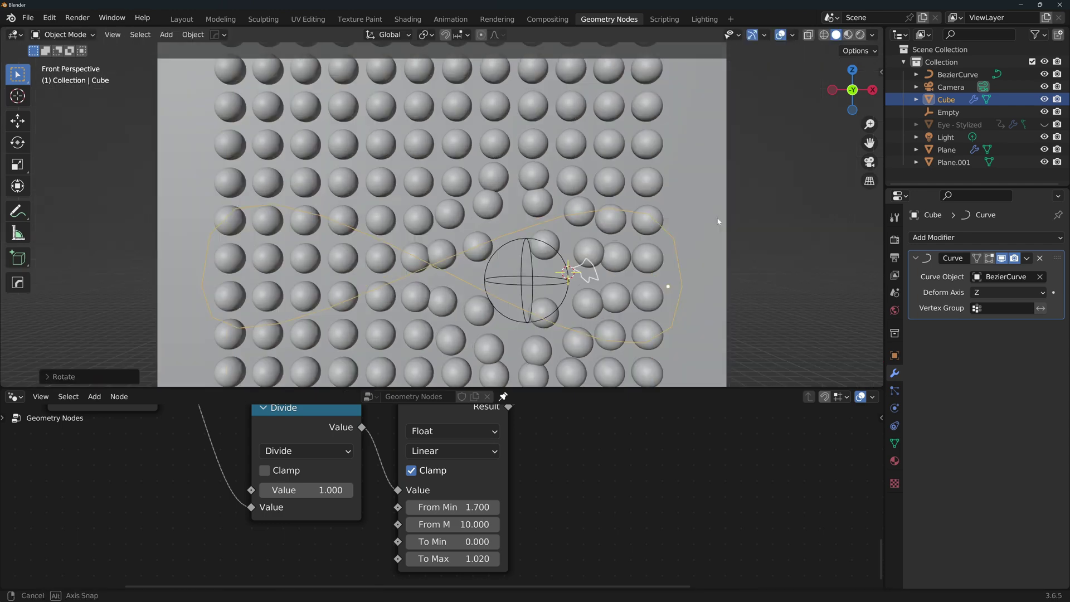
middle_drag(557, 245, 553, 223)
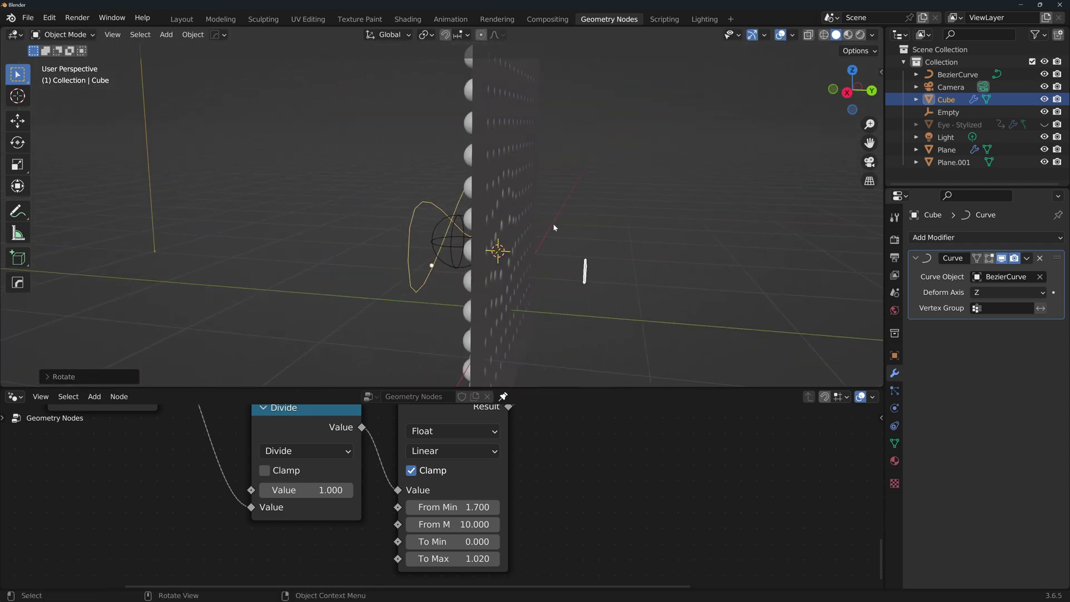
key(KP_1)
middle_drag(593, 281, 516, 268)
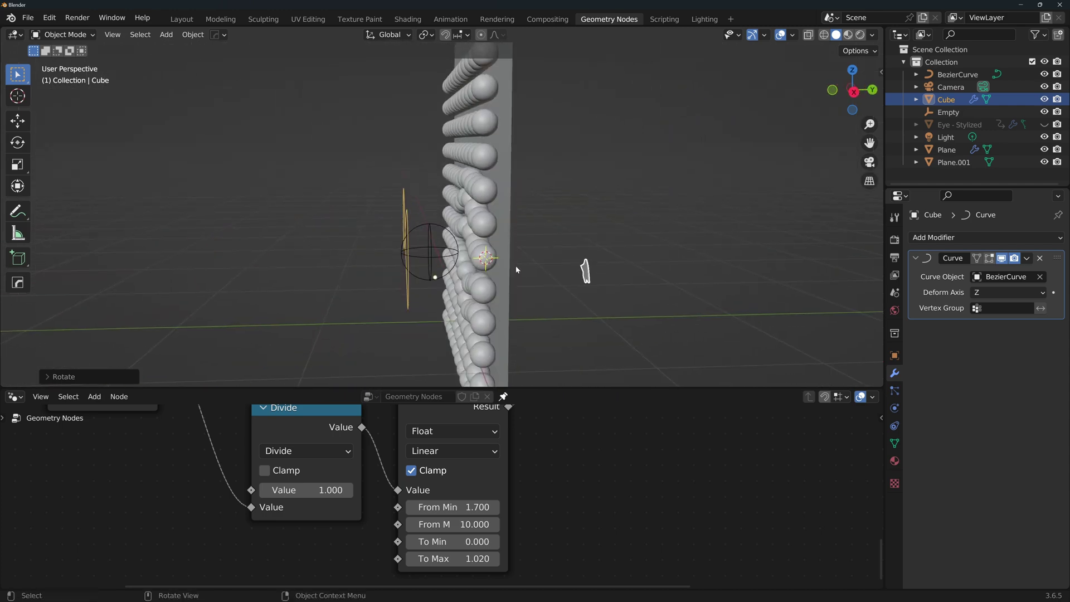
key(g)
key(y)
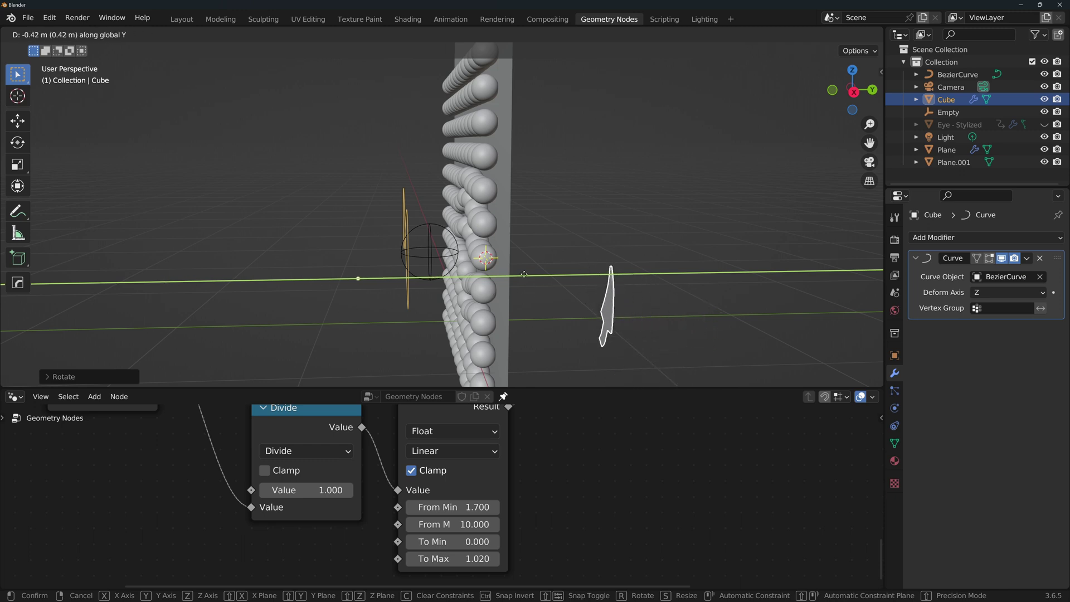
right_click(759, 250)
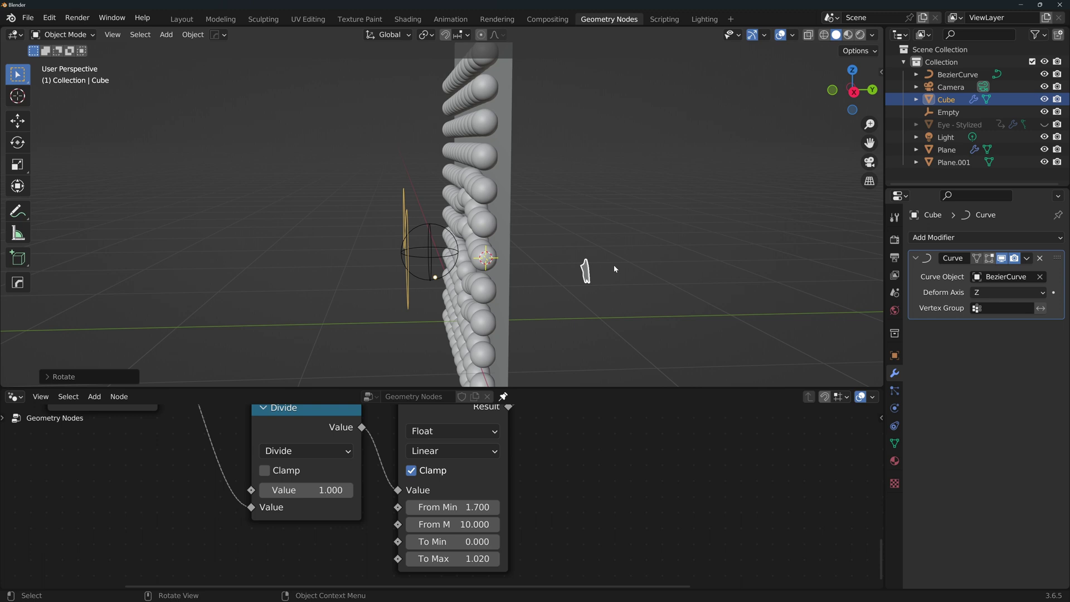
Move the arrow along X until it lies in the plane of the figure-eight curve.
key(g)
key(x)
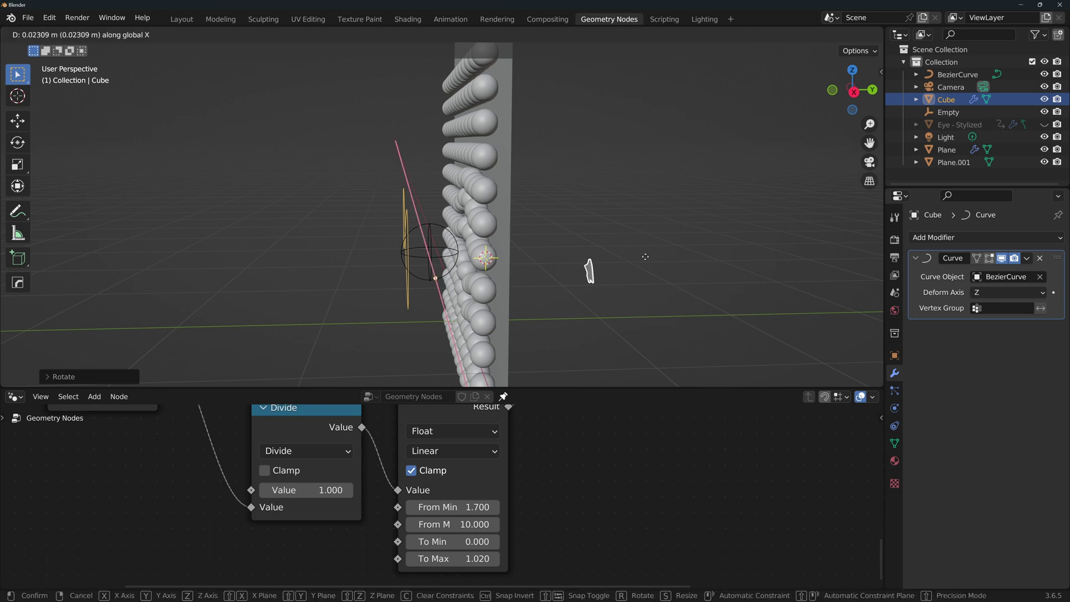
click(340, 311)
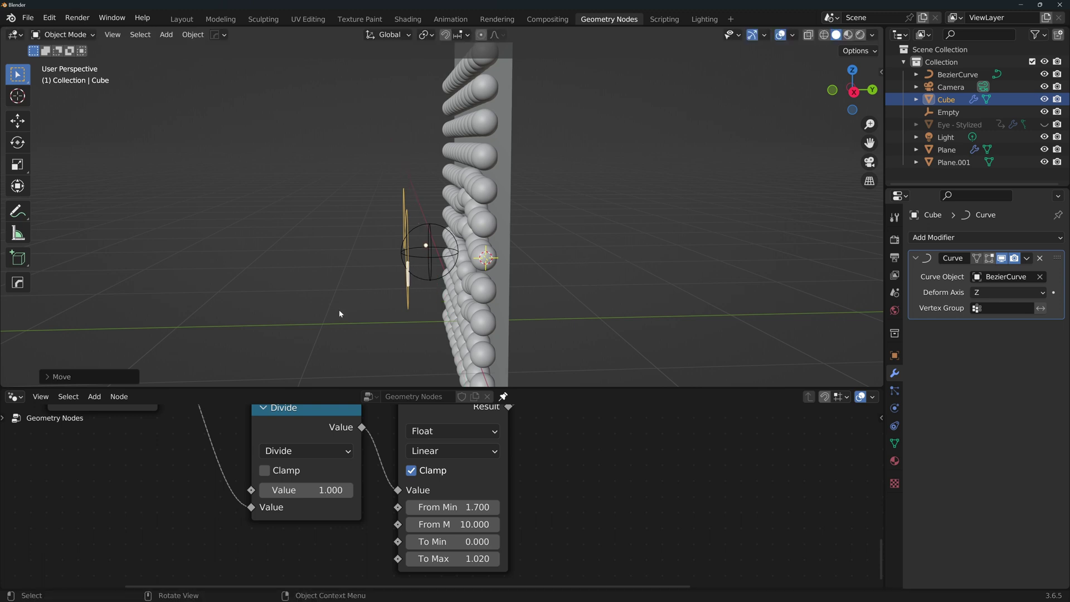
Select the BezierCurve together with the arrow and move both toward the eyes, in line with the empty's centre.
key(KP_3)
drag(451, 134, 433, 159)
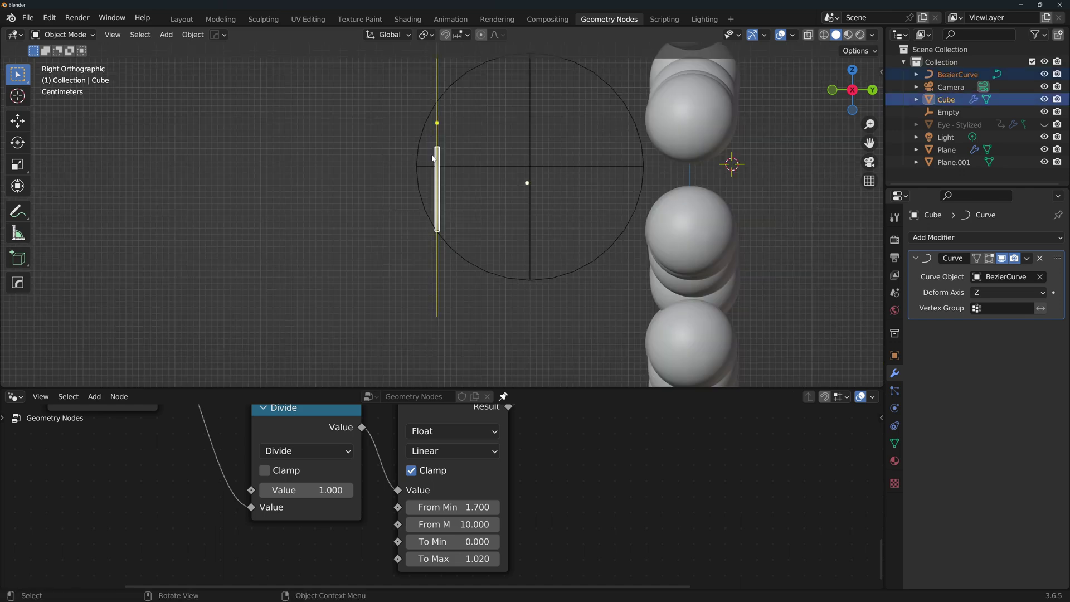
key(g)
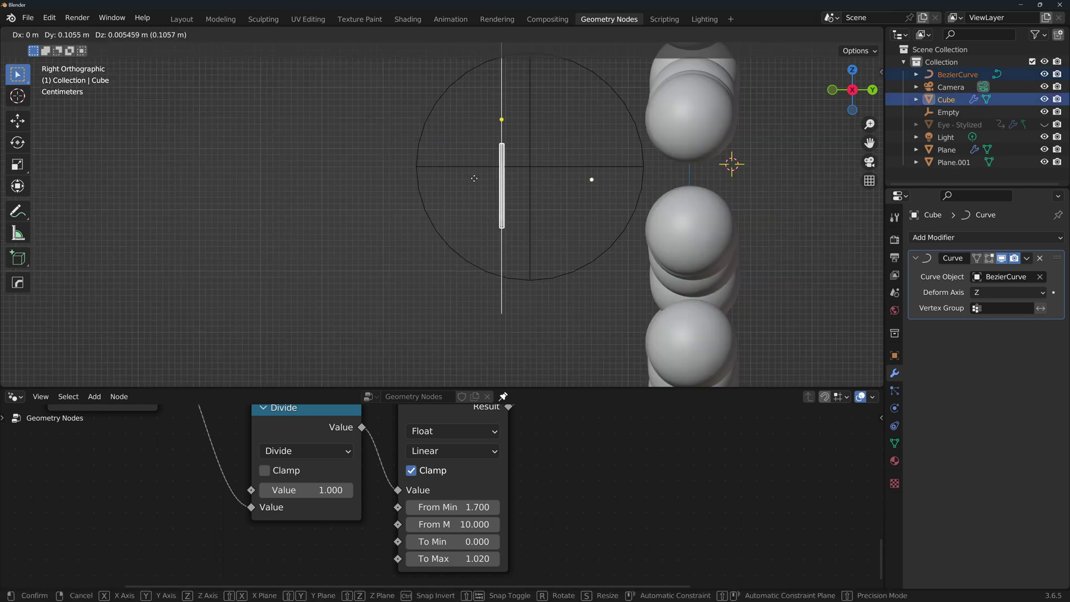
click(500, 184)
From the front view, move only the arrow about 0.12 m along negative Y to centre it on the curve.
key(KP_1)
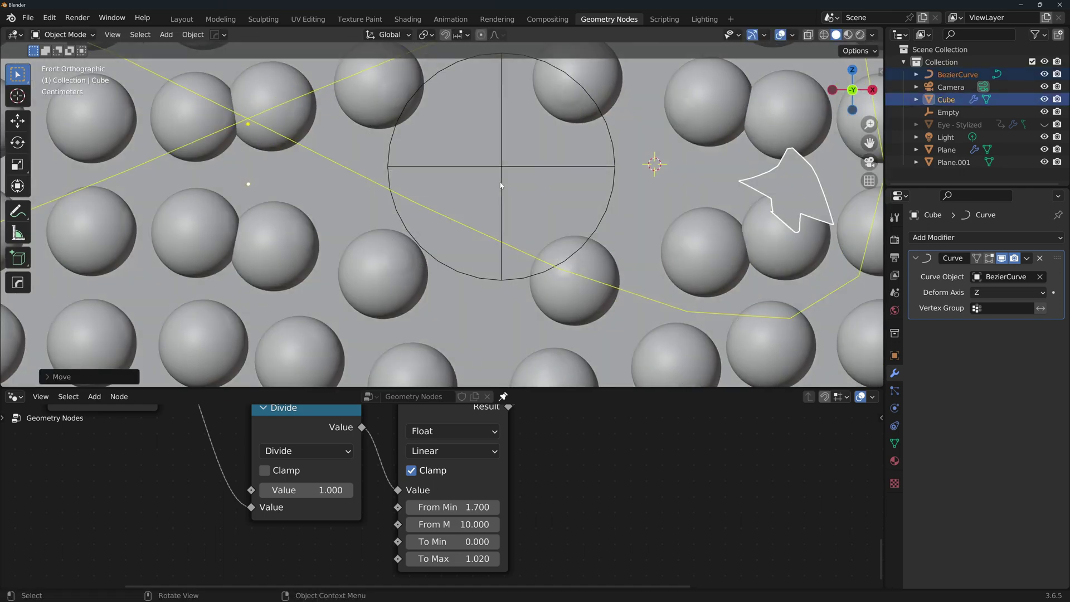
scroll(501, 185, down, 5)
key(g)
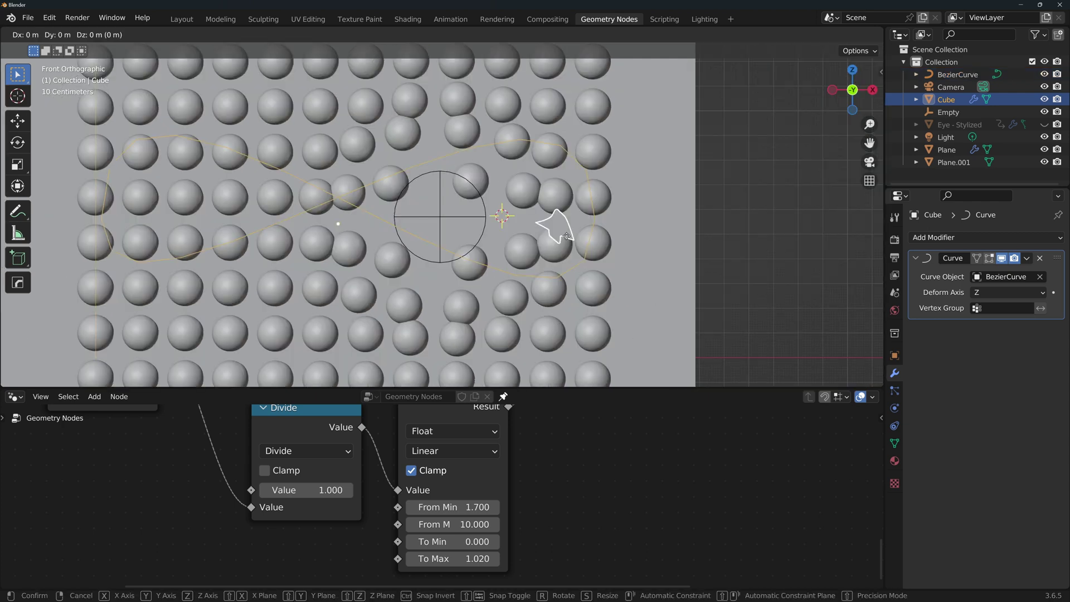
key(y)
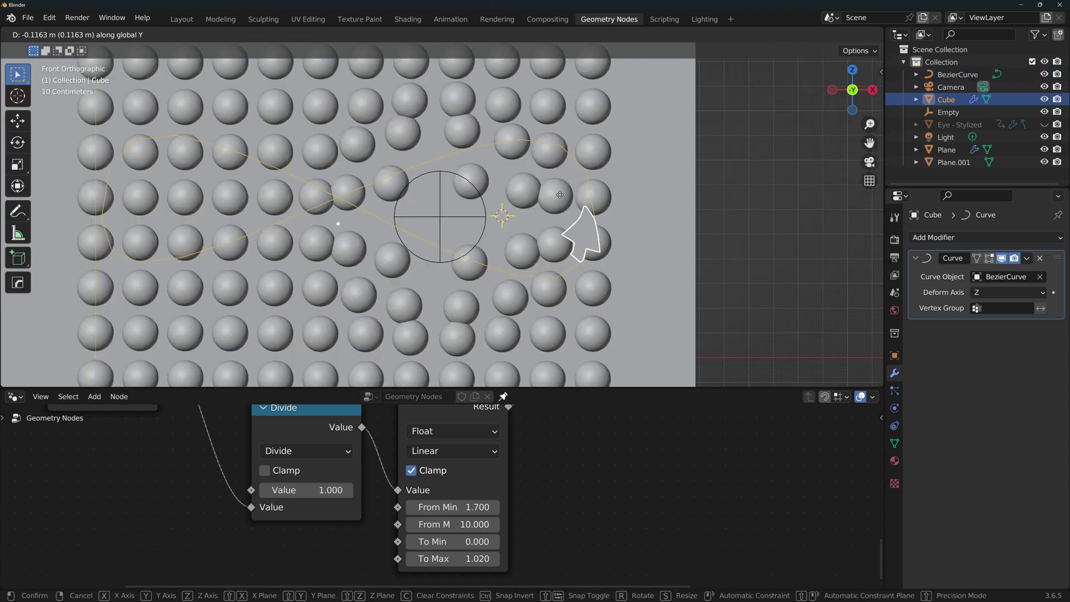
click(560, 189)
Move the empty over to the arrow at the curve's right end and switch the viewport to Material Preview shading.
click(437, 218)
key(g)
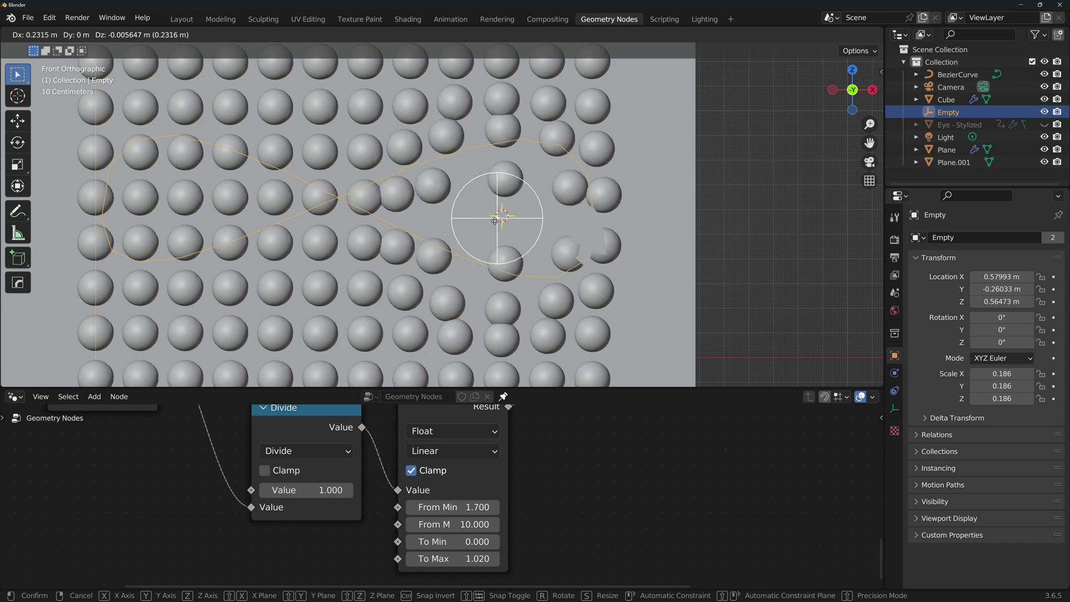
click(591, 234)
key(z)
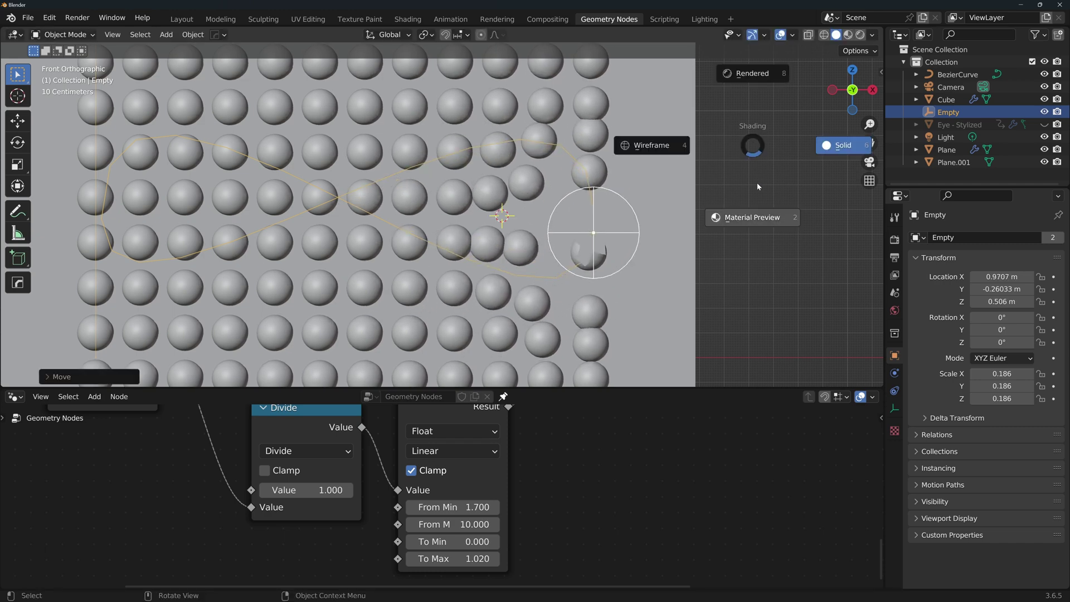
click(757, 215)
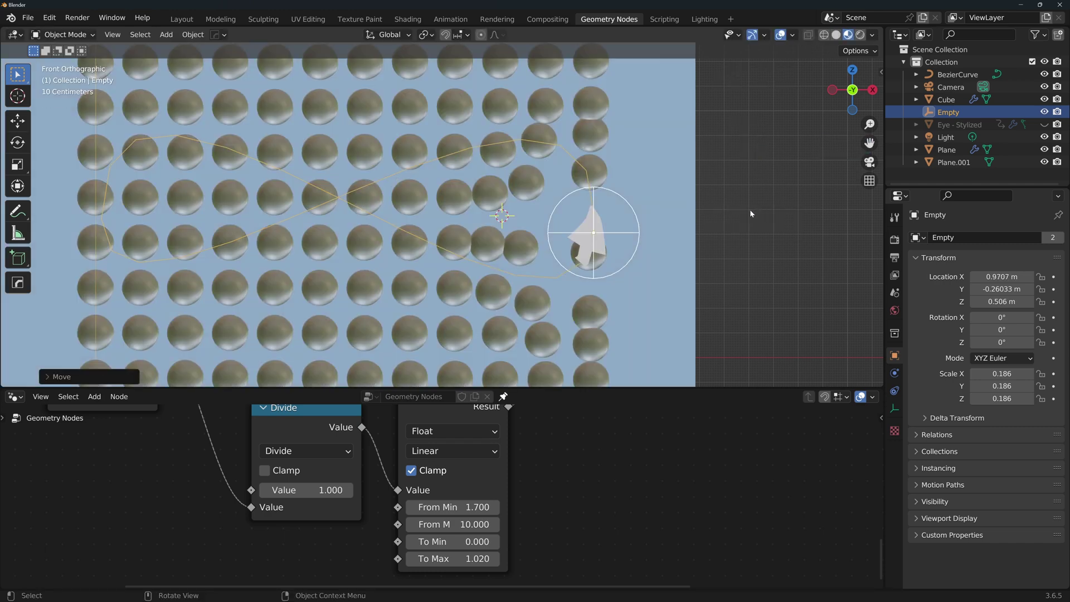
Slide the arrow along the curve with vertical moves and place it just above the empty's centre.
click(618, 241)
key(g)
key(z)
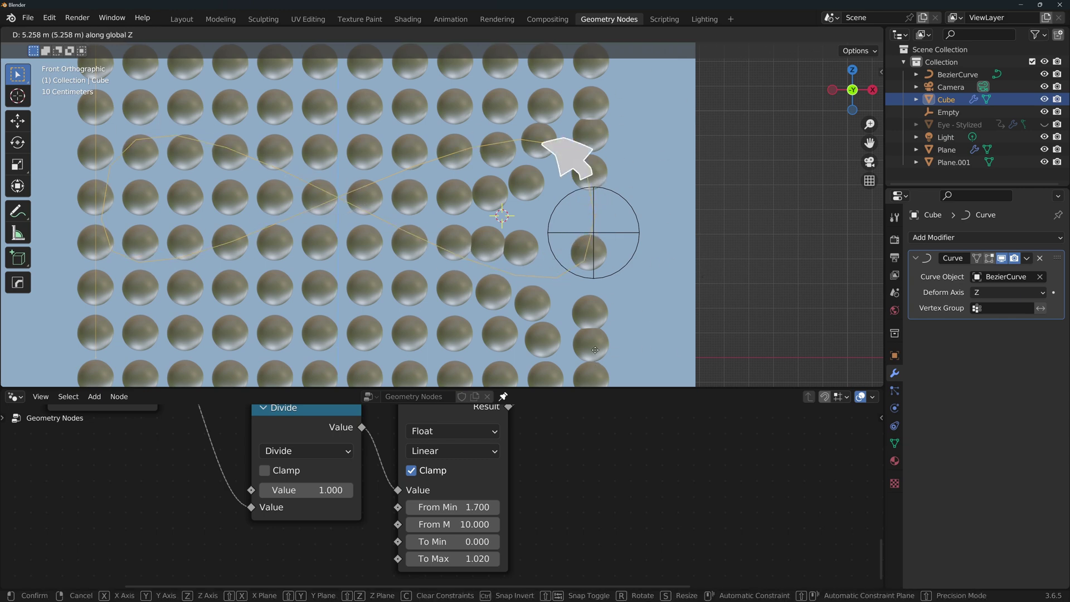
click(589, 229)
scroll(589, 229, down, 1)
key(g)
key(z)
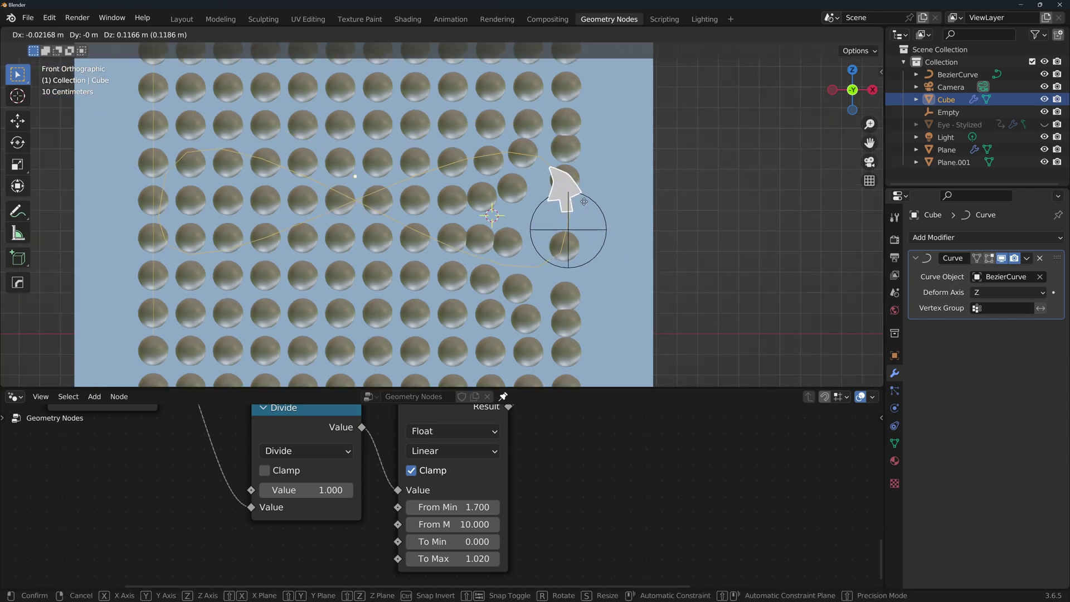
click(563, 173)
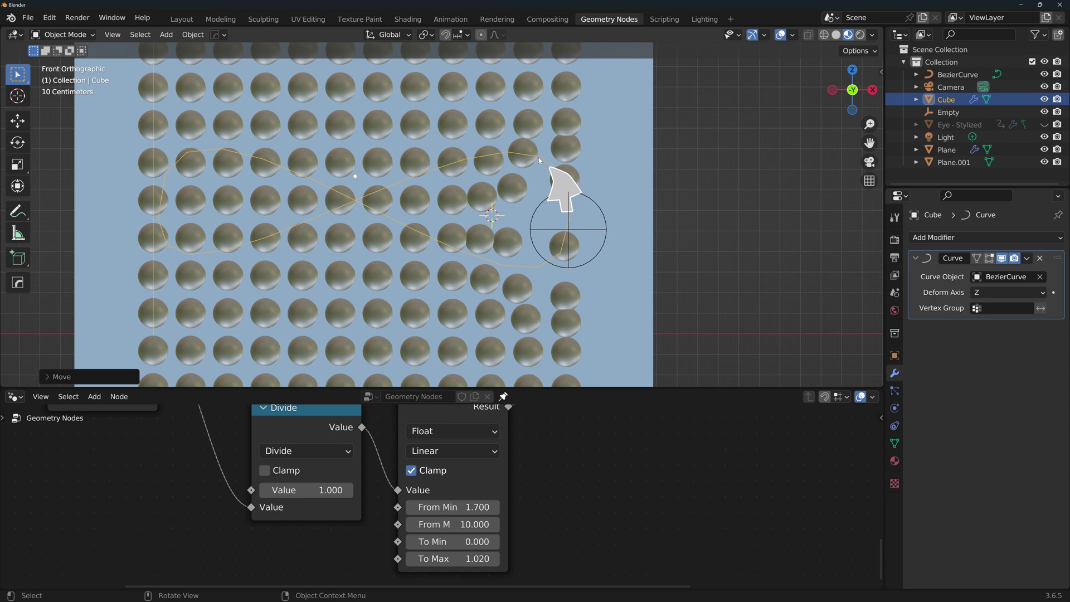
Set the BezierCurve's preview resolution to 64 for a smoother path.
click(539, 160)
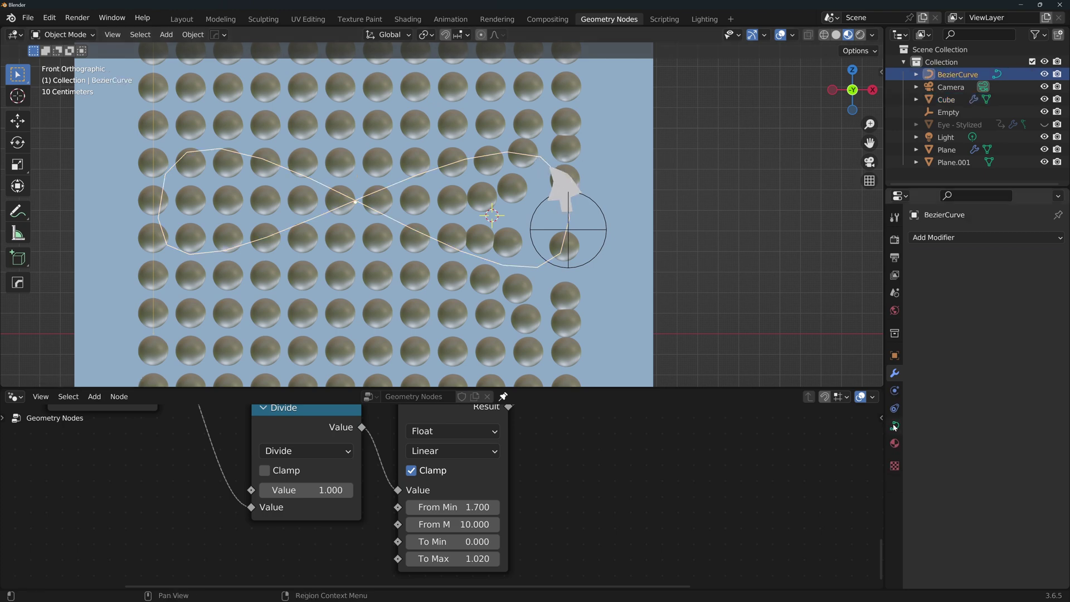
click(894, 425)
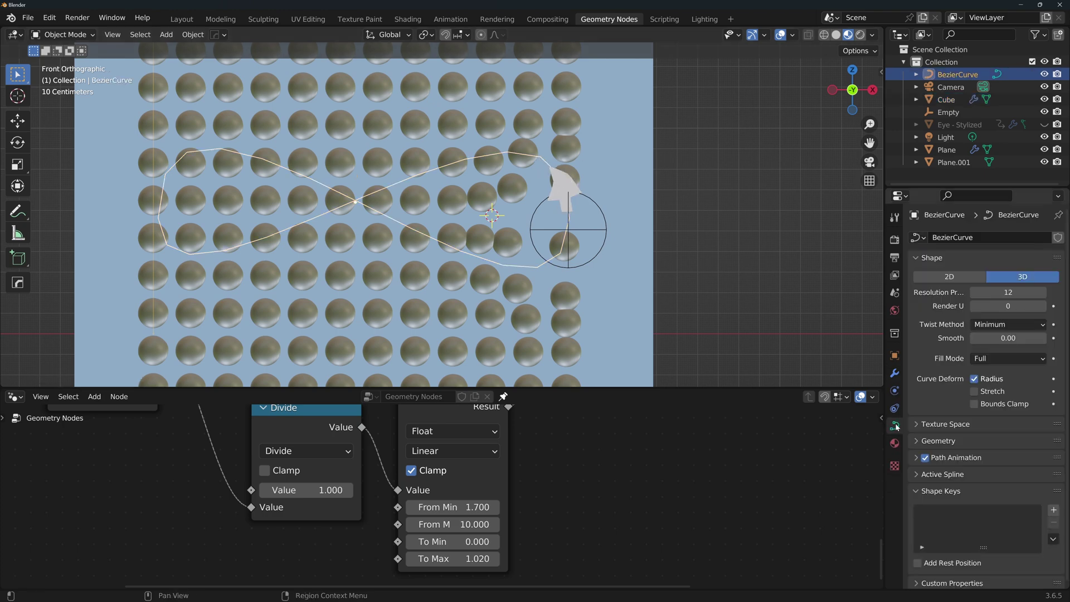
click(992, 292)
text(64)
key(Return)
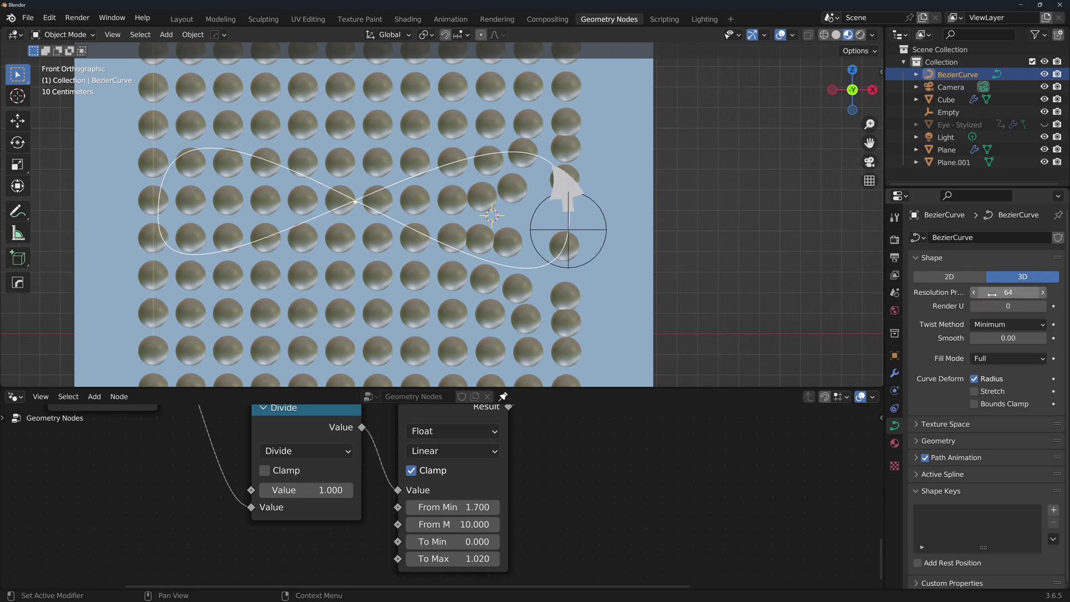
Move the arrow along Z to slide it down onto the upright stretch at the curve's right end.
click(557, 185)
key(g)
key(z)
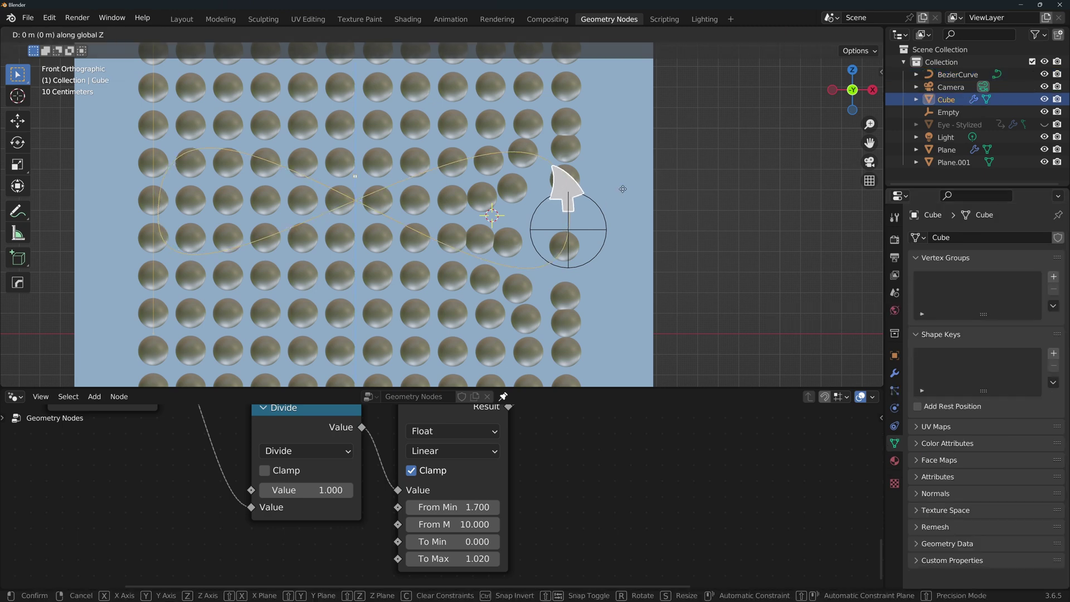
right_click(630, 220)
Move the empty slightly up to centre it on the arrow and reselect the arrow.
click(605, 244)
key(g)
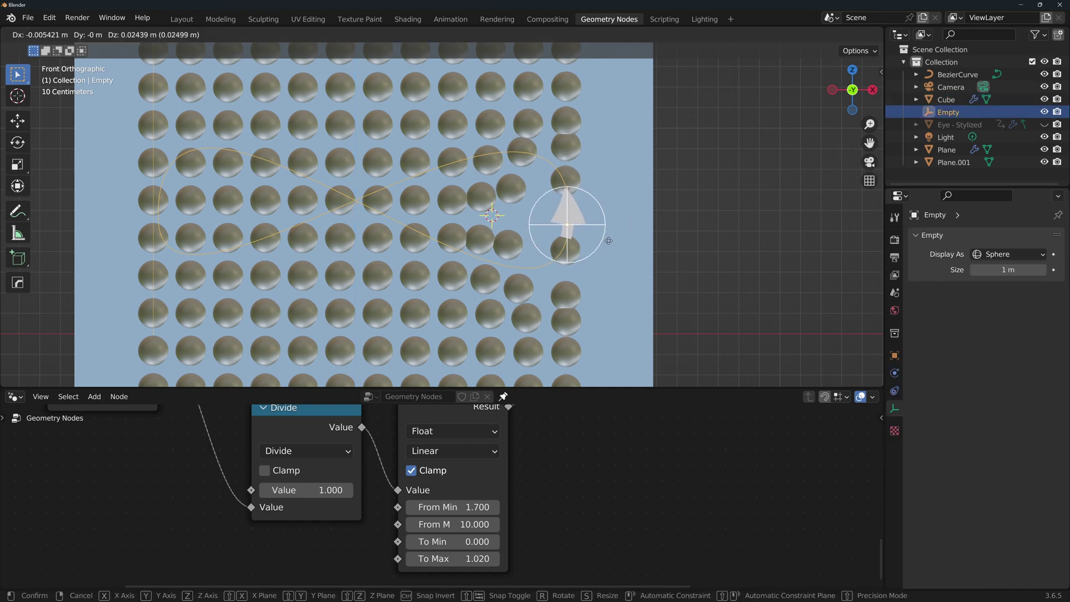
click(609, 230)
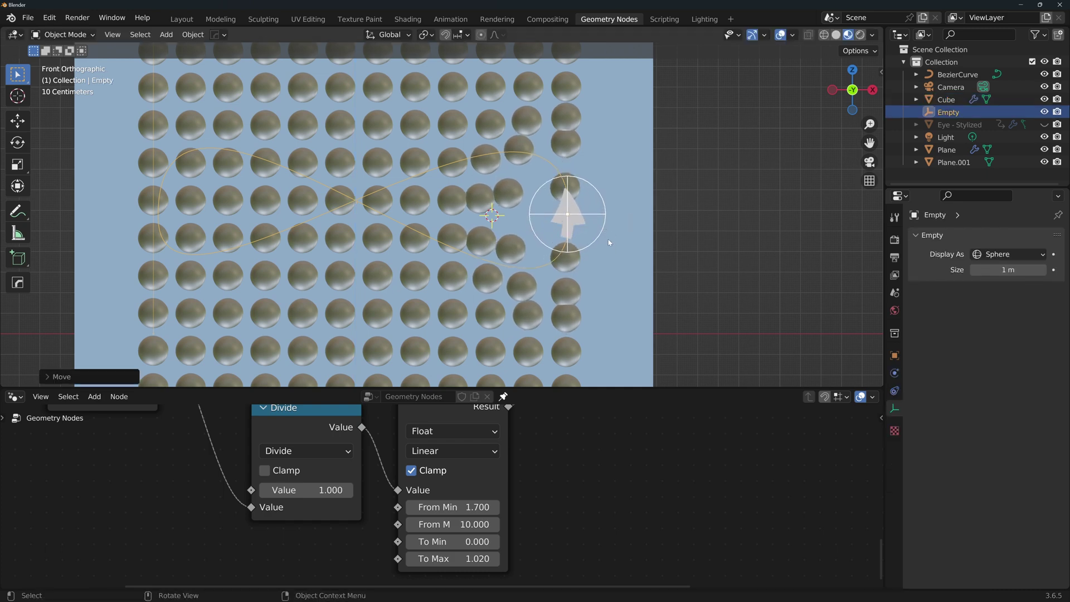
click(587, 219)
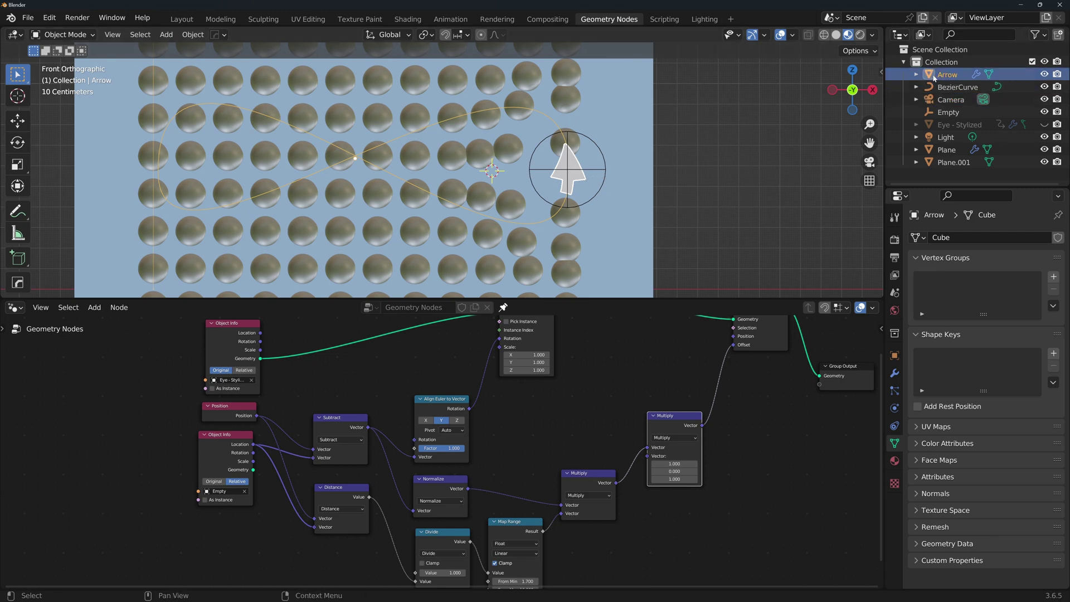
Try an Arrow Object Info node's Location in place of the empty's for Subtract and Distance, testing with a Z move of the arrow.
drag(929, 75, 204, 553)
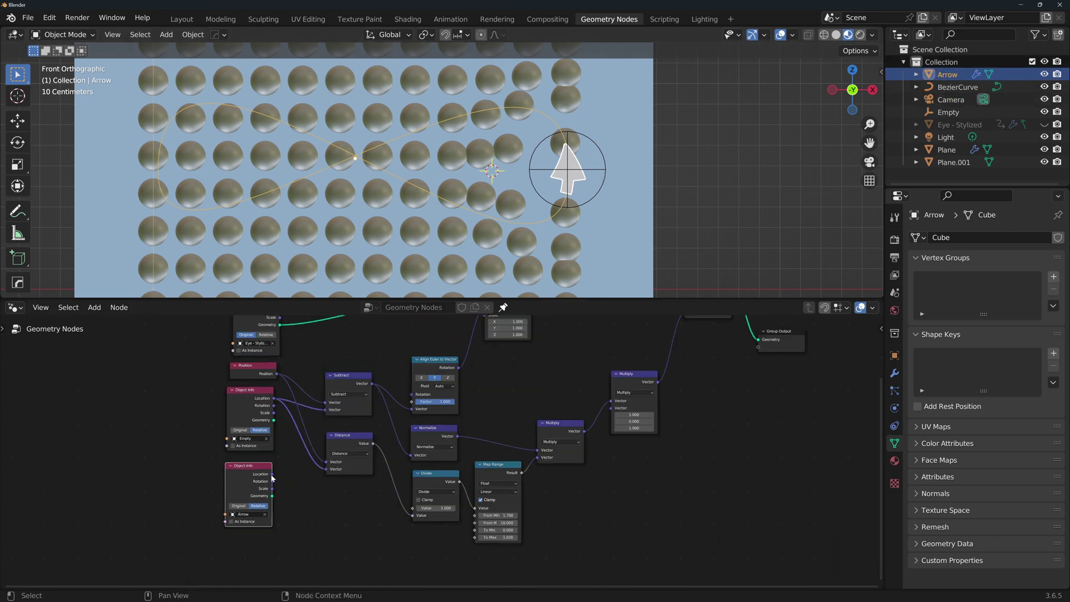
drag(272, 473, 326, 469)
scroll(501, 167, down, 3)
key(g)
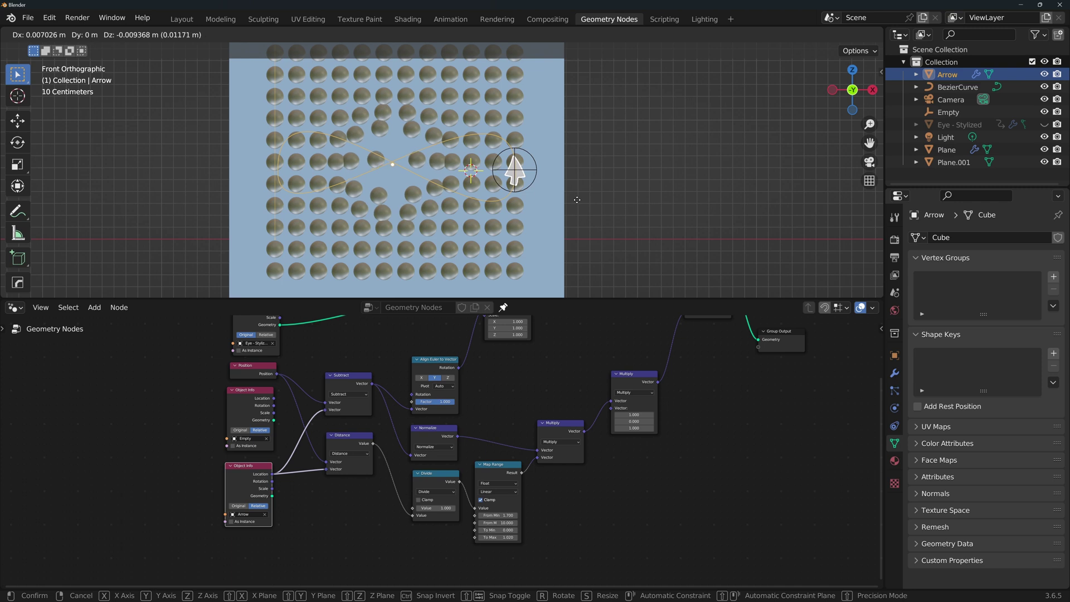
key(z)
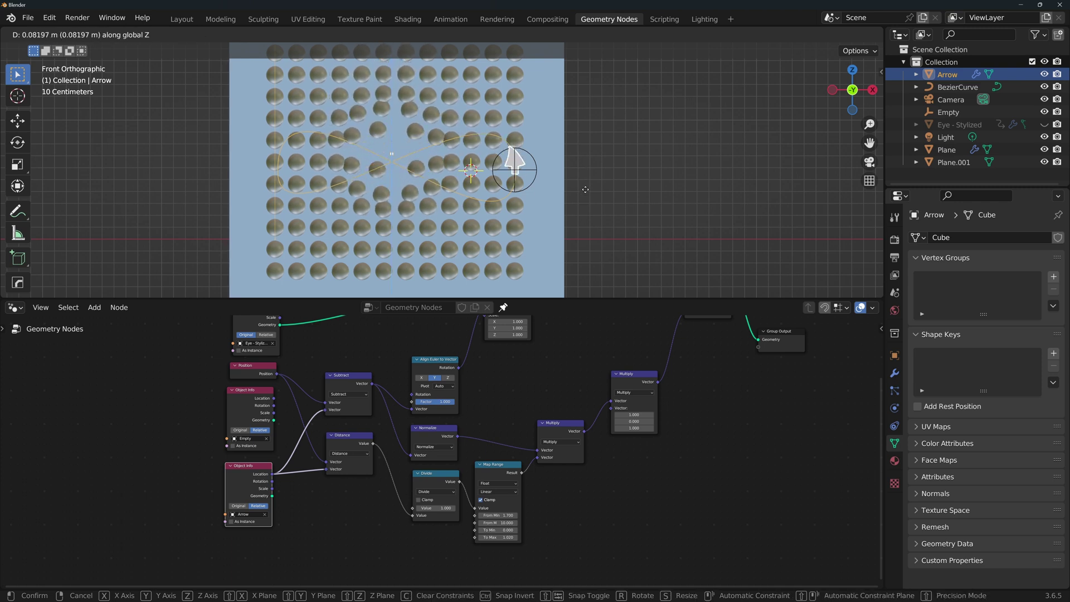
click(386, 206)
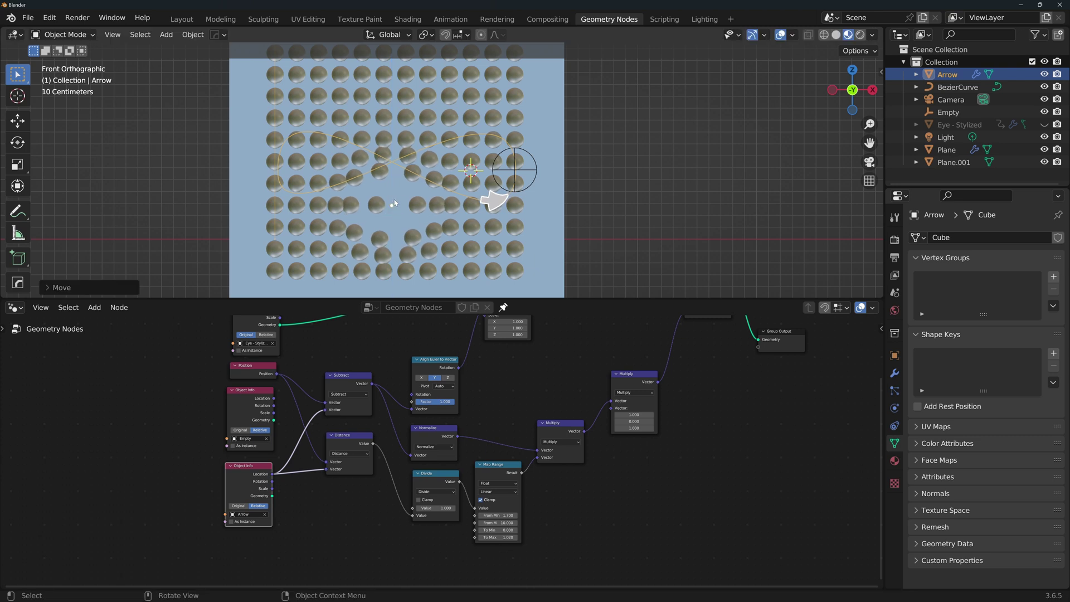
Undo the arrow move, the Location links and the added Arrow Object Info node.
key(ctrl+z)
key(ctrl+z)
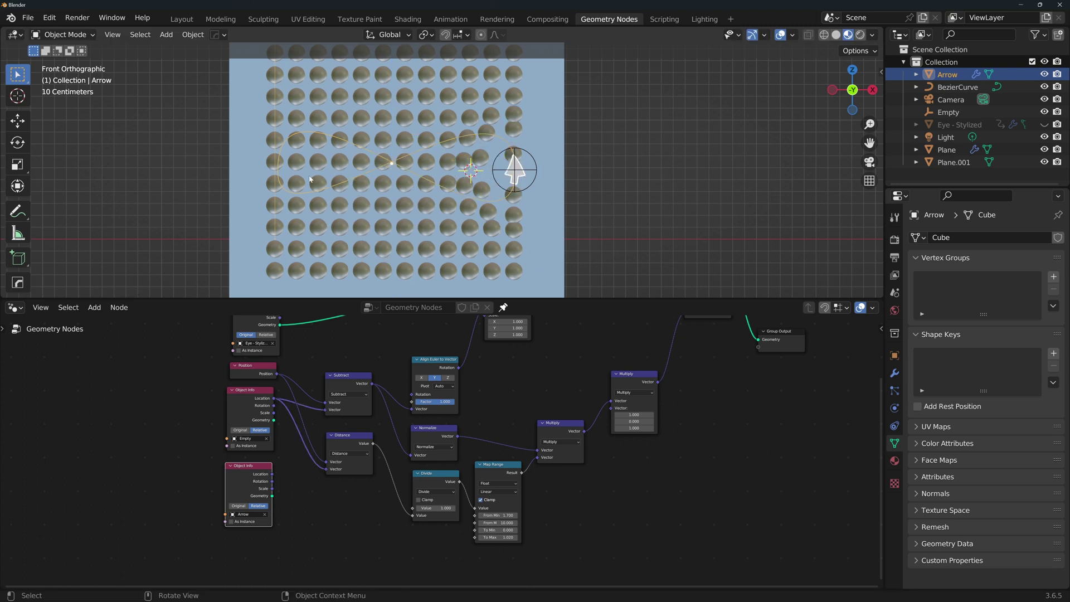
key(ctrl+z)
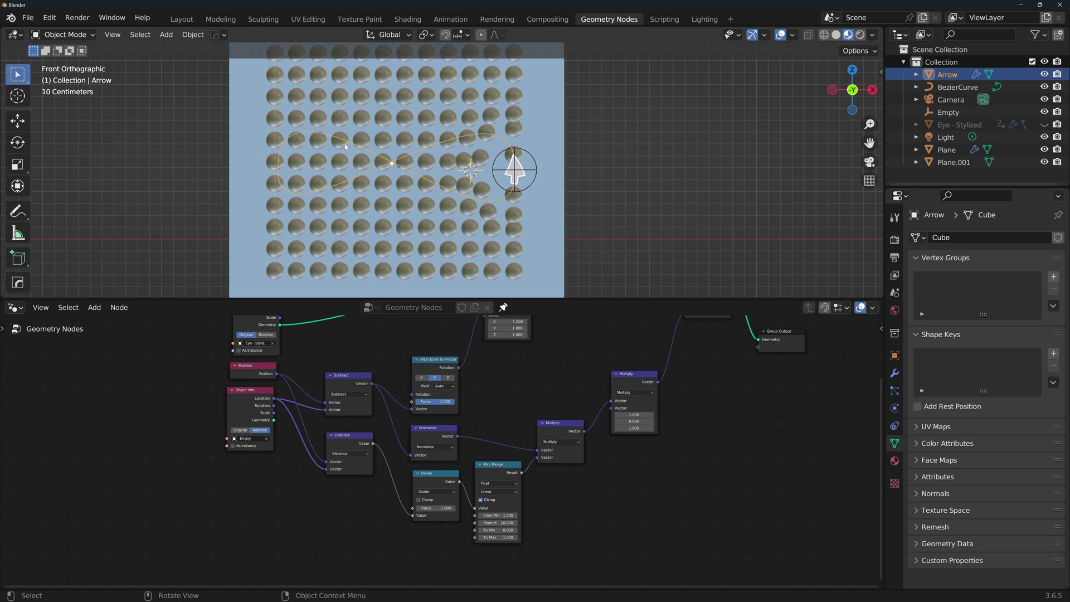
Split off an area below the node editor, make it a Timeline and reduce its height.
drag(3, 586, 15, 422)
click(14, 307)
click(14, 429)
click(181, 477)
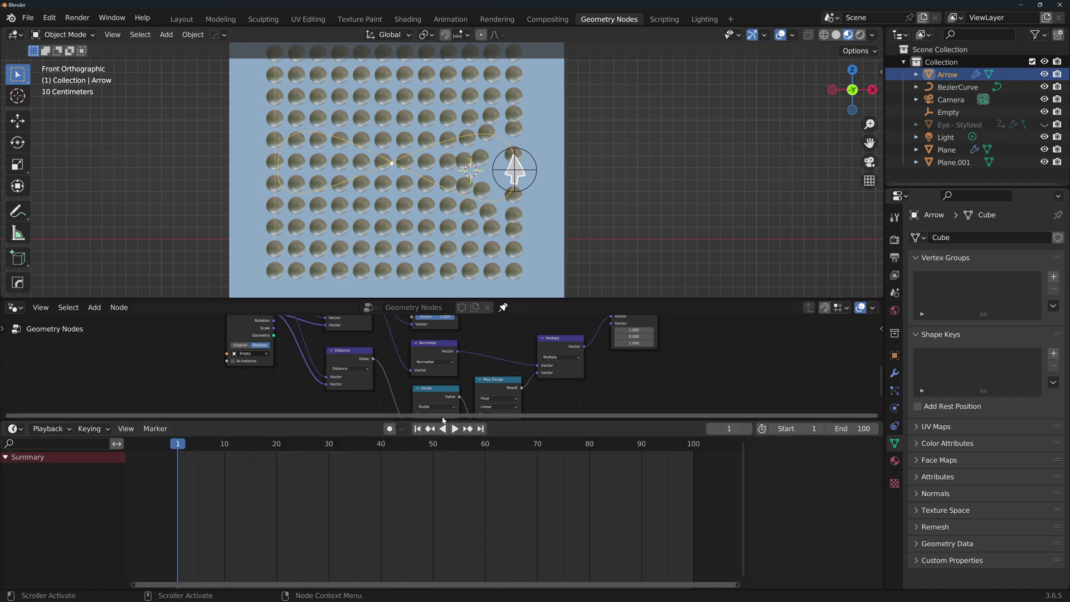
drag(444, 422, 444, 491)
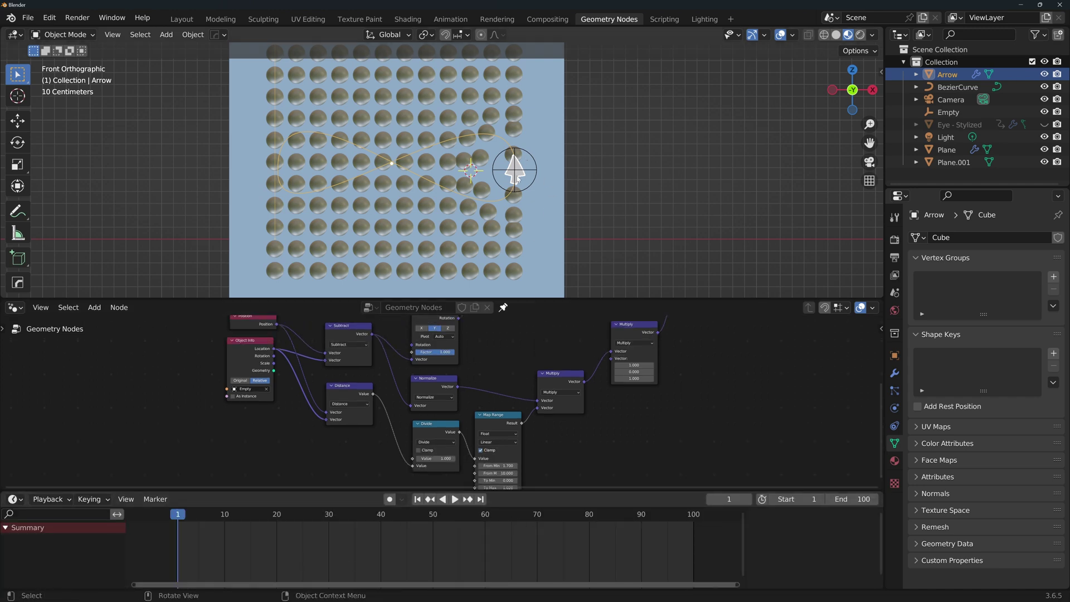
Show the arrow's transform values and keyframe its location at frame 1.
key(n)
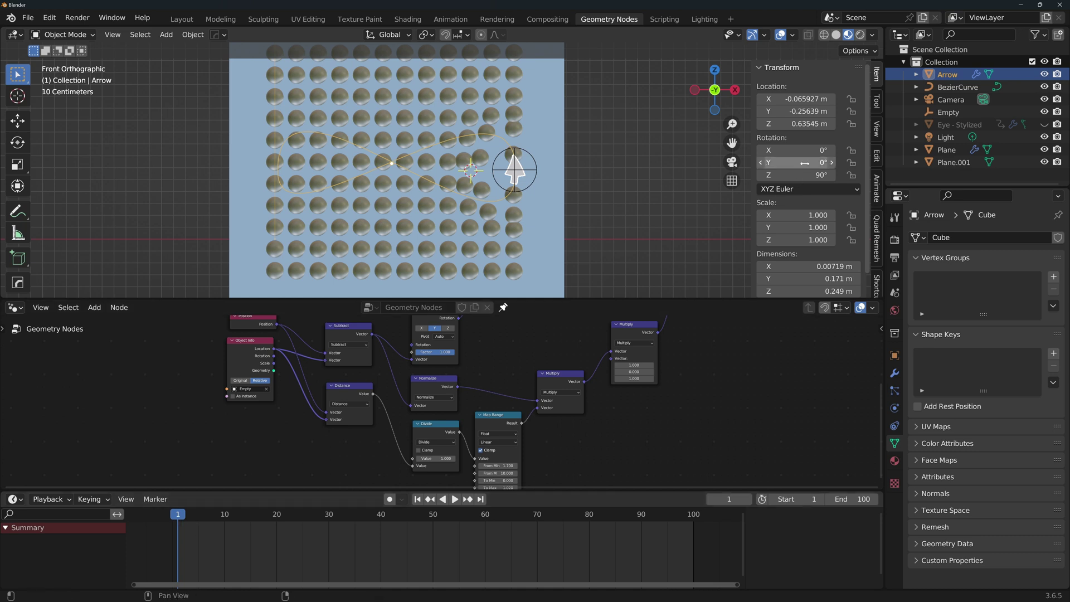
key(i)
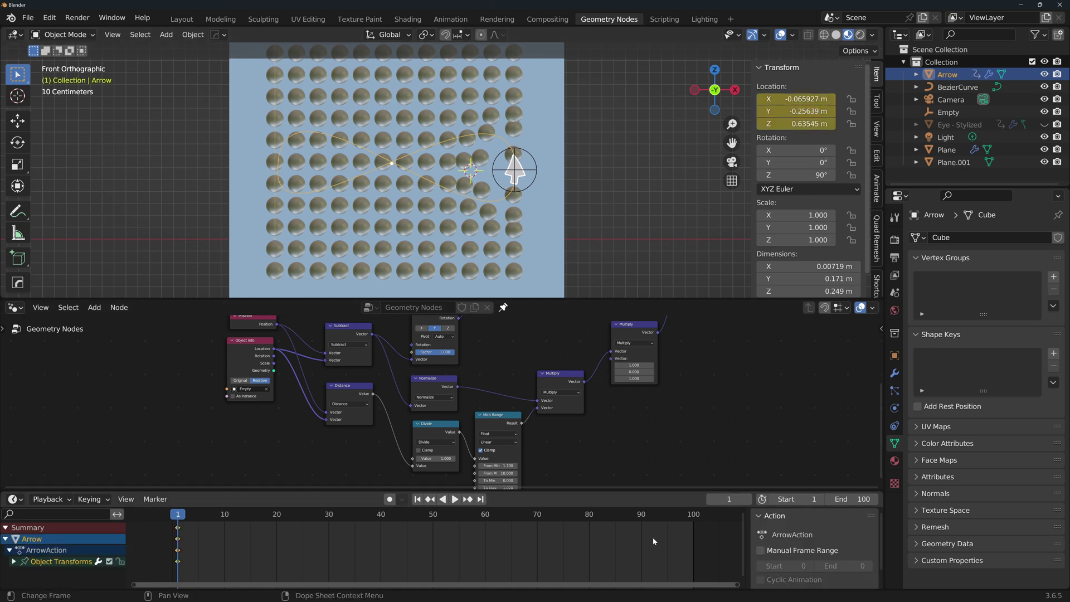
key(space)
At frame 101, move the arrow along global Z to 5.5605 m, once around the curve, and keyframe its location.
drag(693, 516, 698, 517)
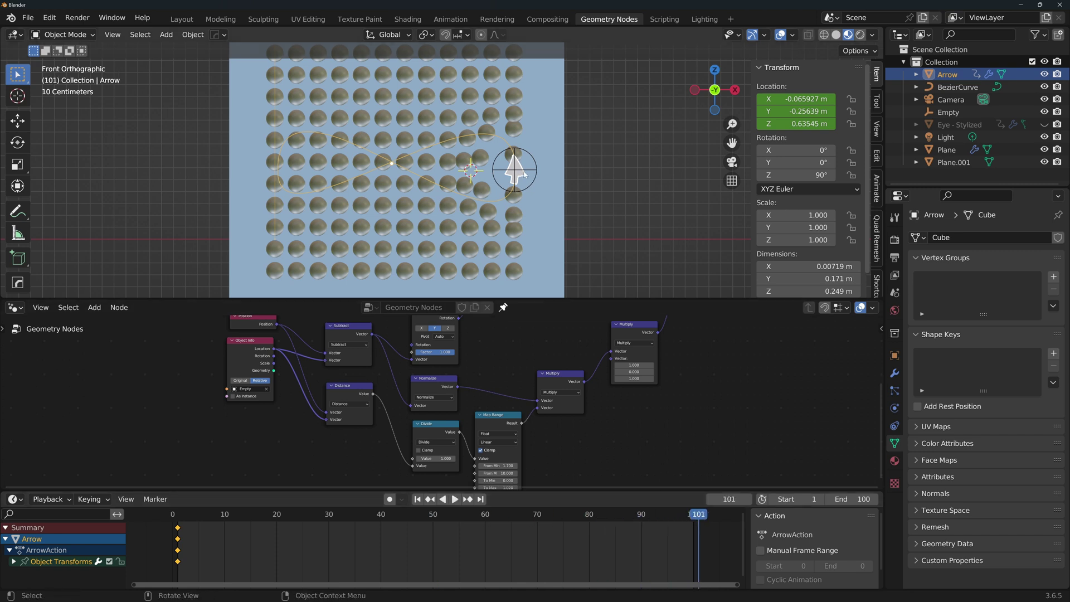
key(g)
key(z)
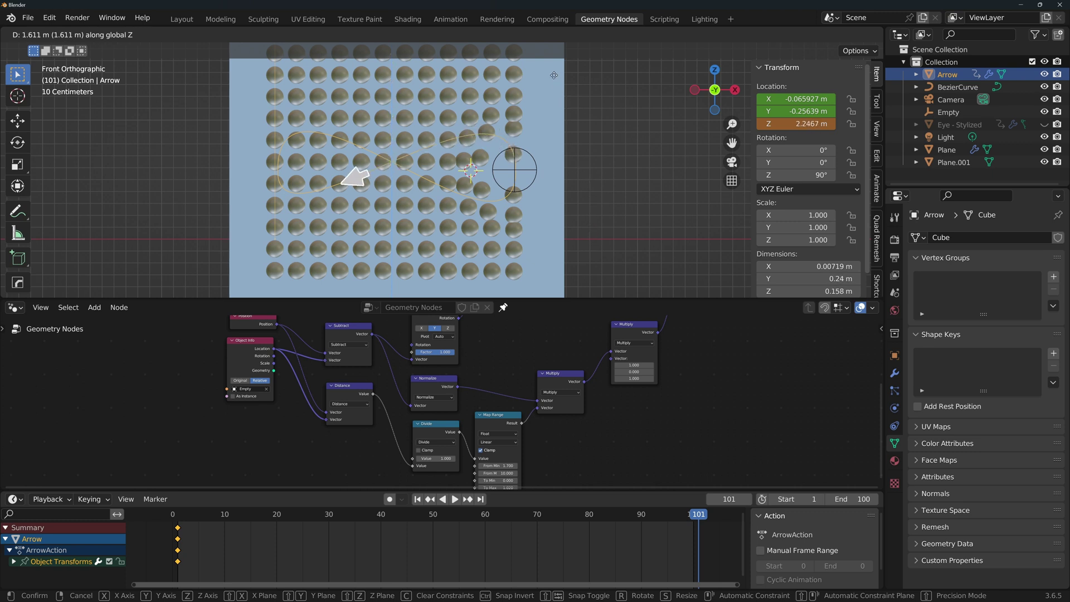
click(460, 201)
key(i)
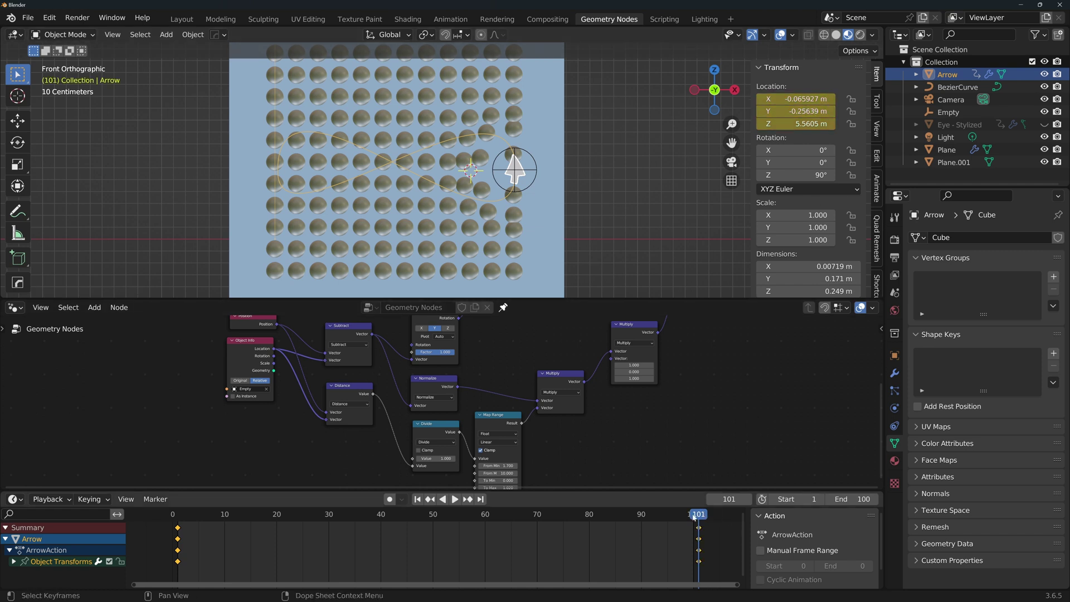
Play the animation from frame 1 to check the arrow's motion around the figure-eight curve.
click(177, 514)
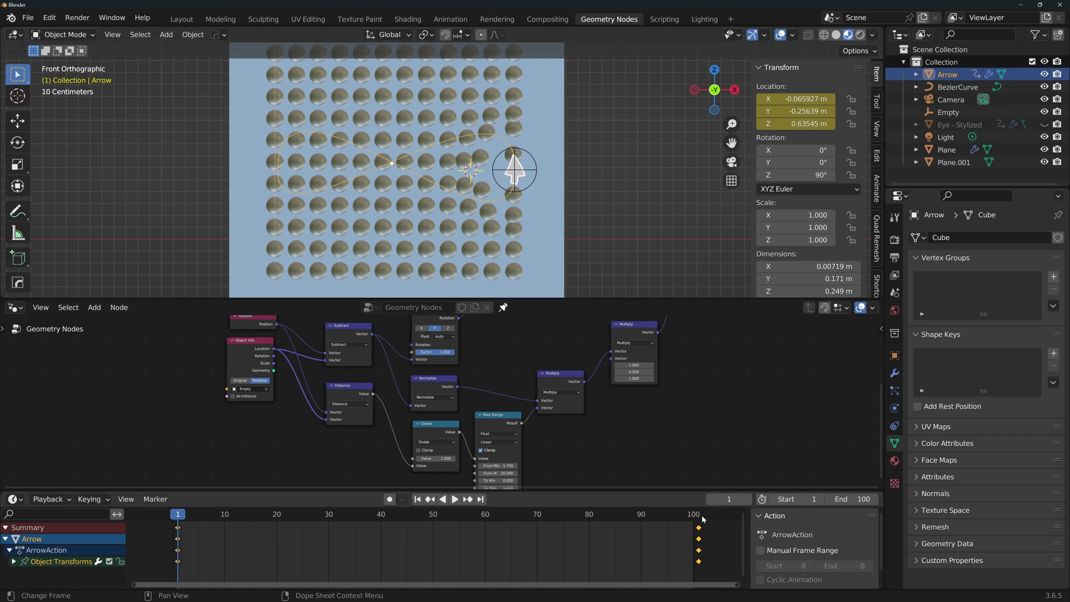
click(178, 520)
click(455, 500)
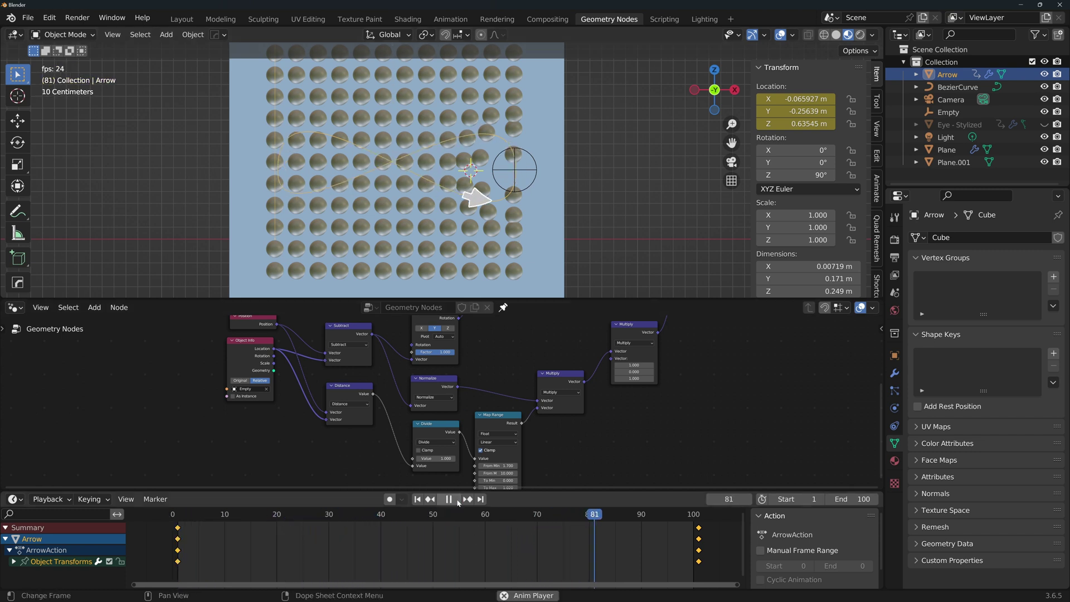
key(Escape)
key(space)
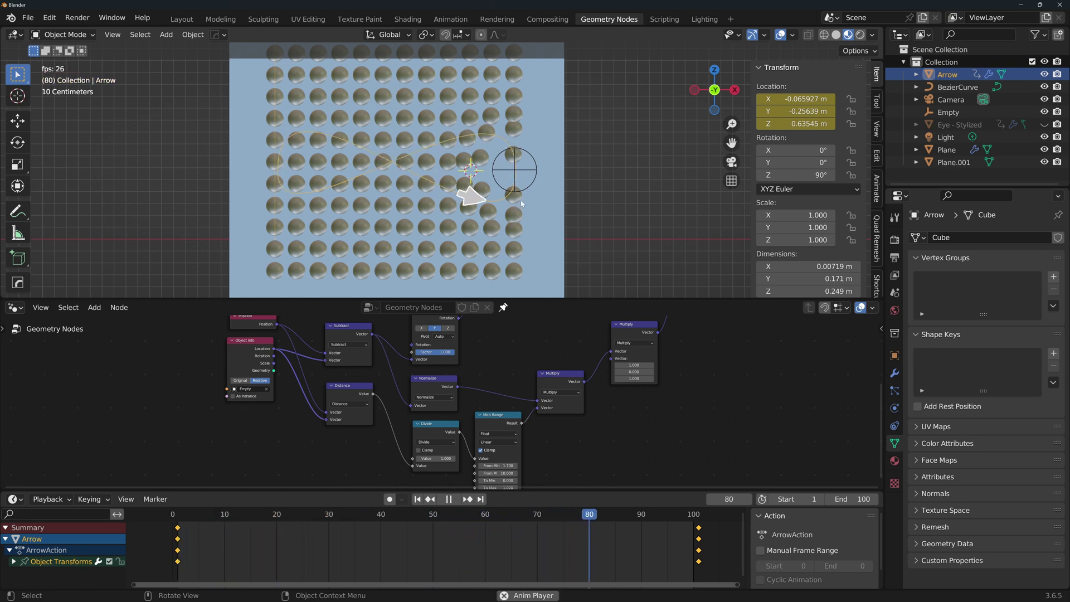
key(Escape)
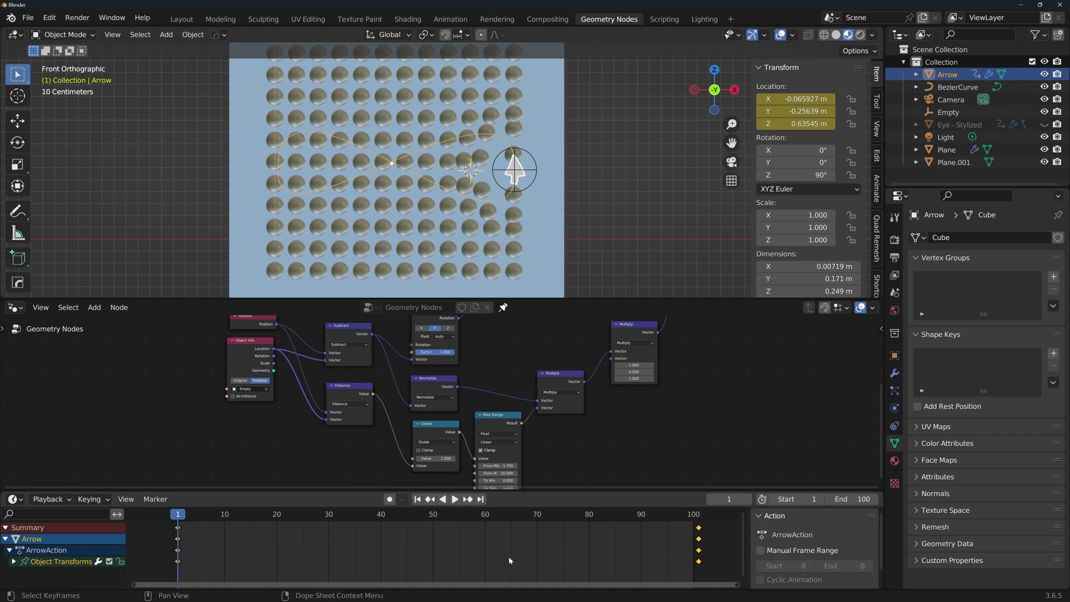
Set the arrow keyframes' interpolation to Linear and play the animation to check its speed.
key(t)
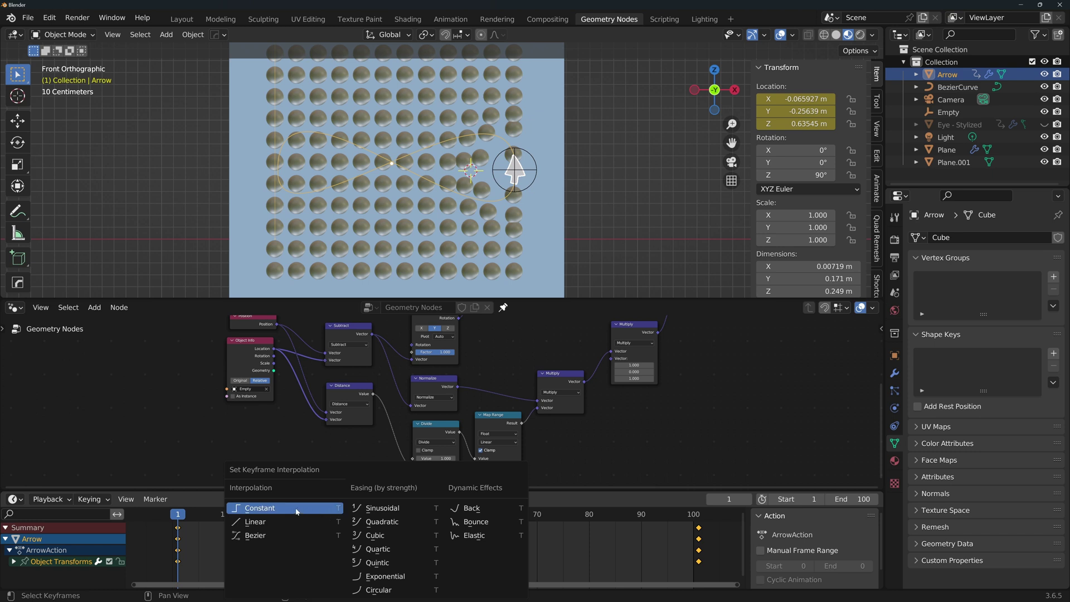
click(280, 523)
key(space)
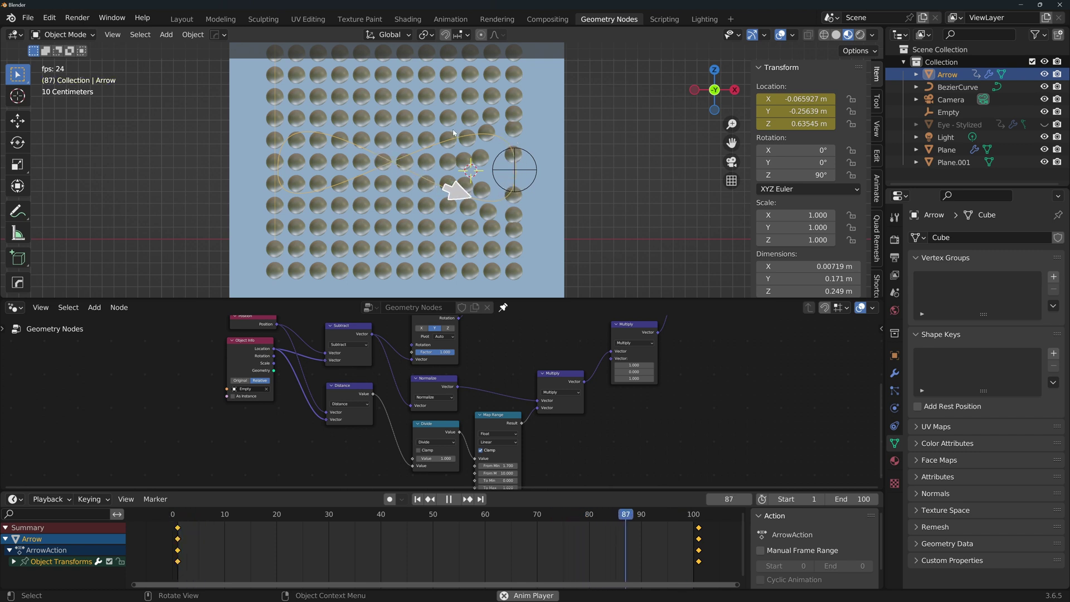
key(Escape)
Parent the empty to the figure-eight Bezier curve with the Follow Path option.
click(537, 173)
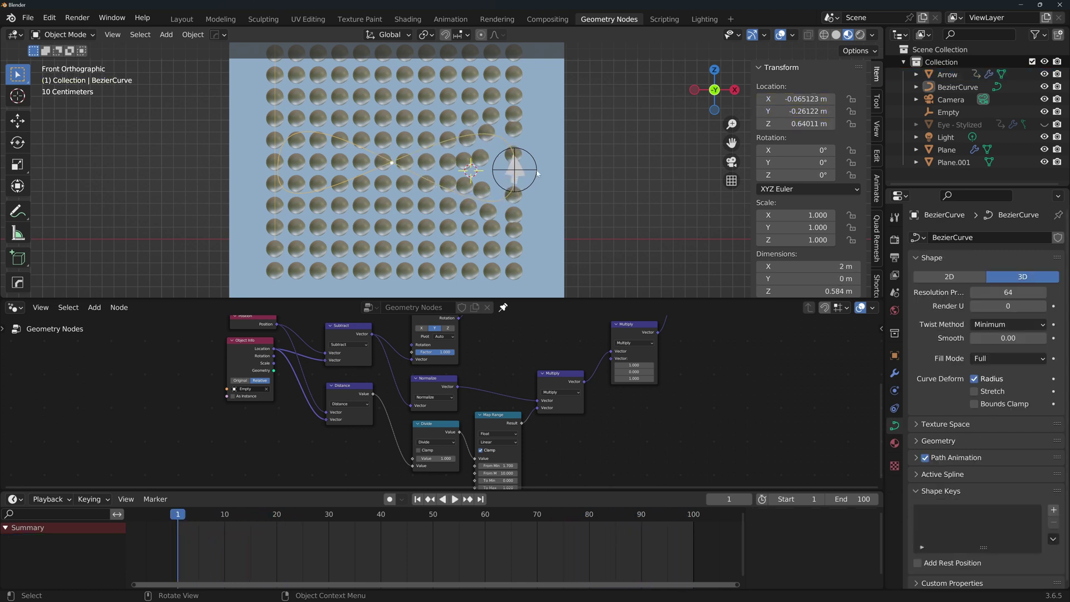
click(538, 174)
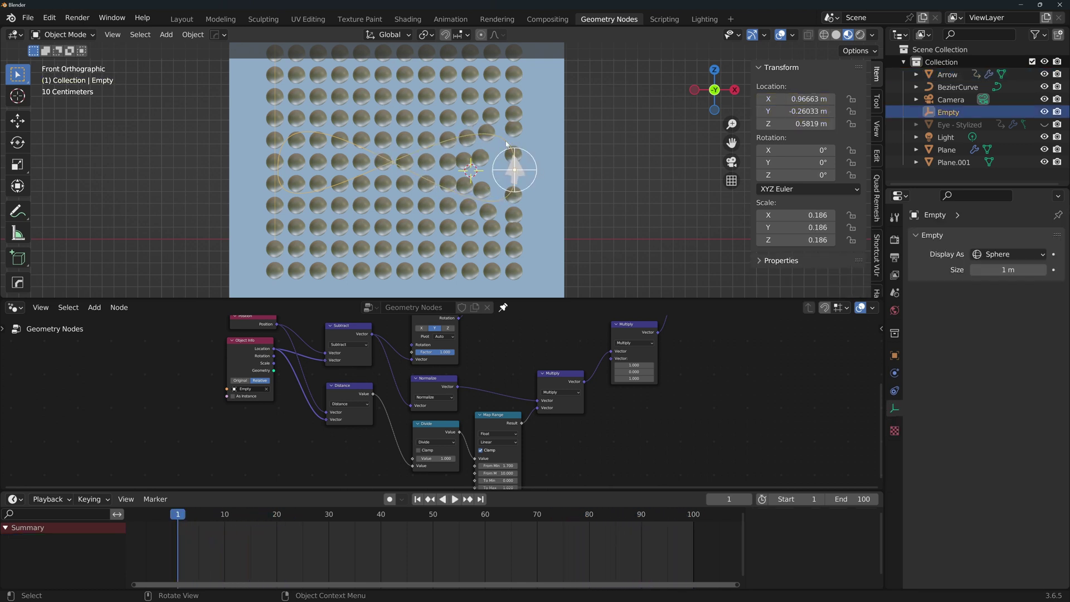
shift+click(534, 187)
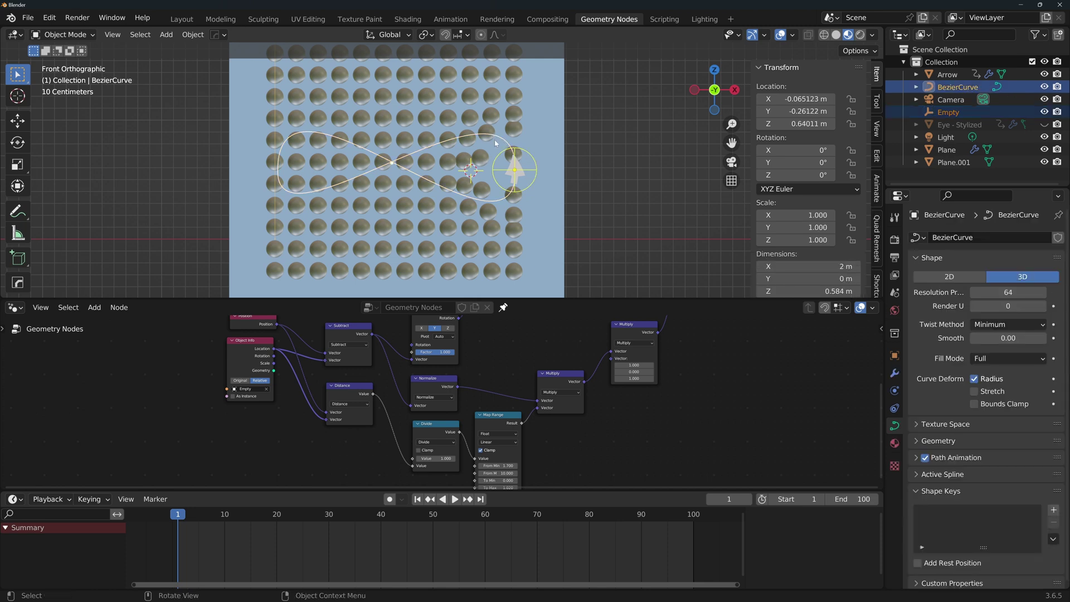
key(ctrl+p)
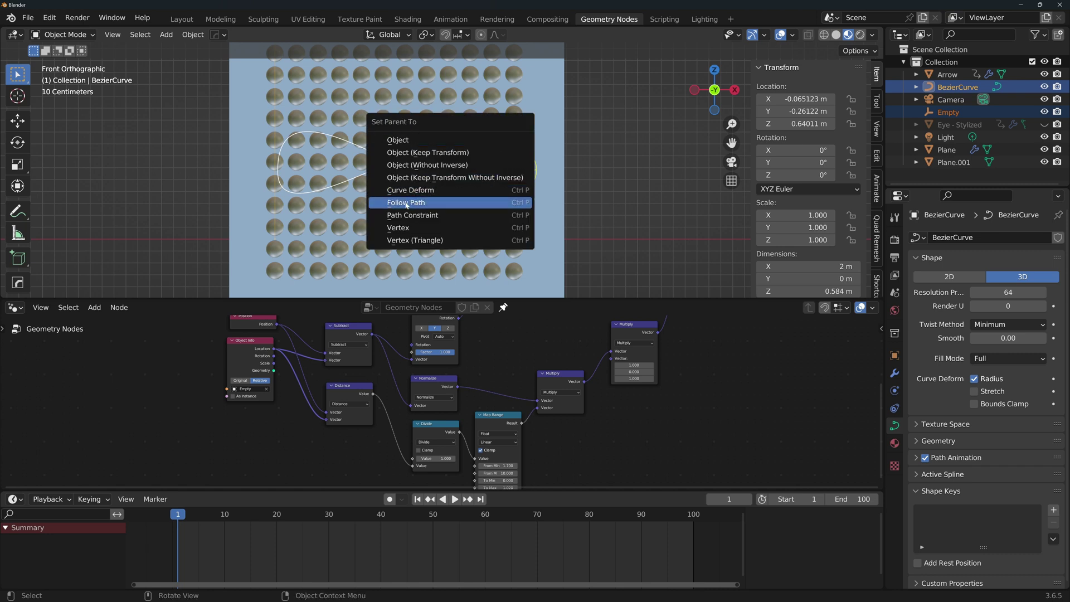
click(448, 203)
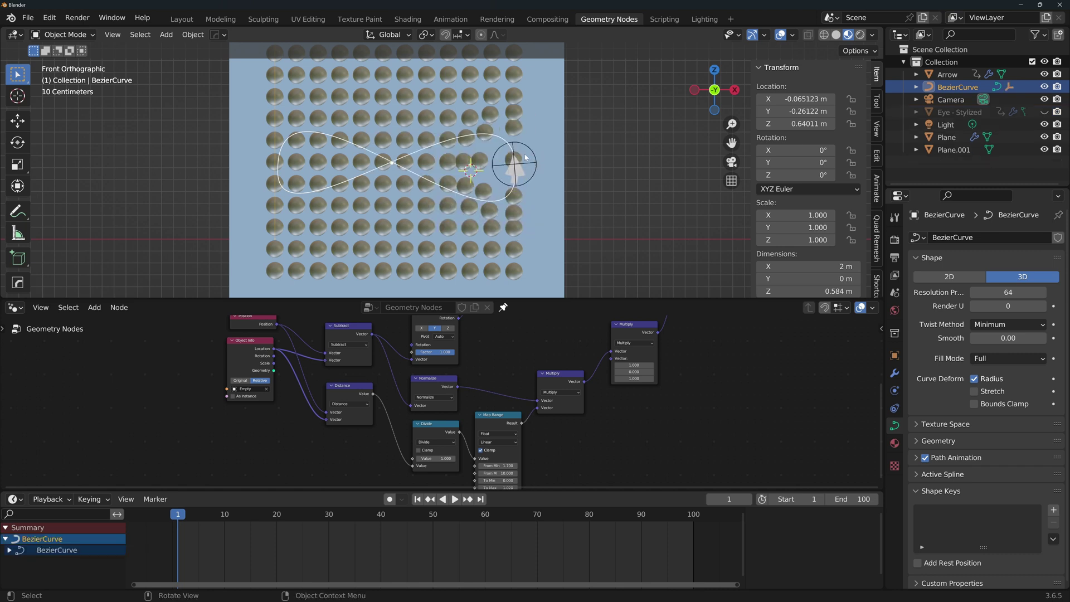
Play the animation to compare the motion of the empty and the arrow along the curve, selecting each in turn.
key(space)
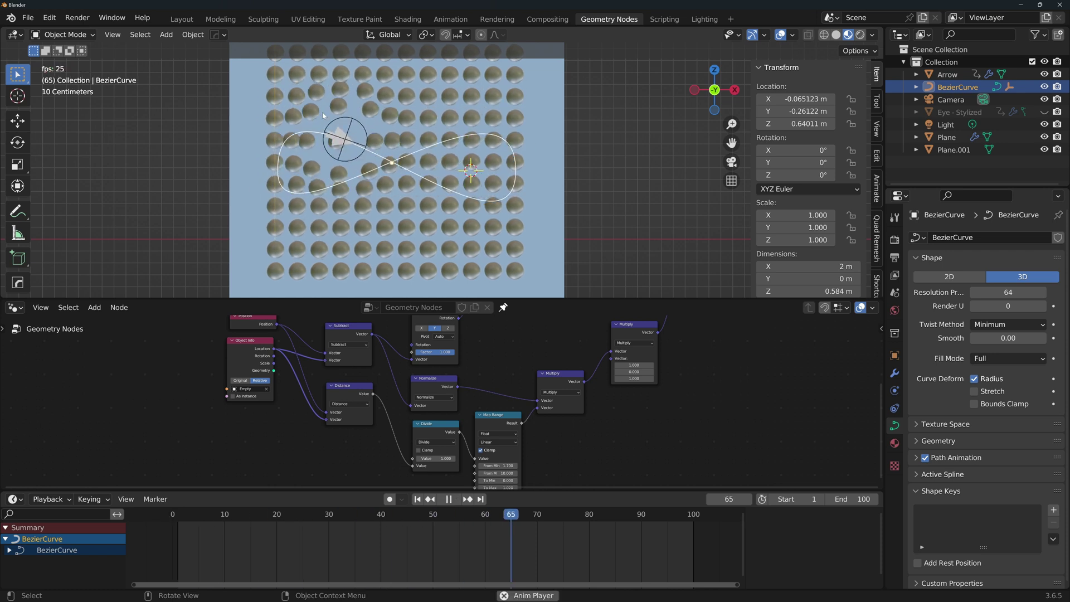
key(space)
click(512, 149)
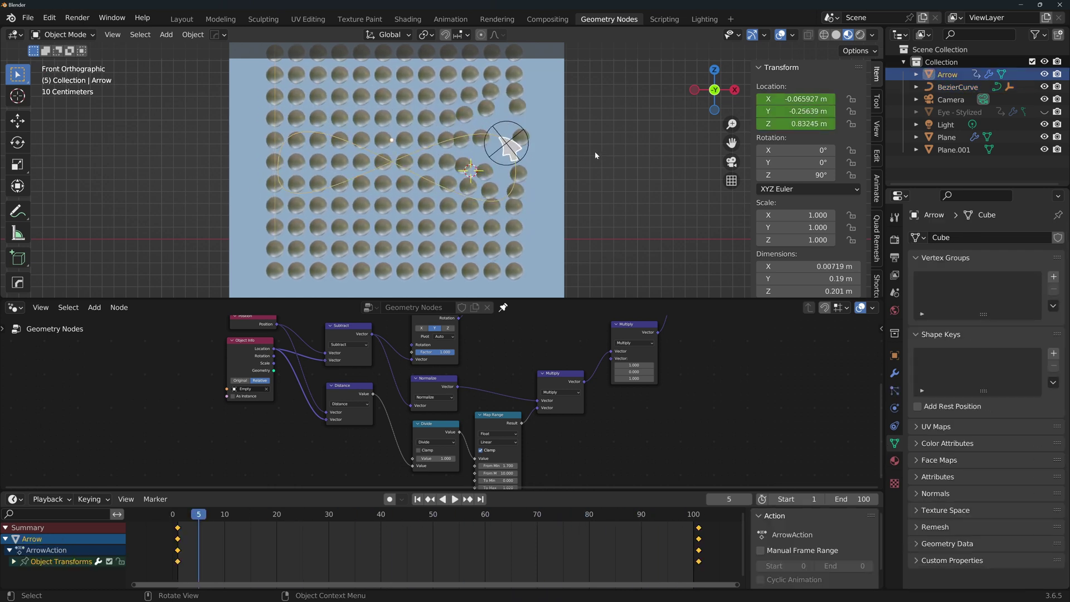
click(524, 157)
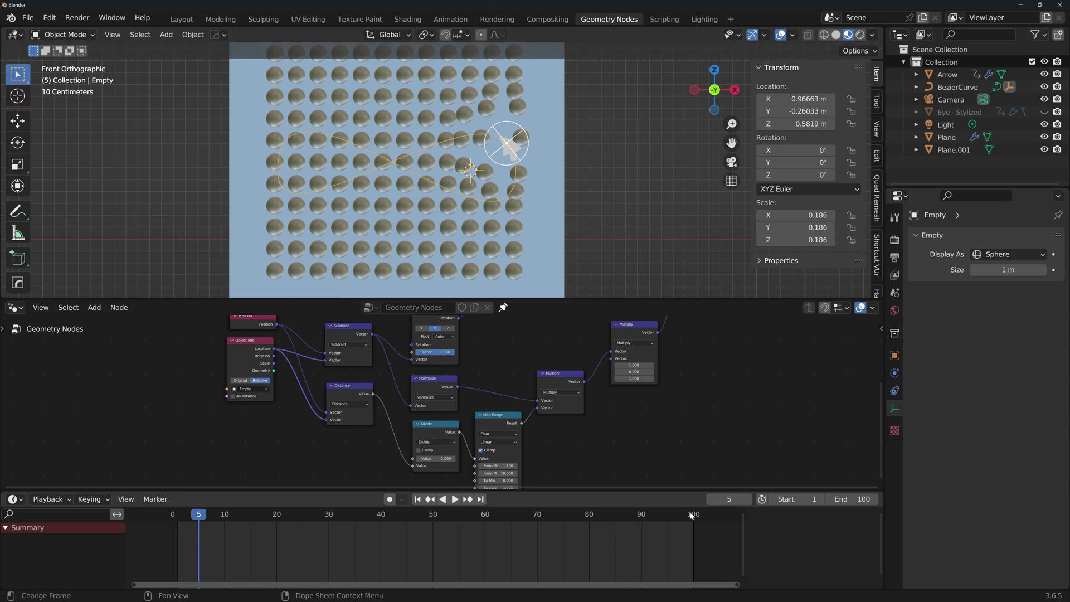
key(space)
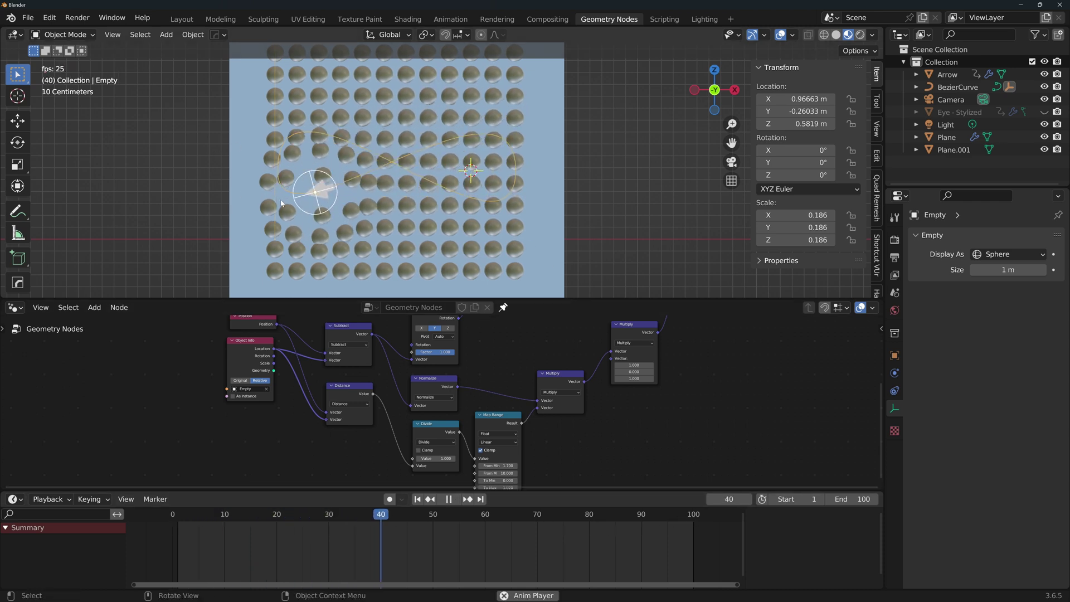